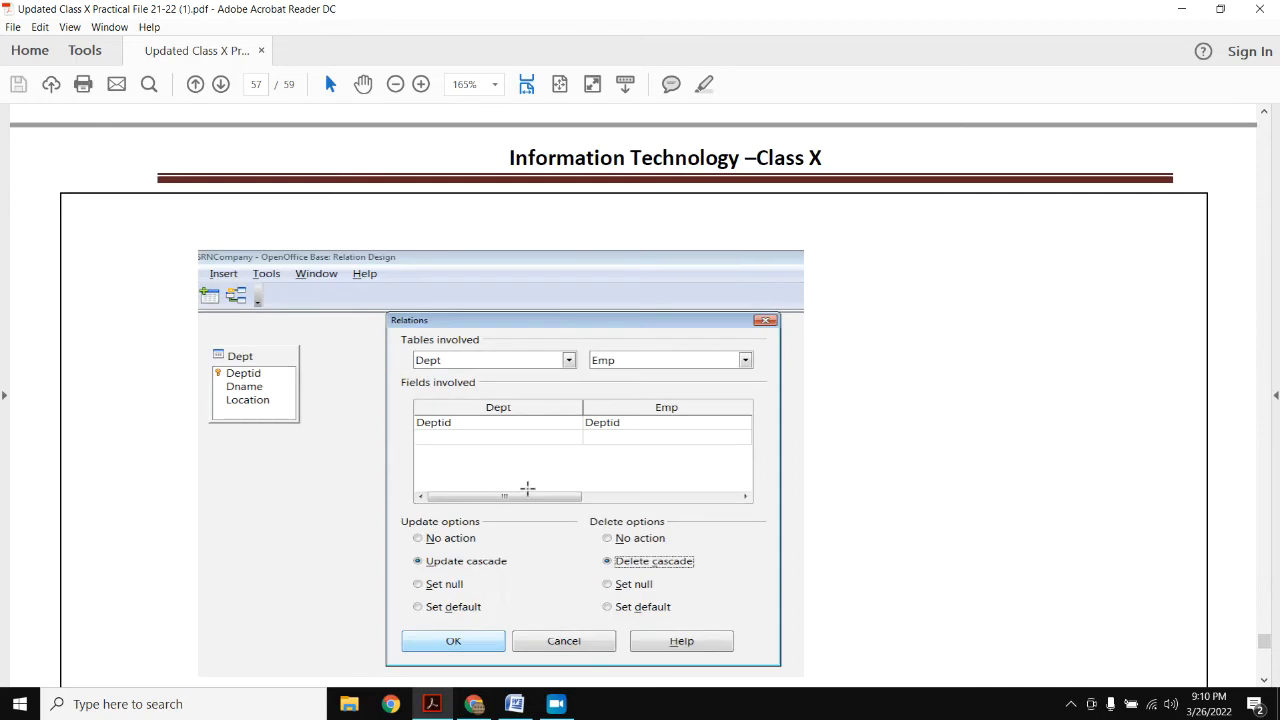
- Scroll the PDF down from the Relations screenshot to page 58's unknown-Deptid constraint error
scroll(527, 488, down, 7)
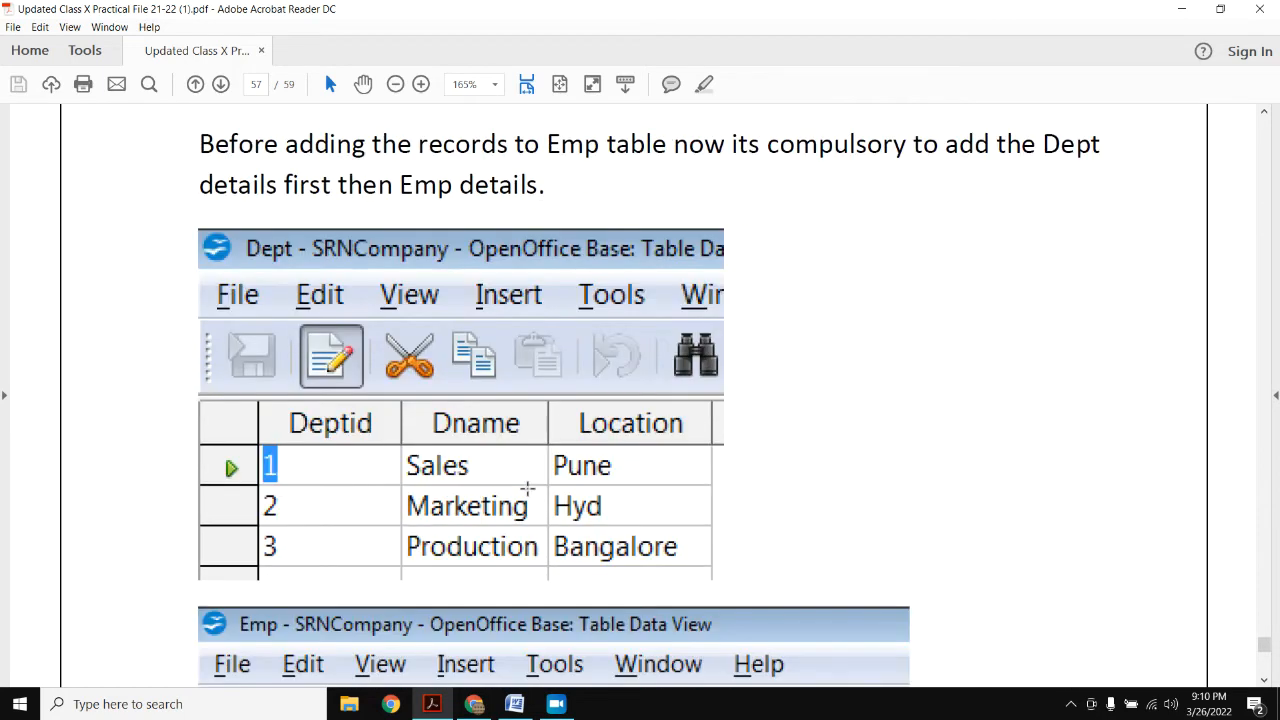
scroll(527, 488, down, 3)
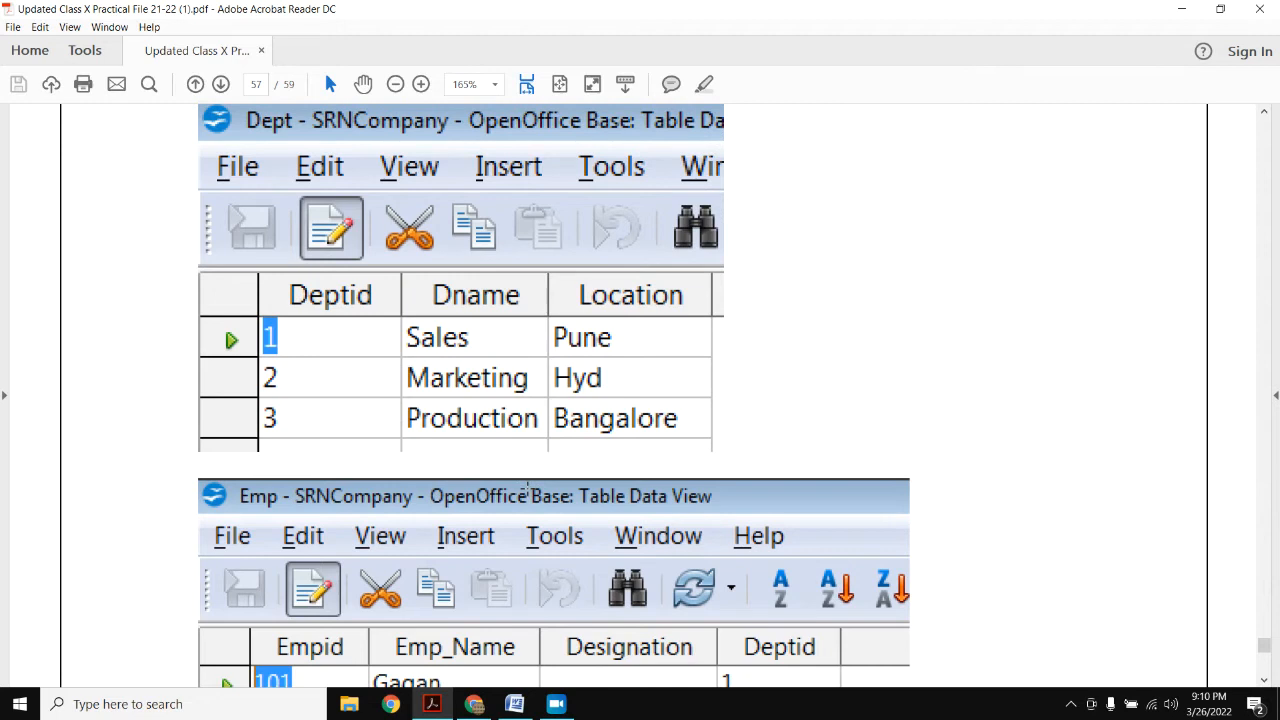
scroll(527, 490, down, 10)
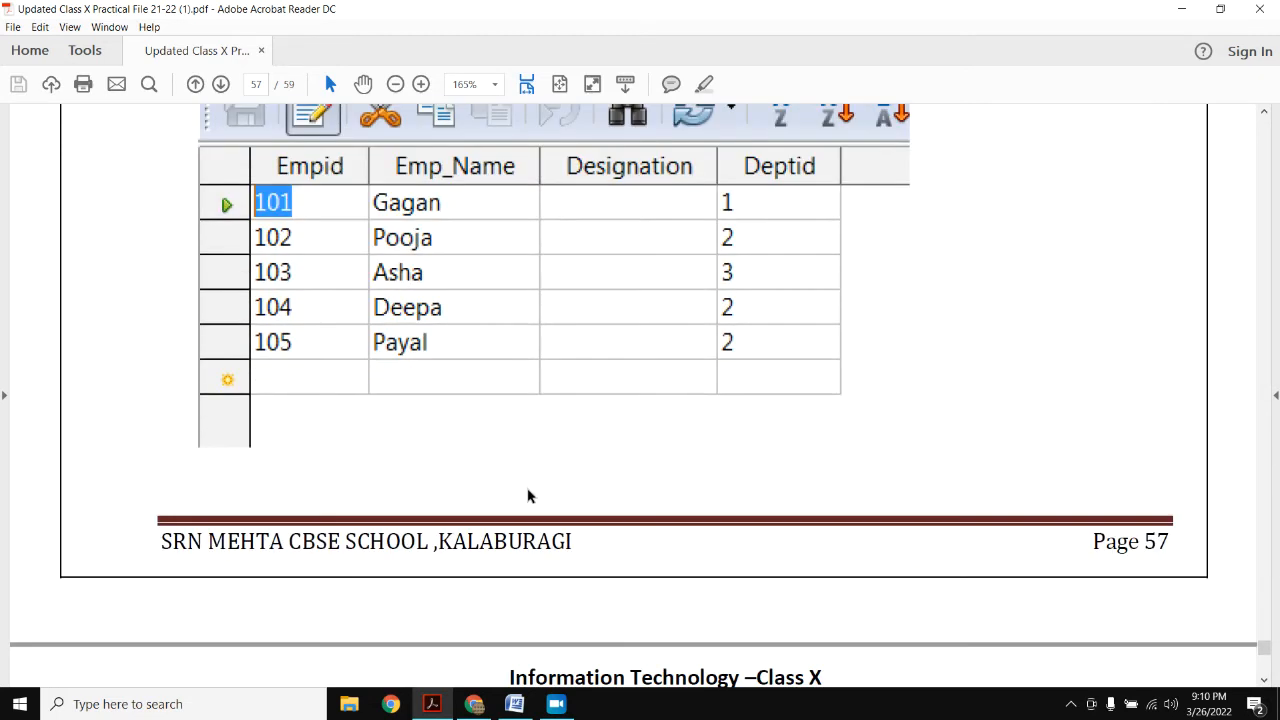
scroll(529, 496, down, 2)
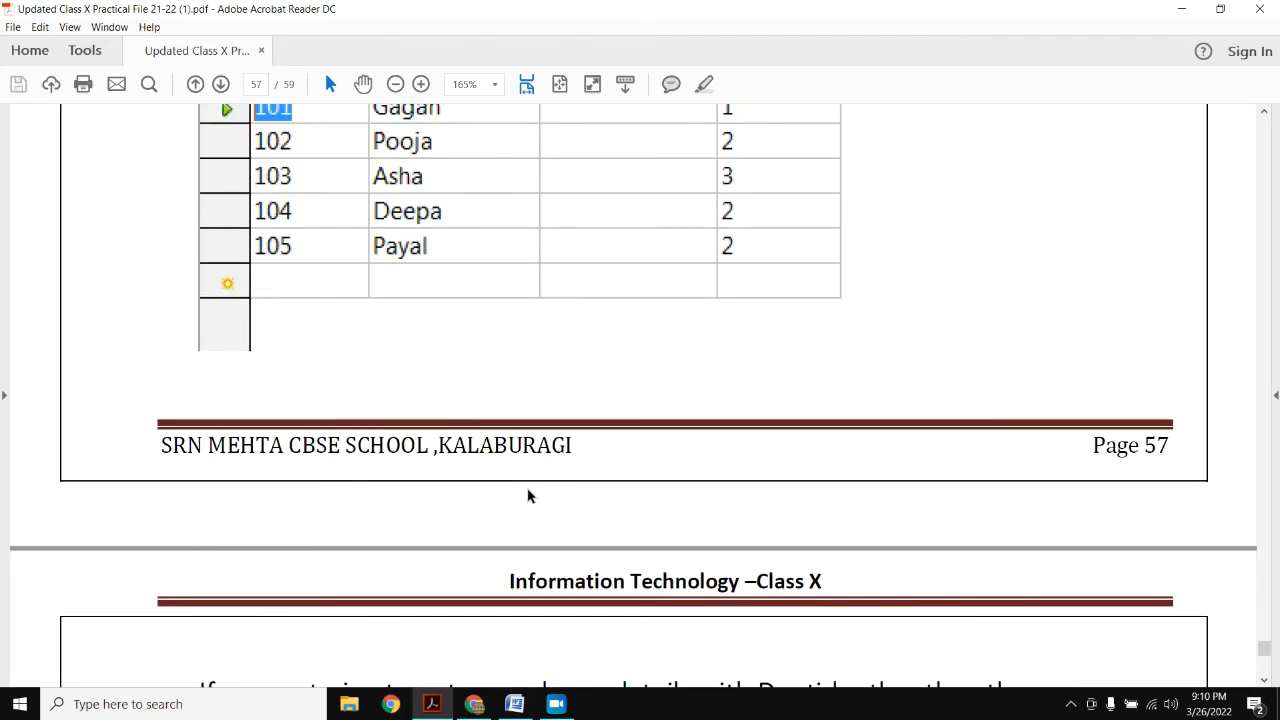
scroll(529, 496, down, 9)
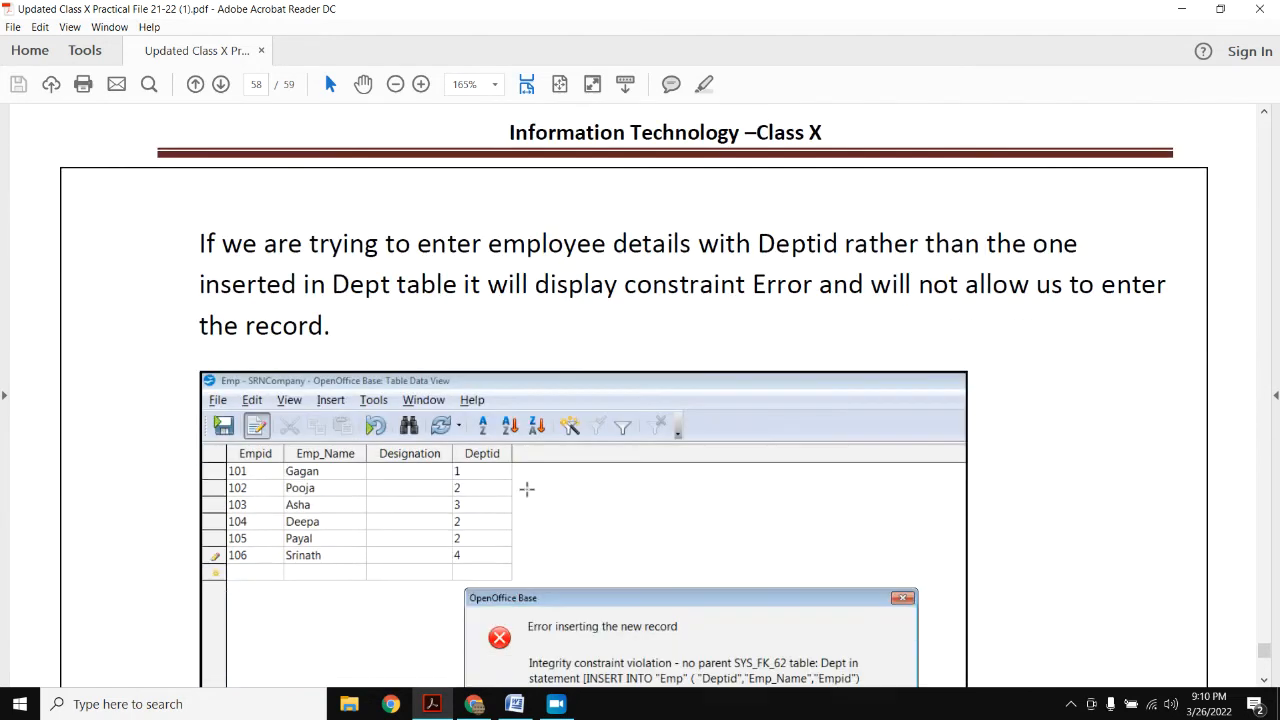
scroll(527, 489, down, 8)
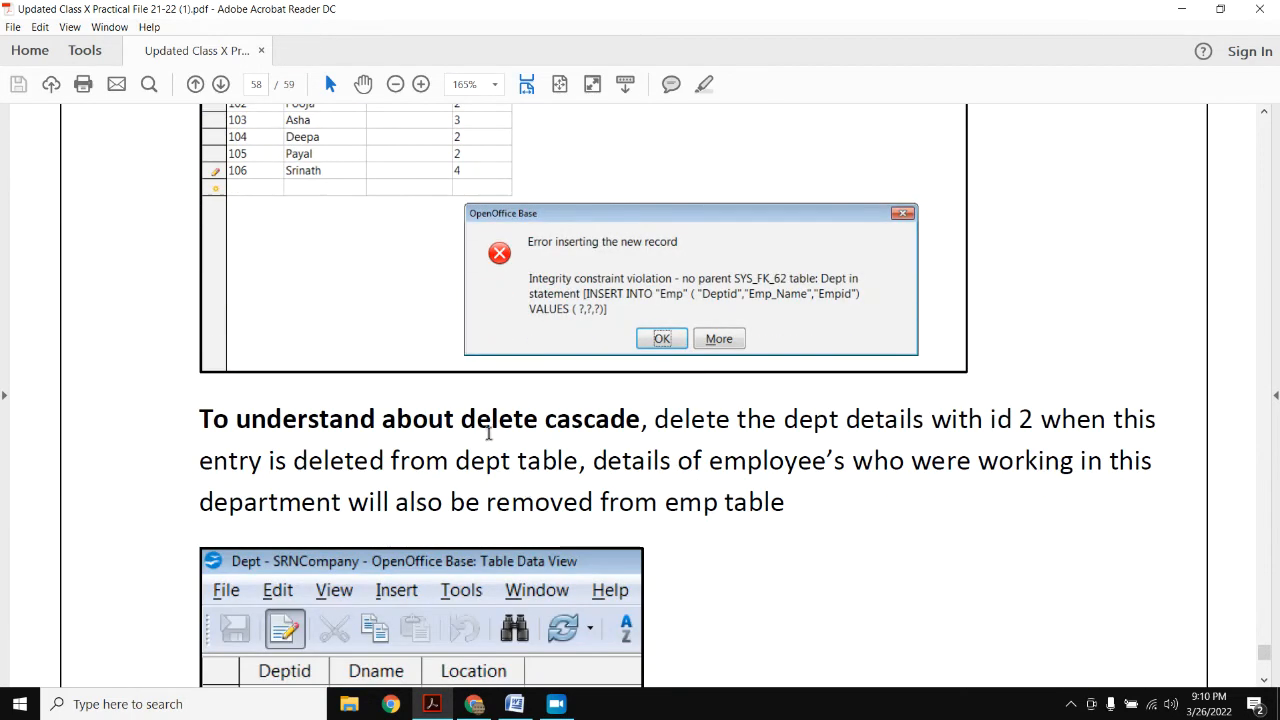
- Read through the cascade pages in the PDF and highlight the phrase 'Update Cascade'
drag(477, 424, 638, 422)
scroll(548, 468, down, 15)
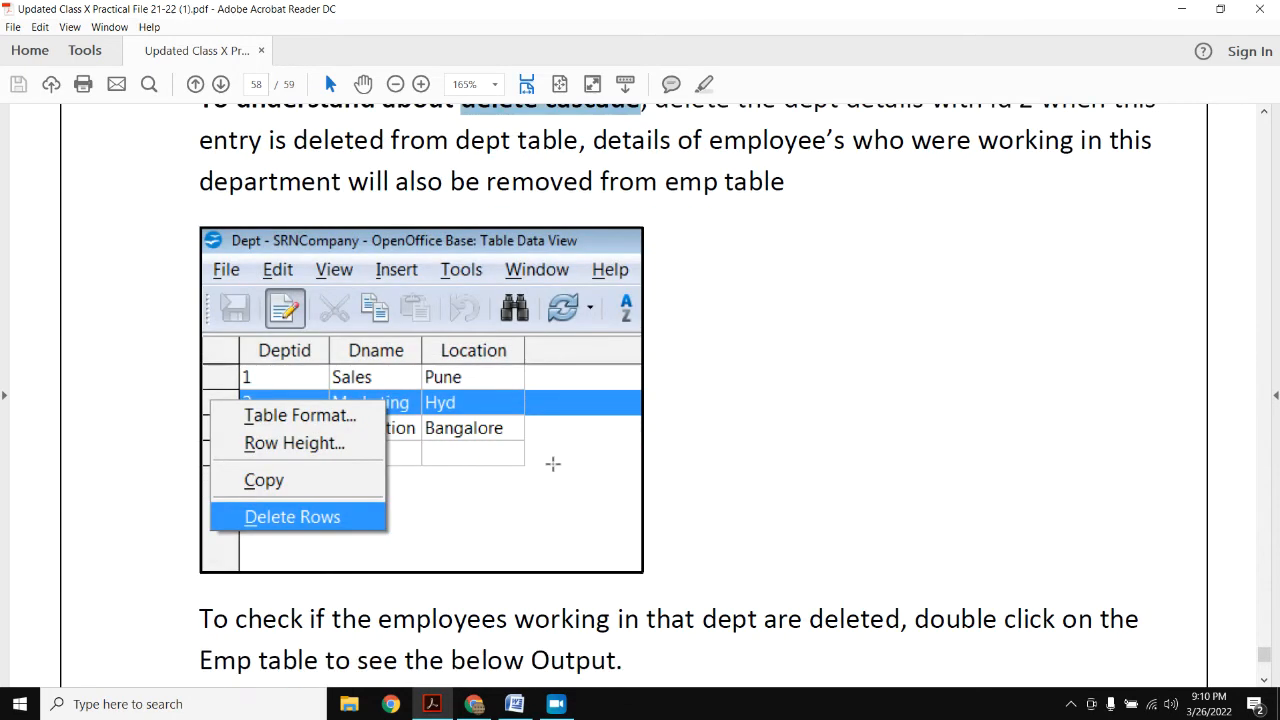
scroll(547, 467, down, 8)
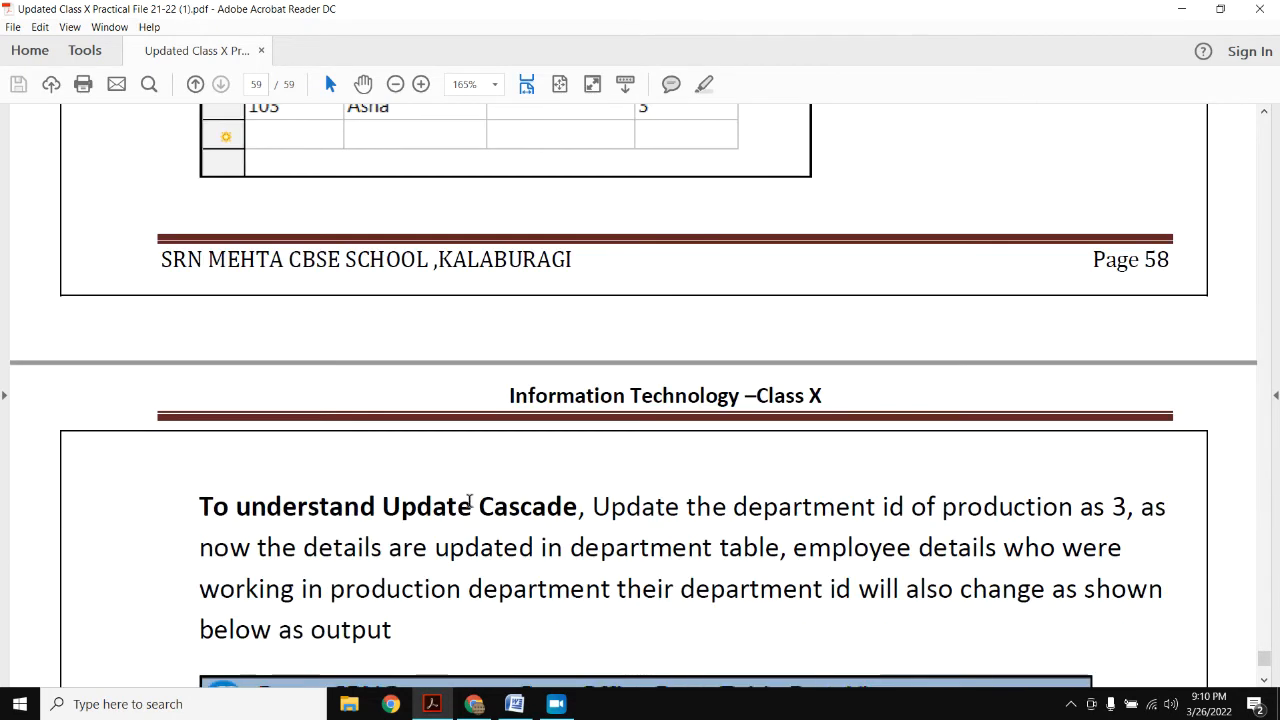
drag(380, 510, 545, 512)
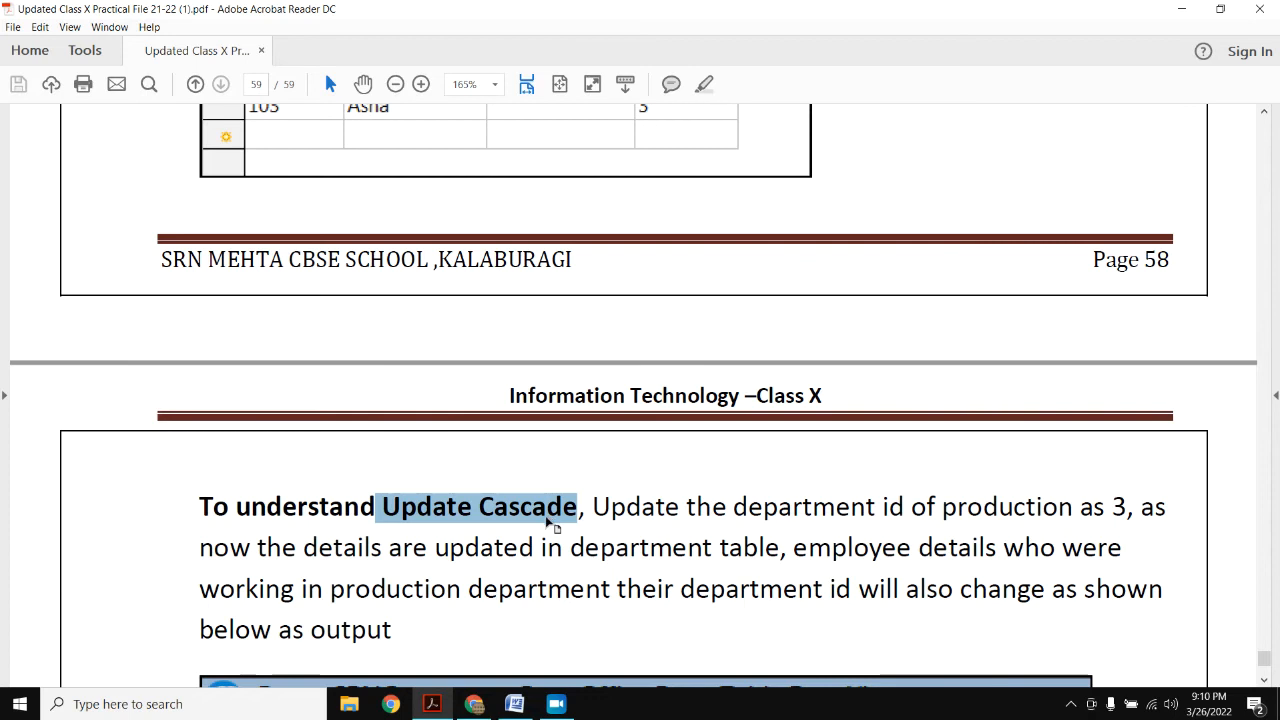
scroll(547, 518, down, 18)
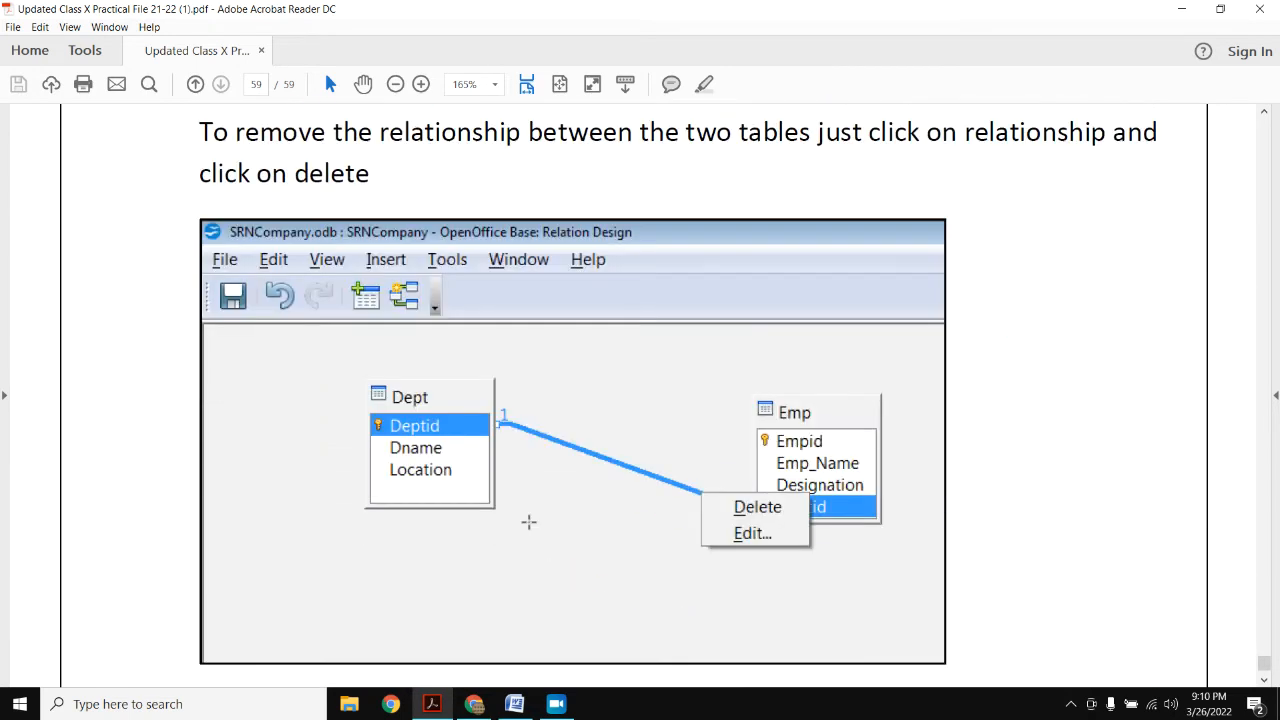
scroll(528, 521, down, 8)
- Scroll back up to the Assignment 20 One to Many Relationship heading on page 56
scroll(528, 525, up, 7)
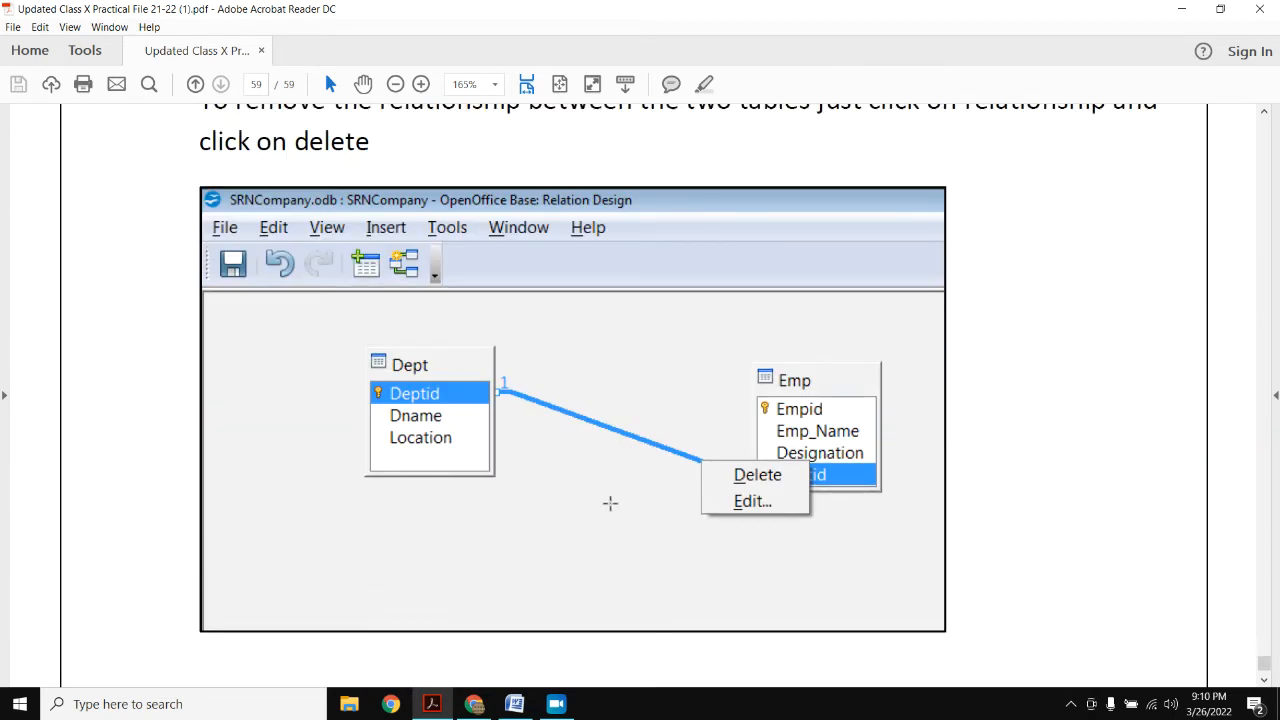
scroll(549, 413, up, 14)
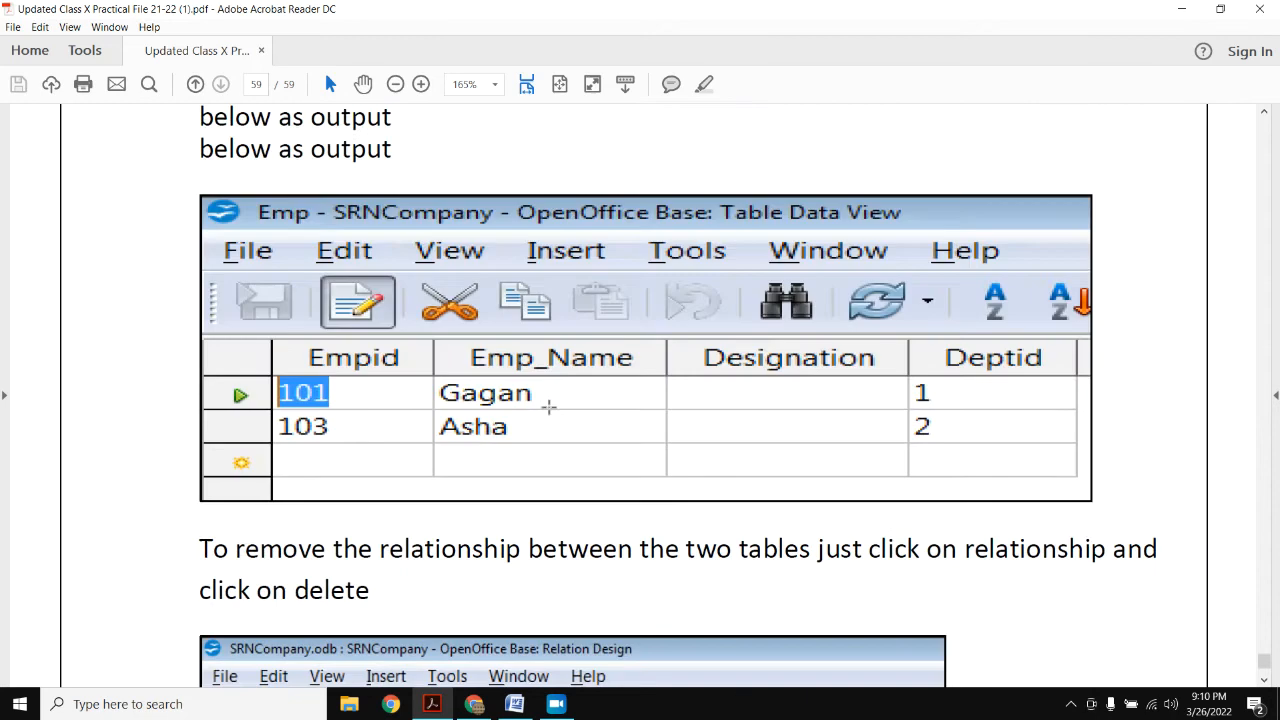
scroll(549, 413, up, 15)
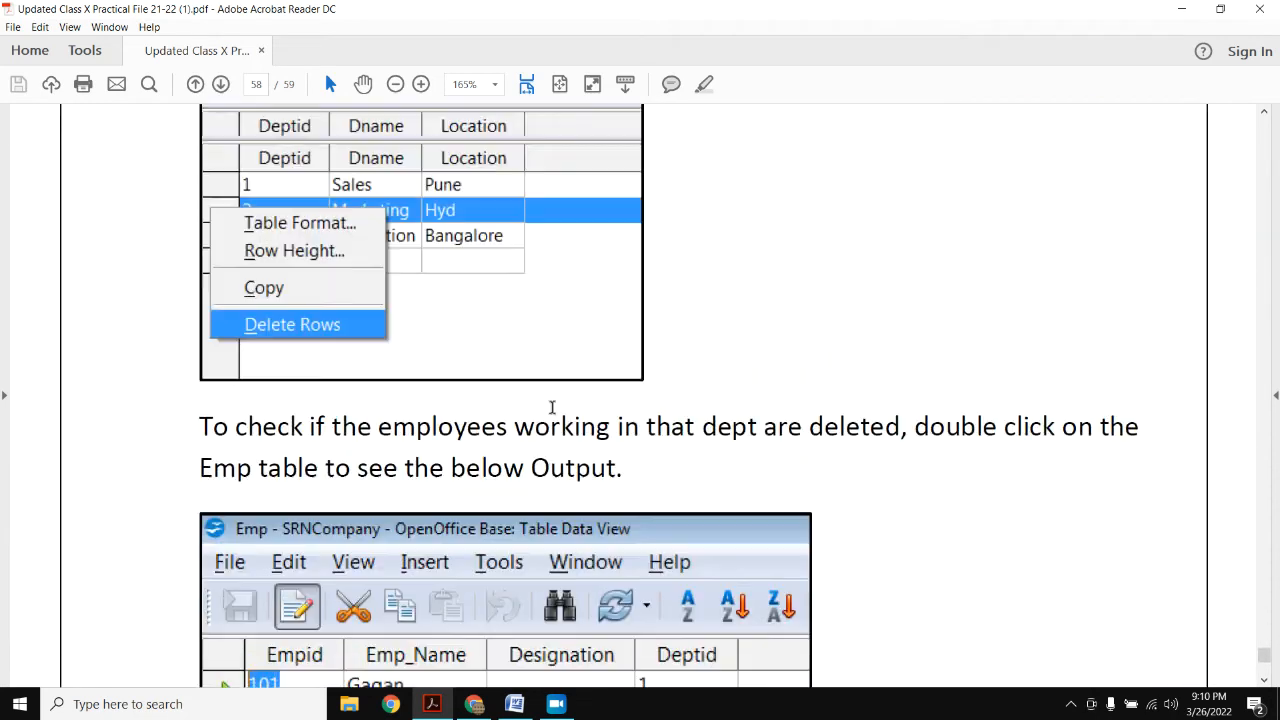
scroll(557, 409, up, 15)
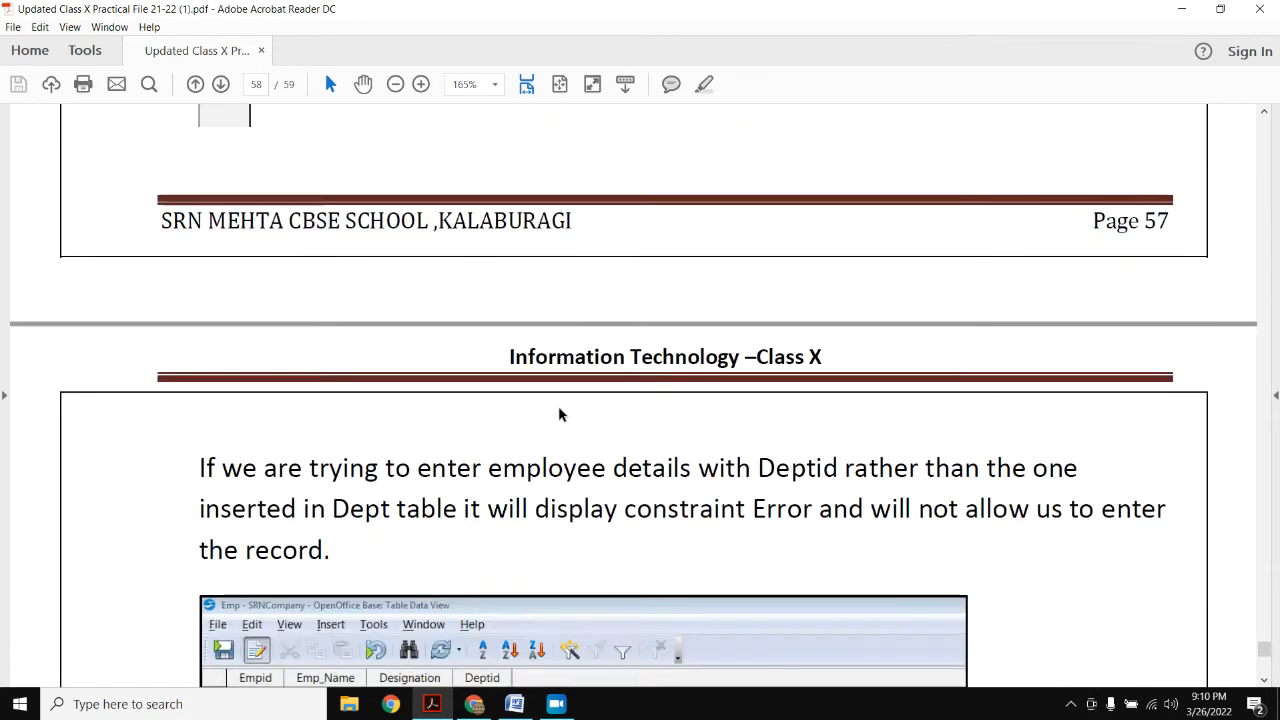
scroll(561, 413, up, 15)
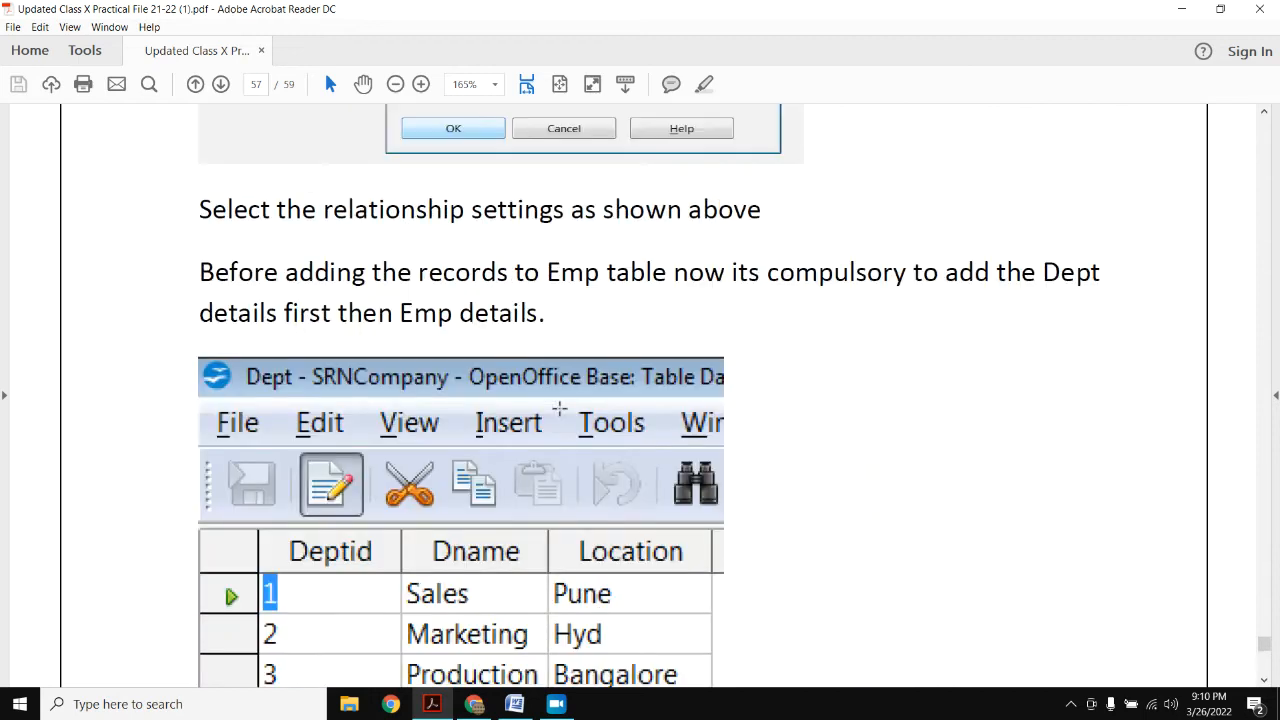
scroll(560, 407, up, 15)
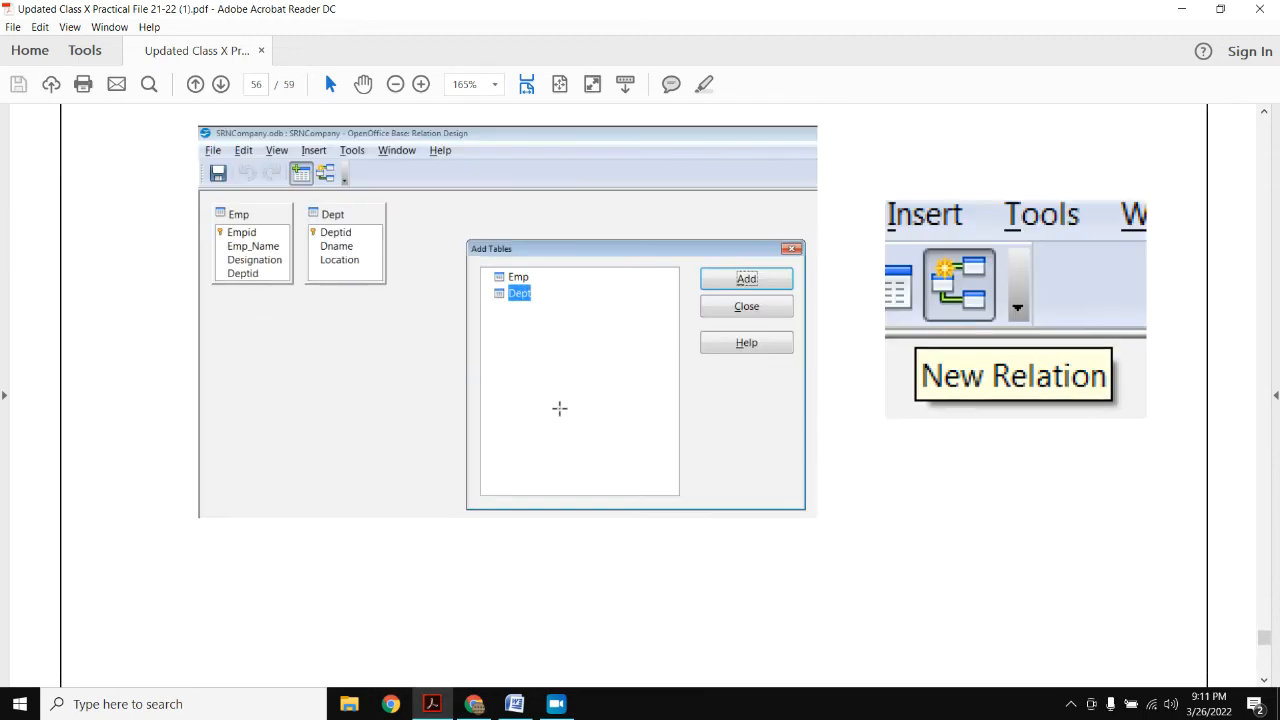
scroll(560, 407, up, 10)
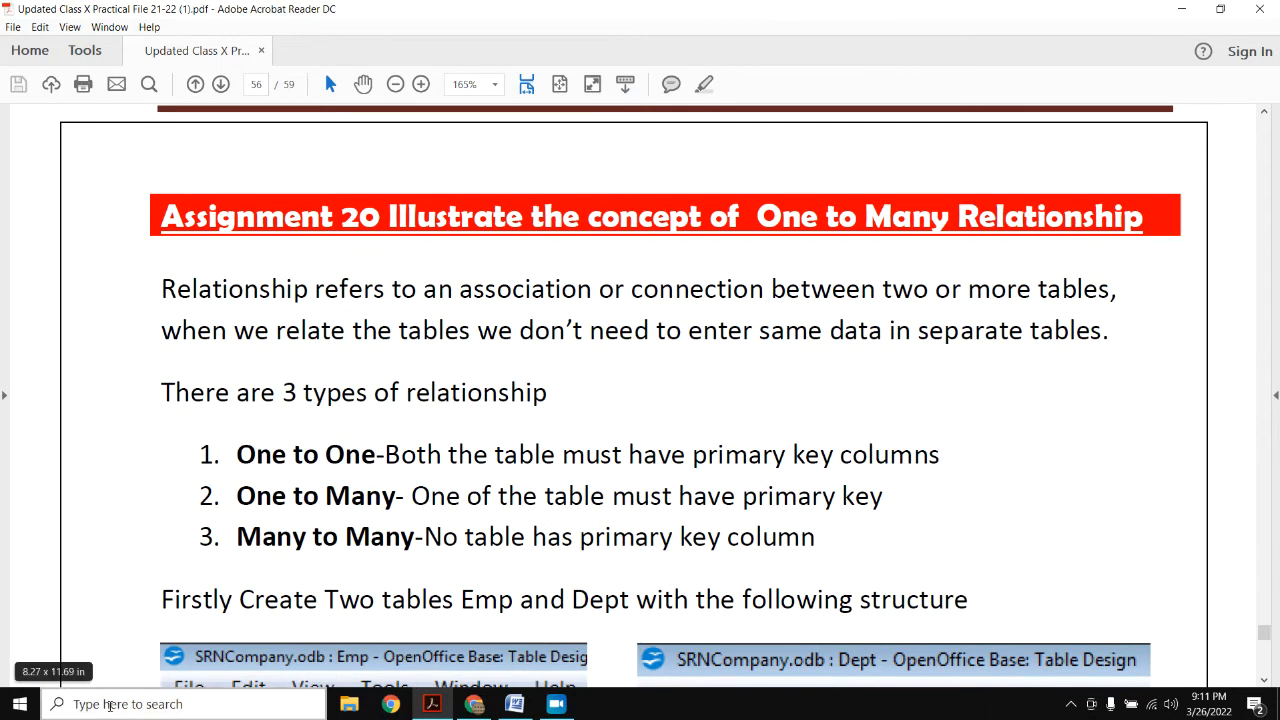
- Search Windows for BASE and launch LibreOffice Base's Database Wizard
click(108, 704)
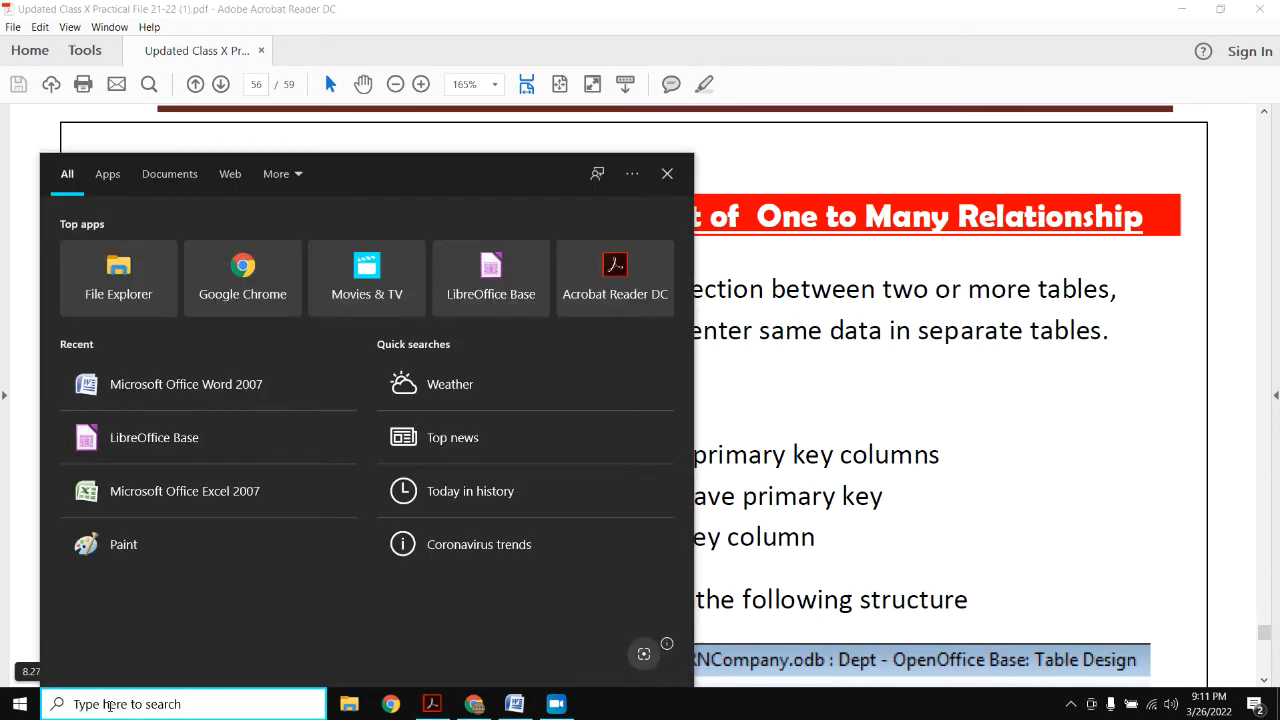
text(BASE)
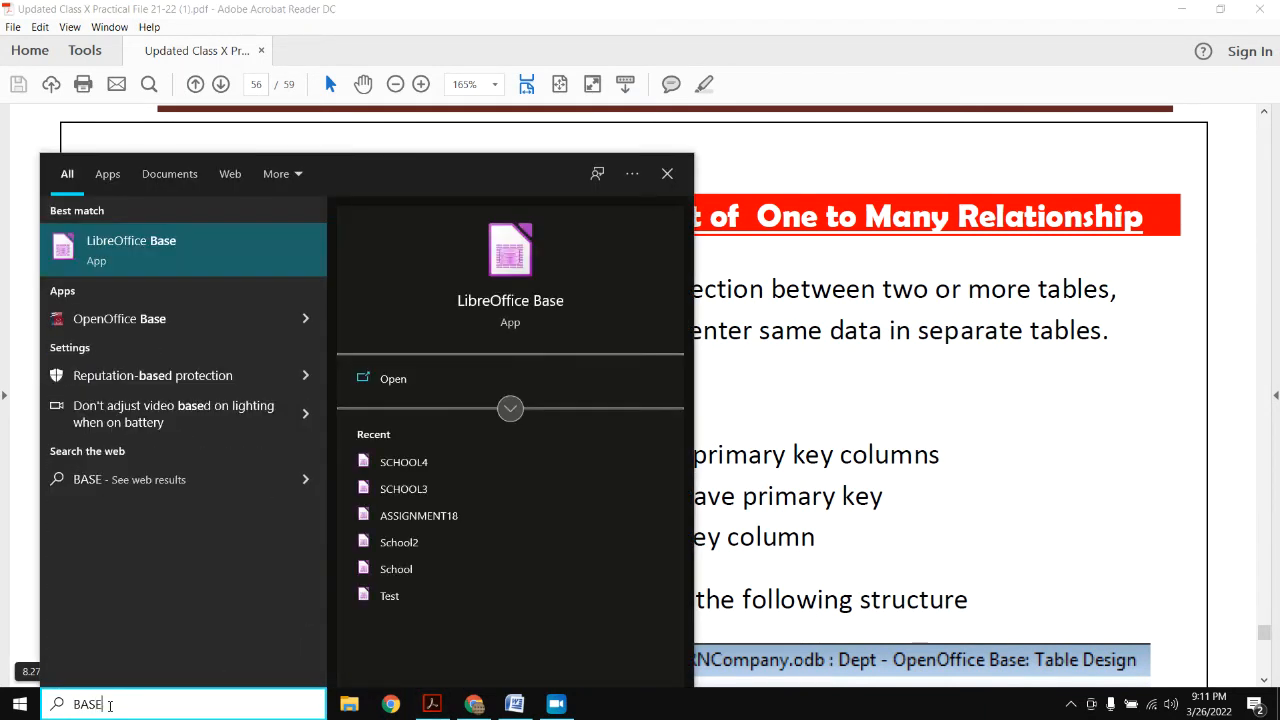
key(Escape)
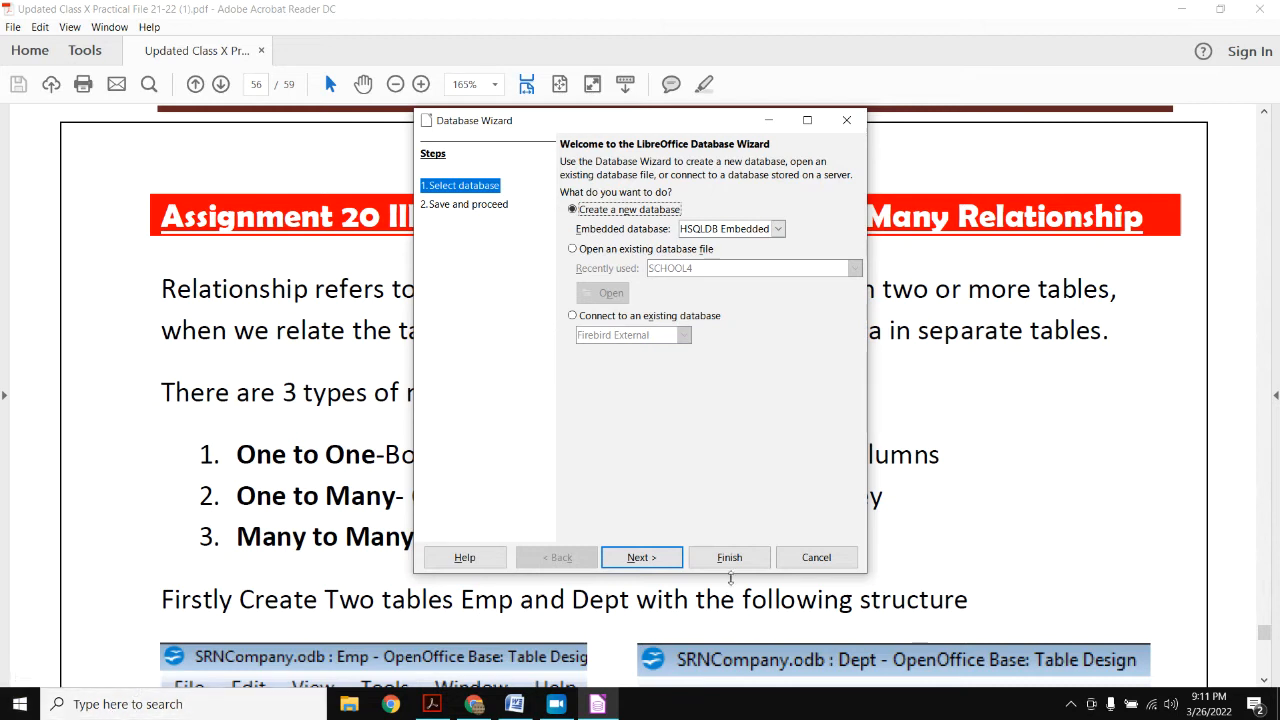
- Complete the Database Wizard with an embedded database saved as SCHOOL5 in Documents
click(643, 558)
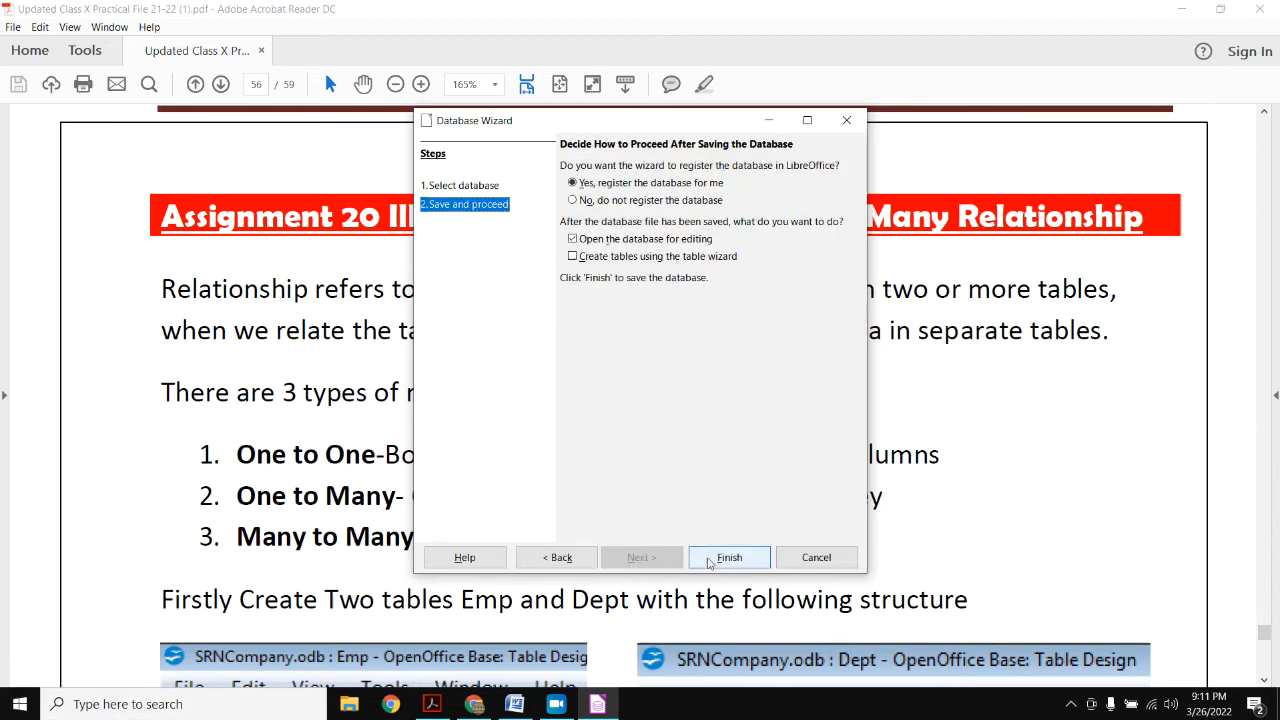
click(709, 560)
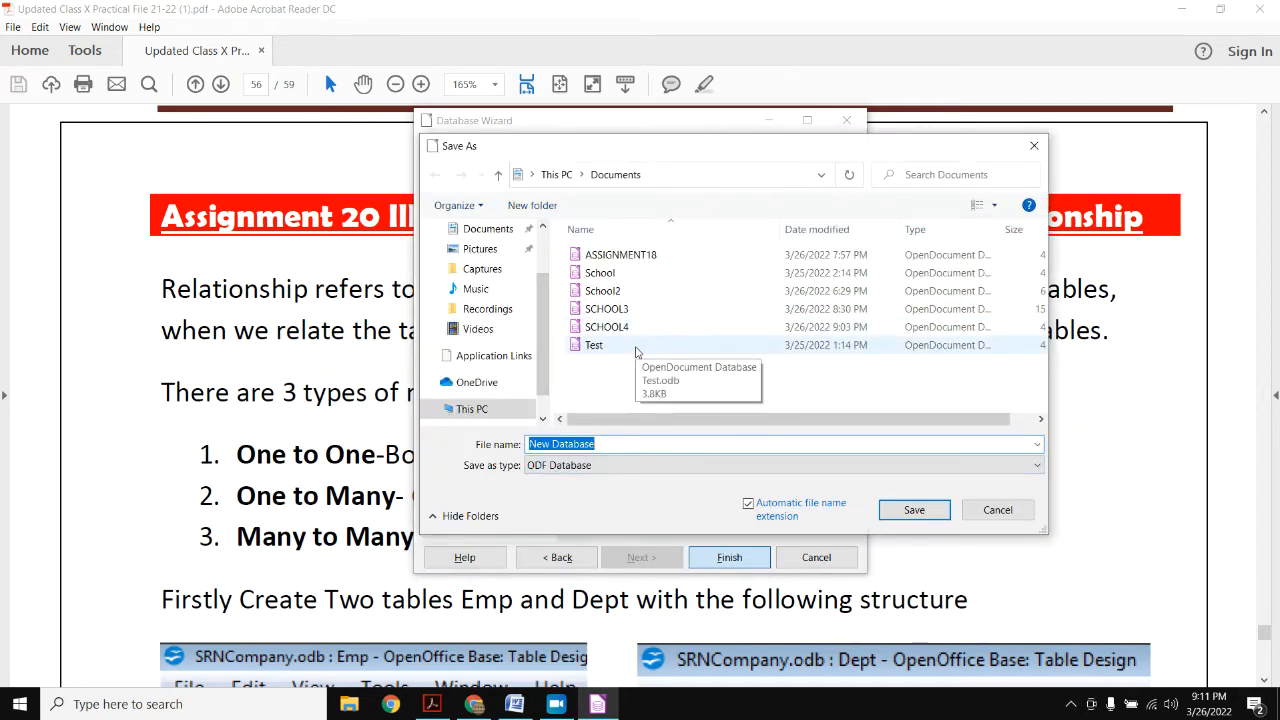
text(SCHO)
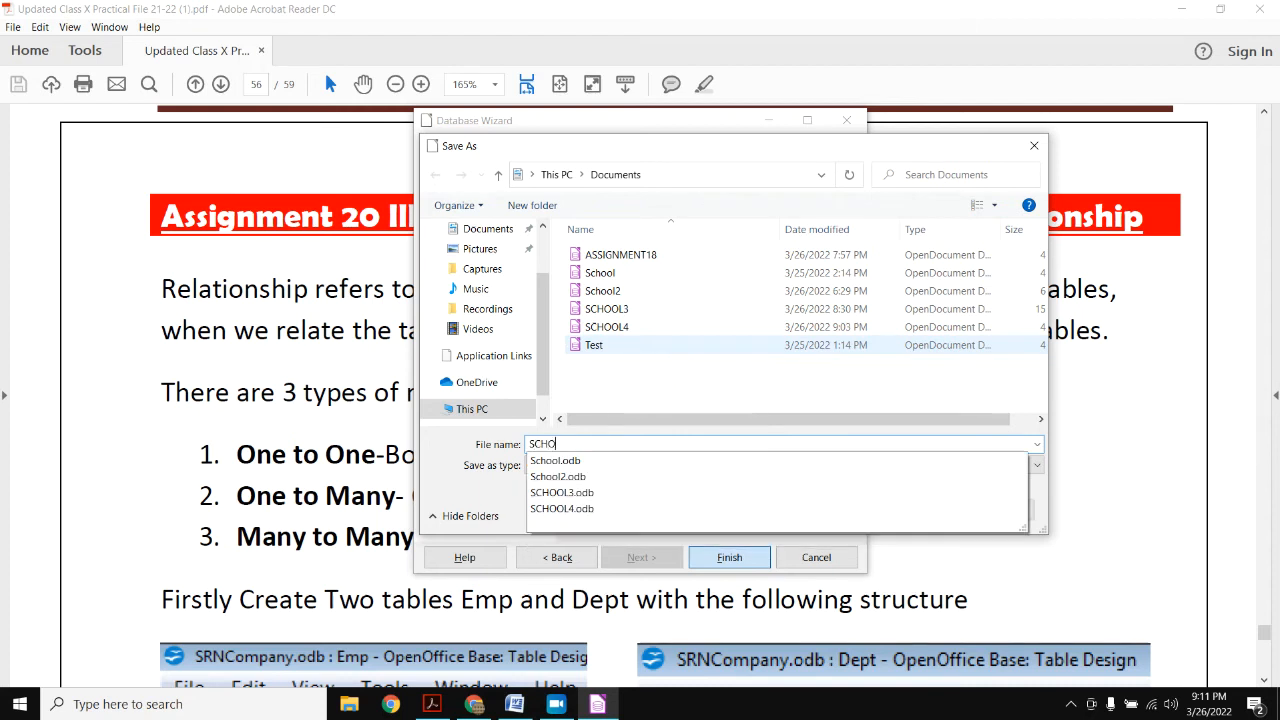
text(OL5)
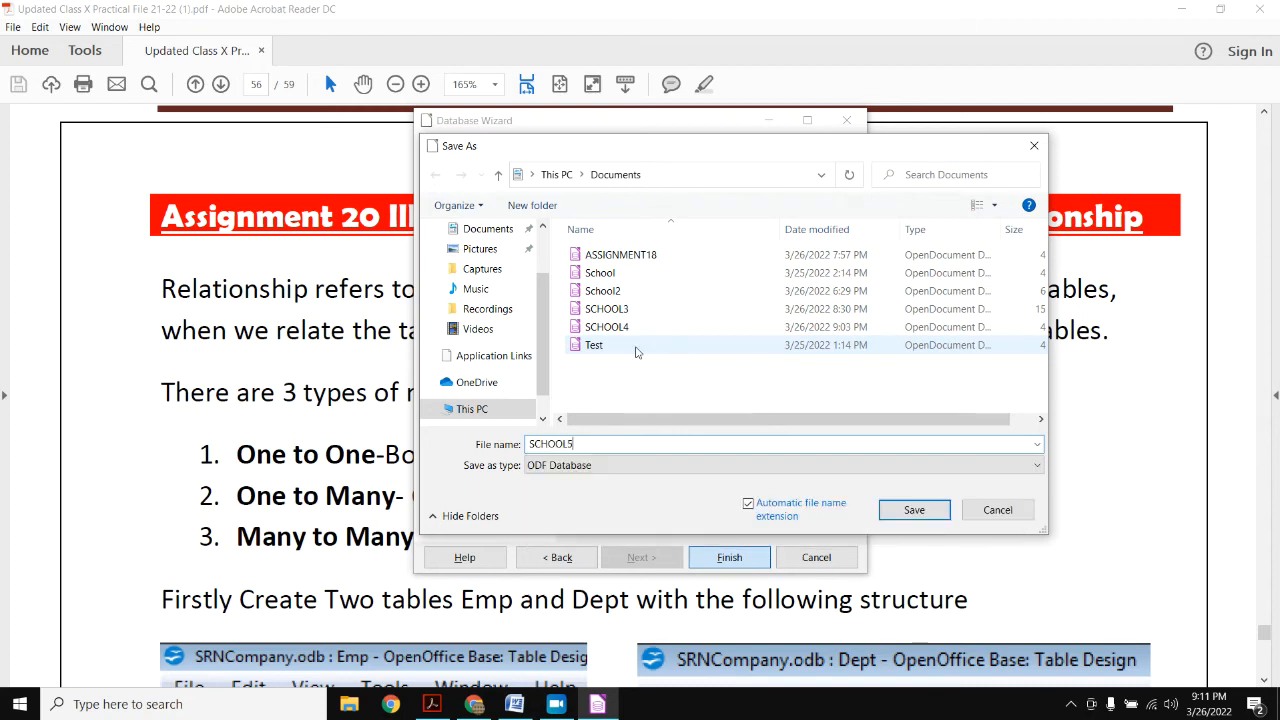
key(Return)
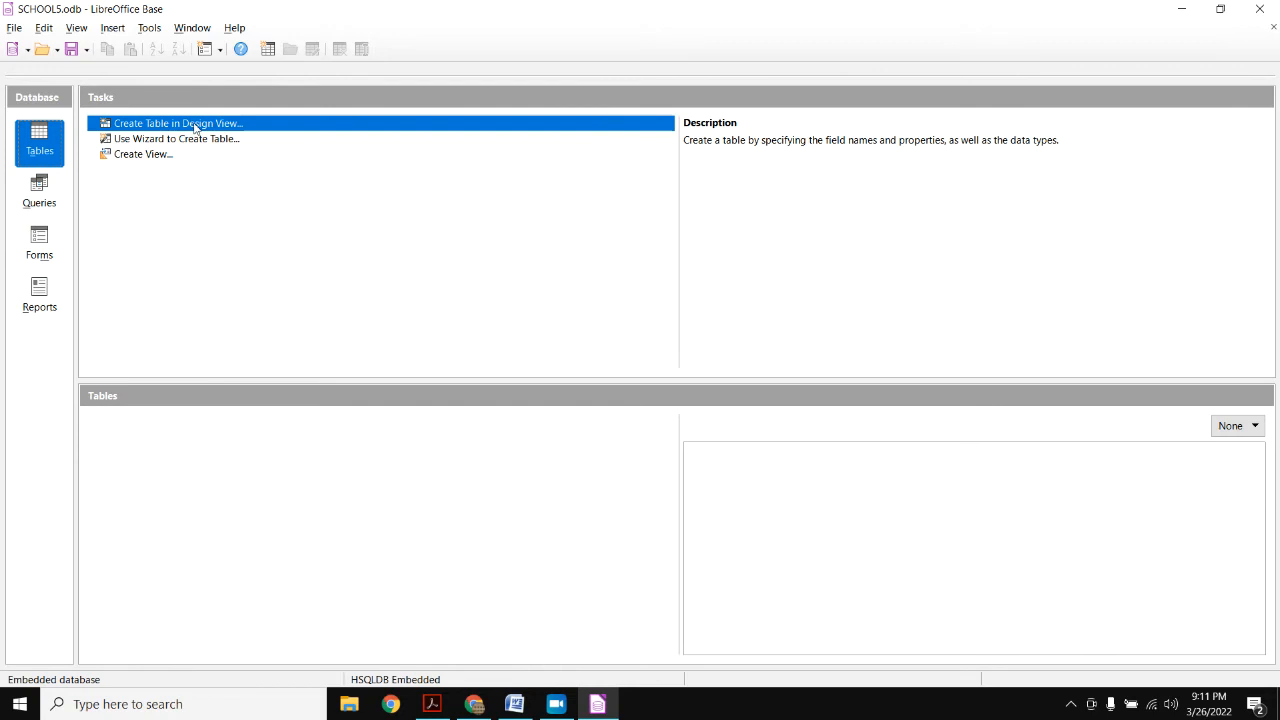
- Check the table structure in the PDF, then start a new table in Design View
key(alt+Tab)
scroll(432, 373, down, 5)
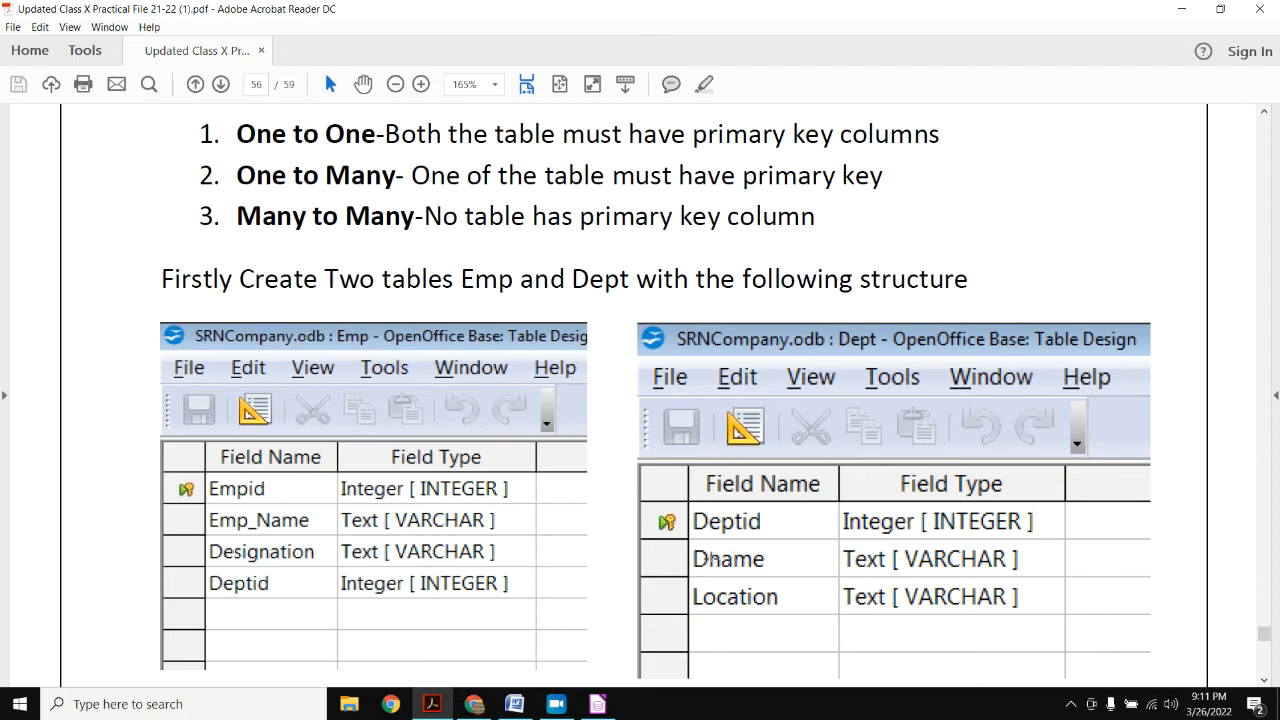
key(alt+Tab)
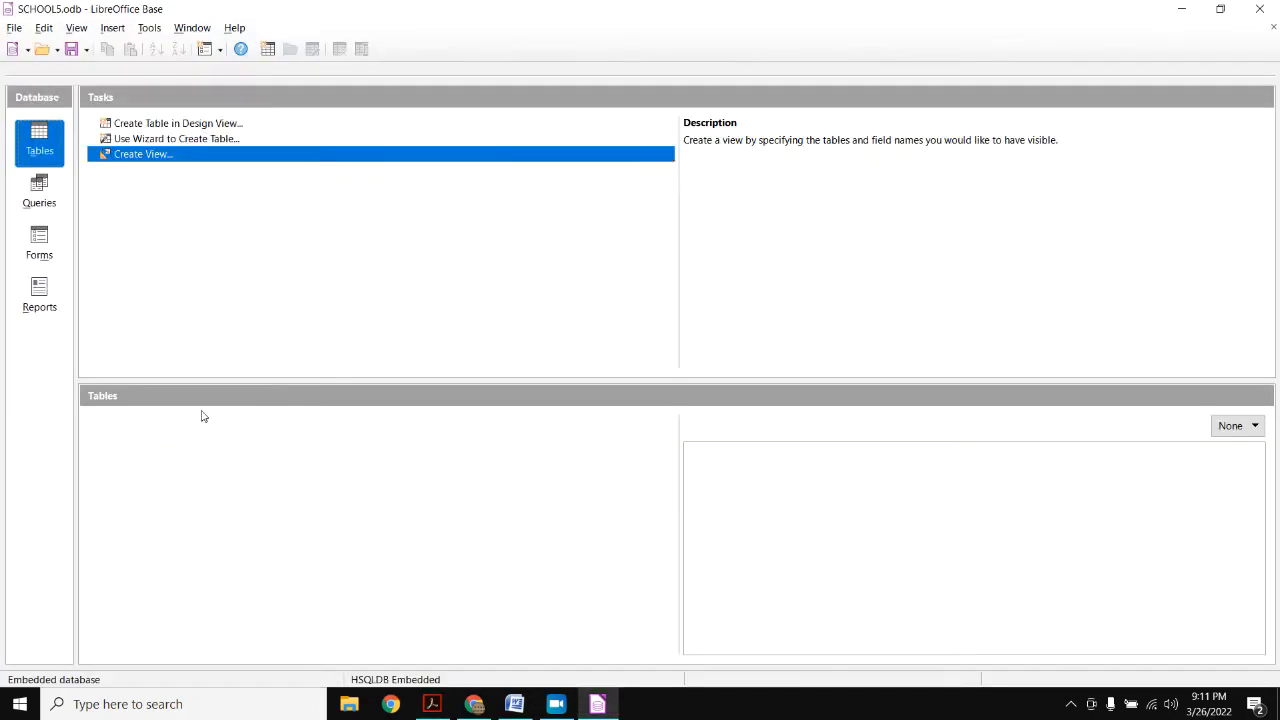
click(183, 127)
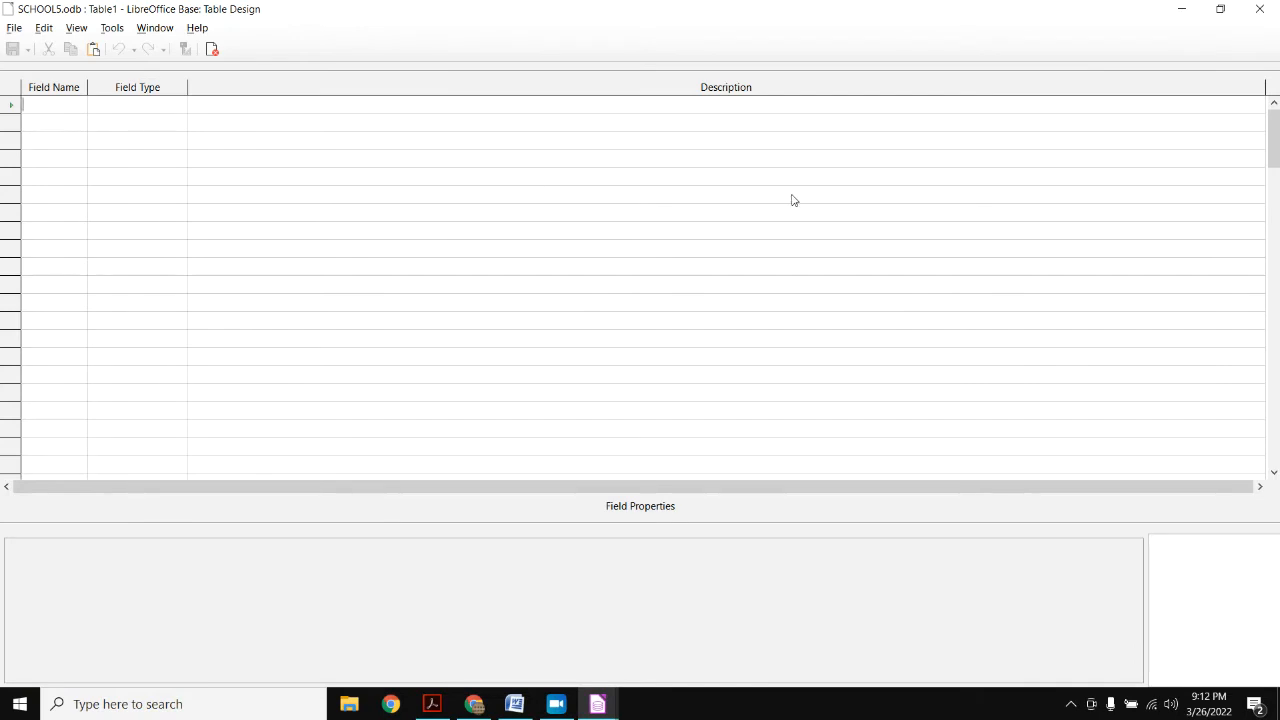
- Enter the first field EMP_ID with type Integer
text(EMP_ID)
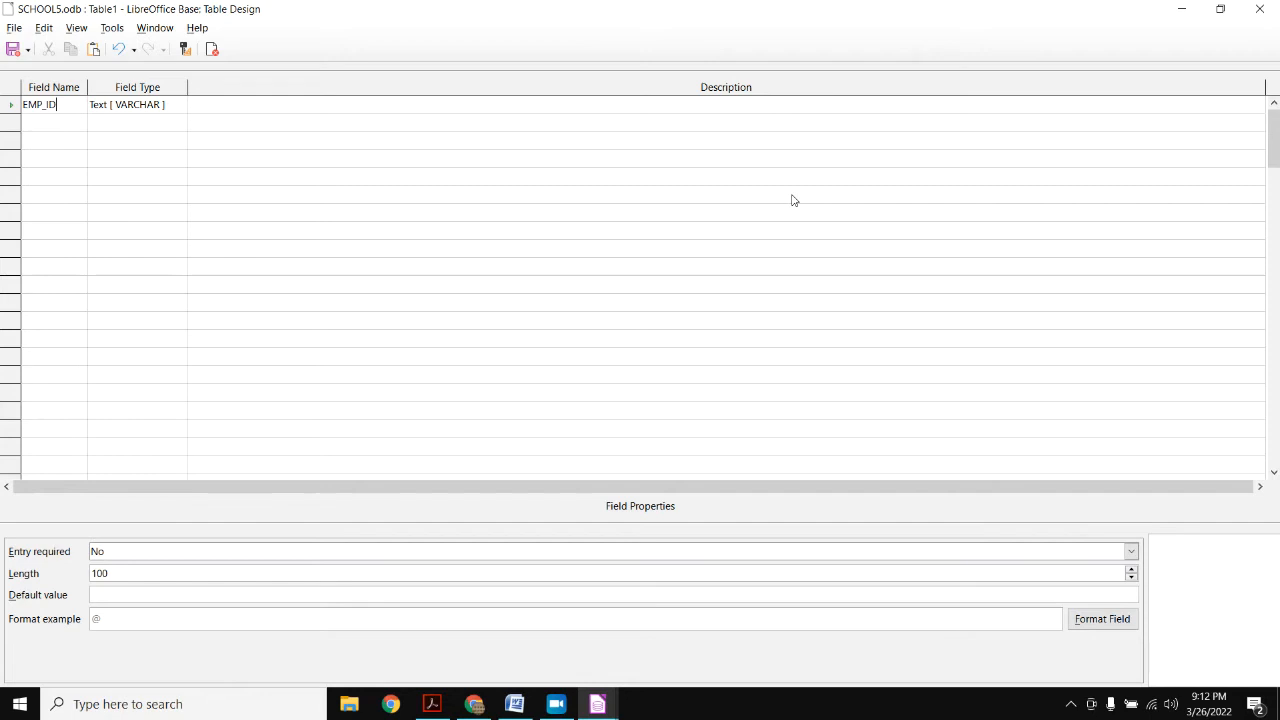
key(Tab)
key(i)
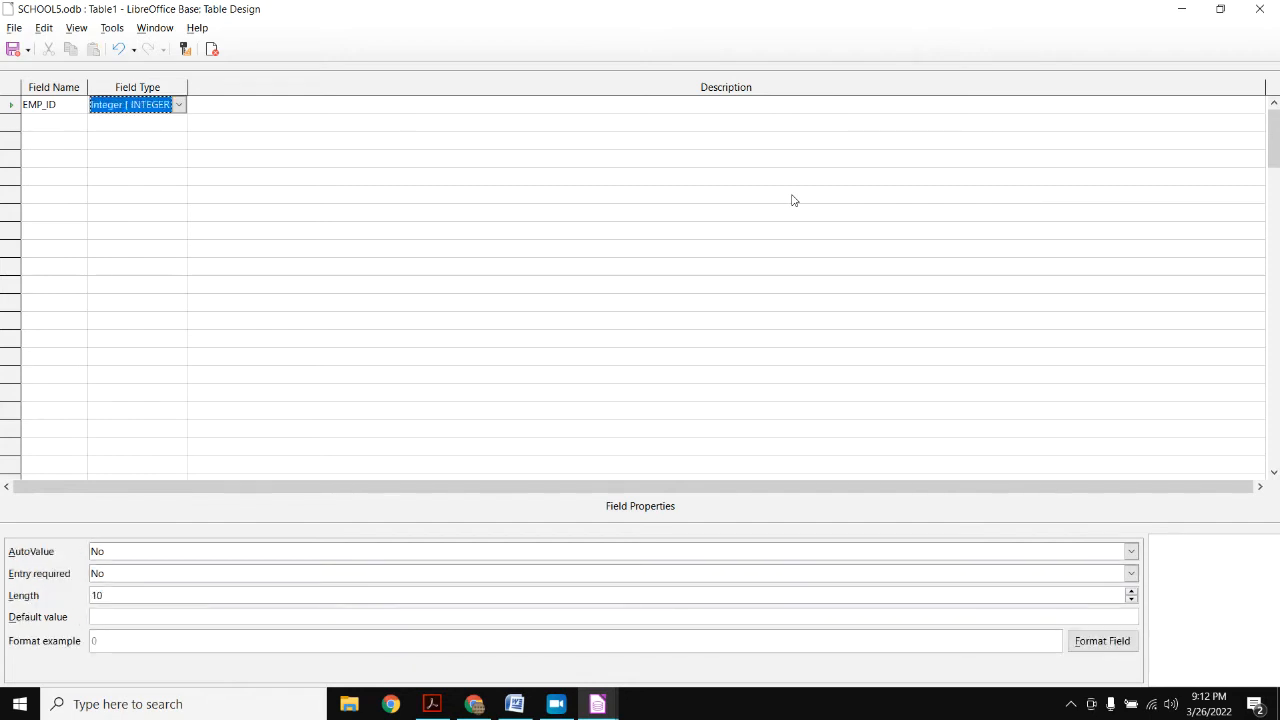
key(Tab)
key(Tab)
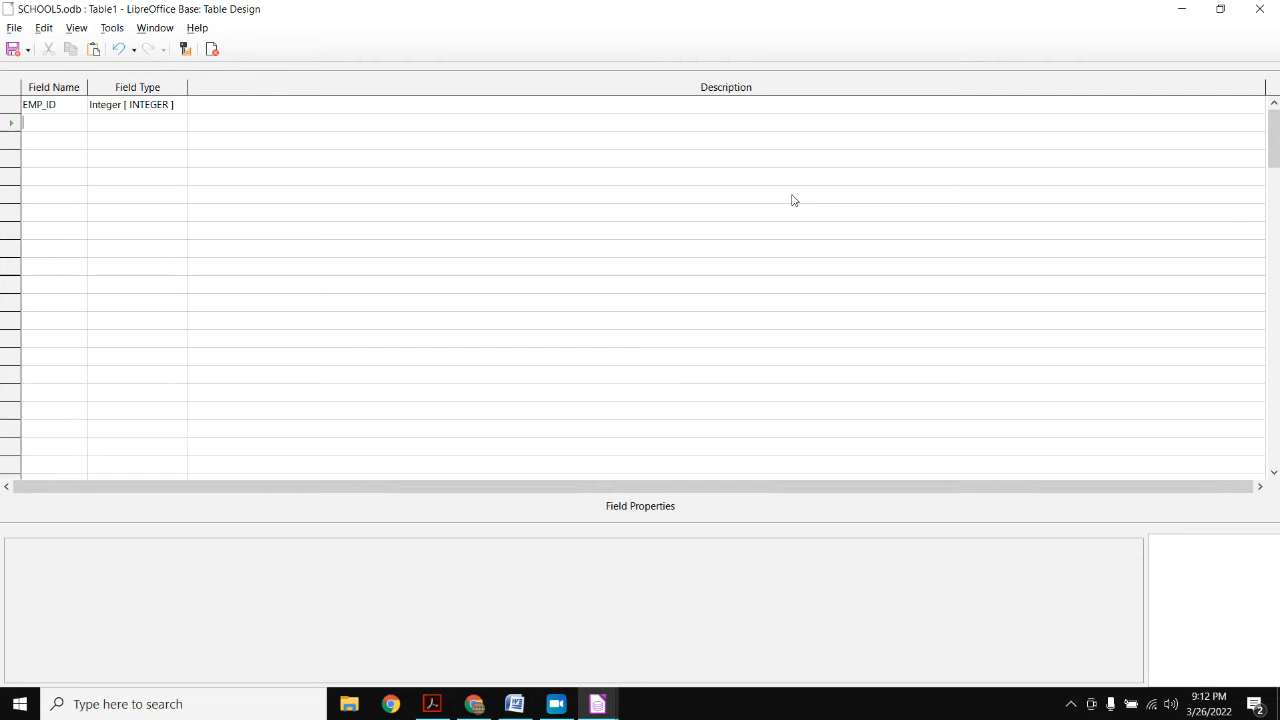
- Add EMP_NAME as a Text field and DEPT_ID as an Integer field
text(F)
text(MP_N)
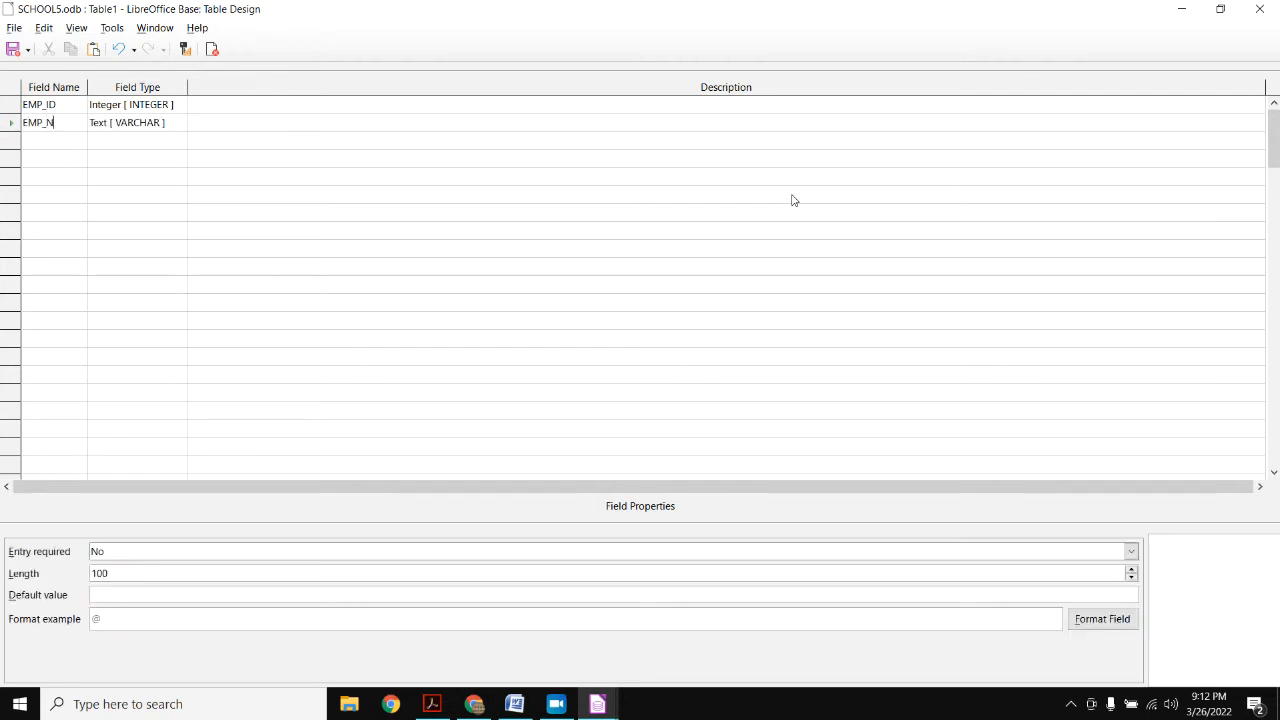
text(AME)
key(Tab)
key(Tab)
key(Tab)
text(D)
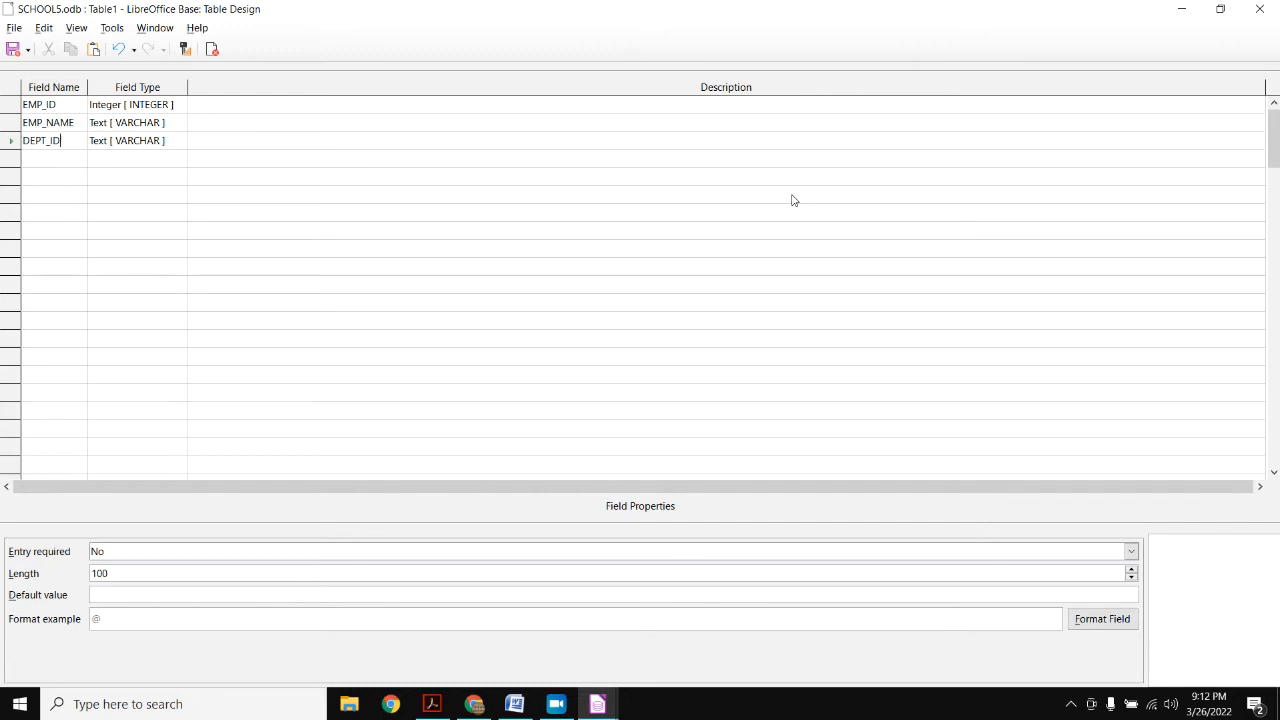
key(Tab)
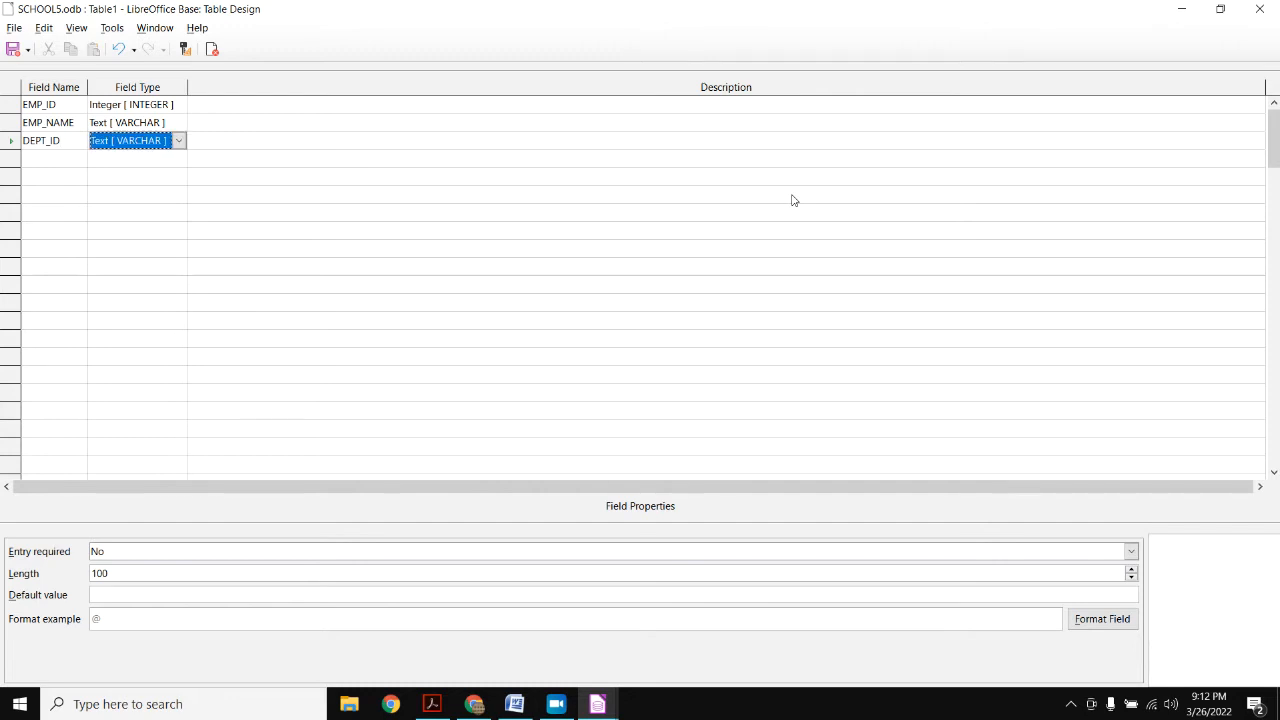
text(in)
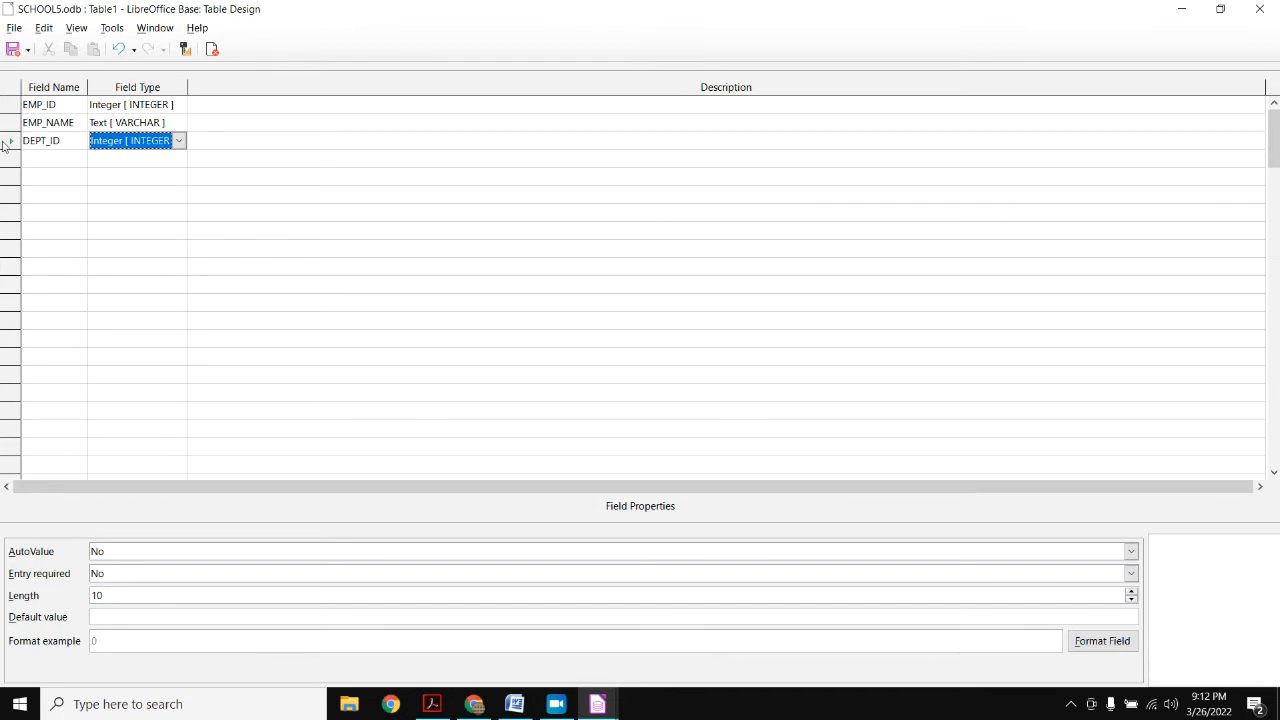
right_click(10, 106)
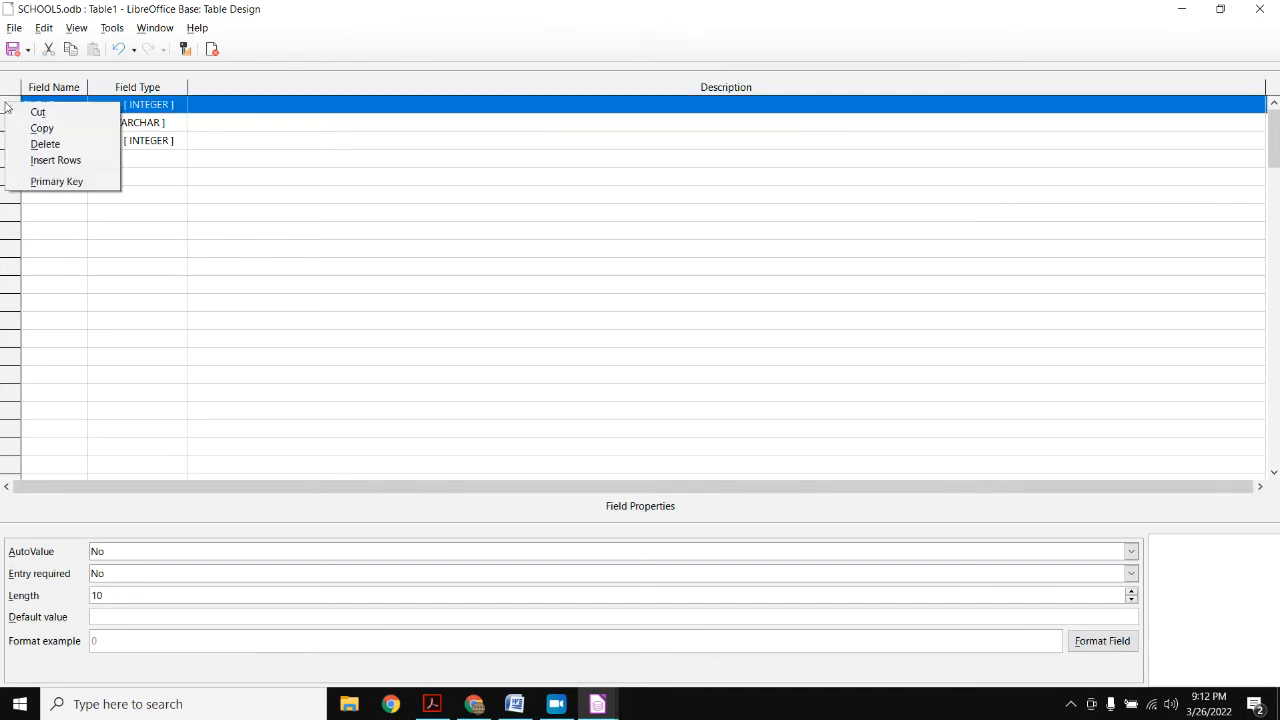
- Make EMP_ID the primary key, save the table as EMPLOYEE, and close its design
click(55, 182)
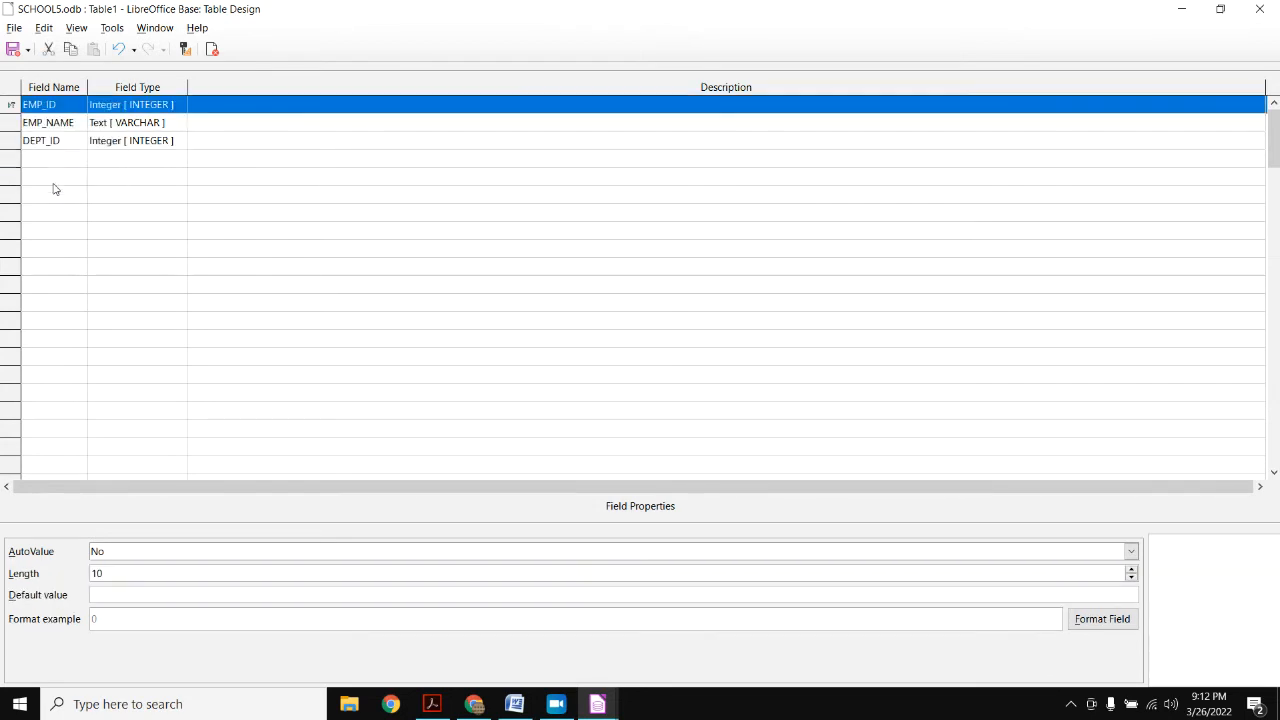
key(ctrl+s)
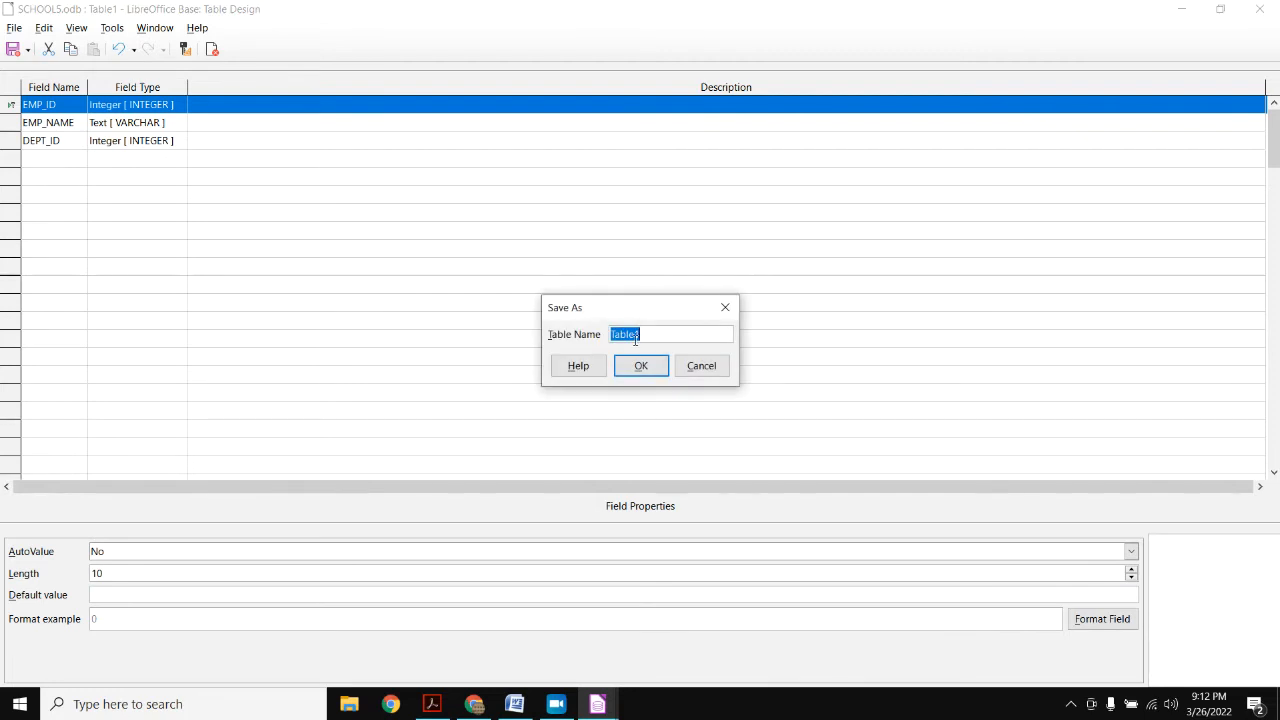
text(EMPLOYEE)
click(641, 366)
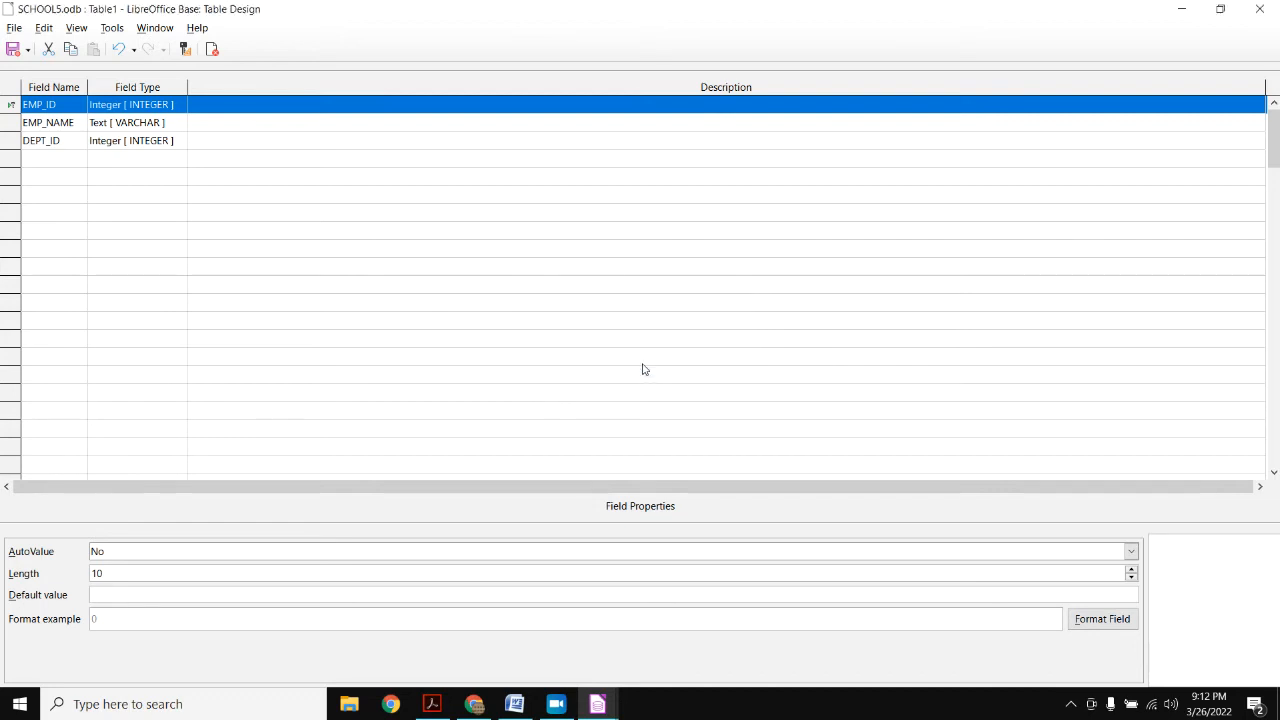
click(1266, 9)
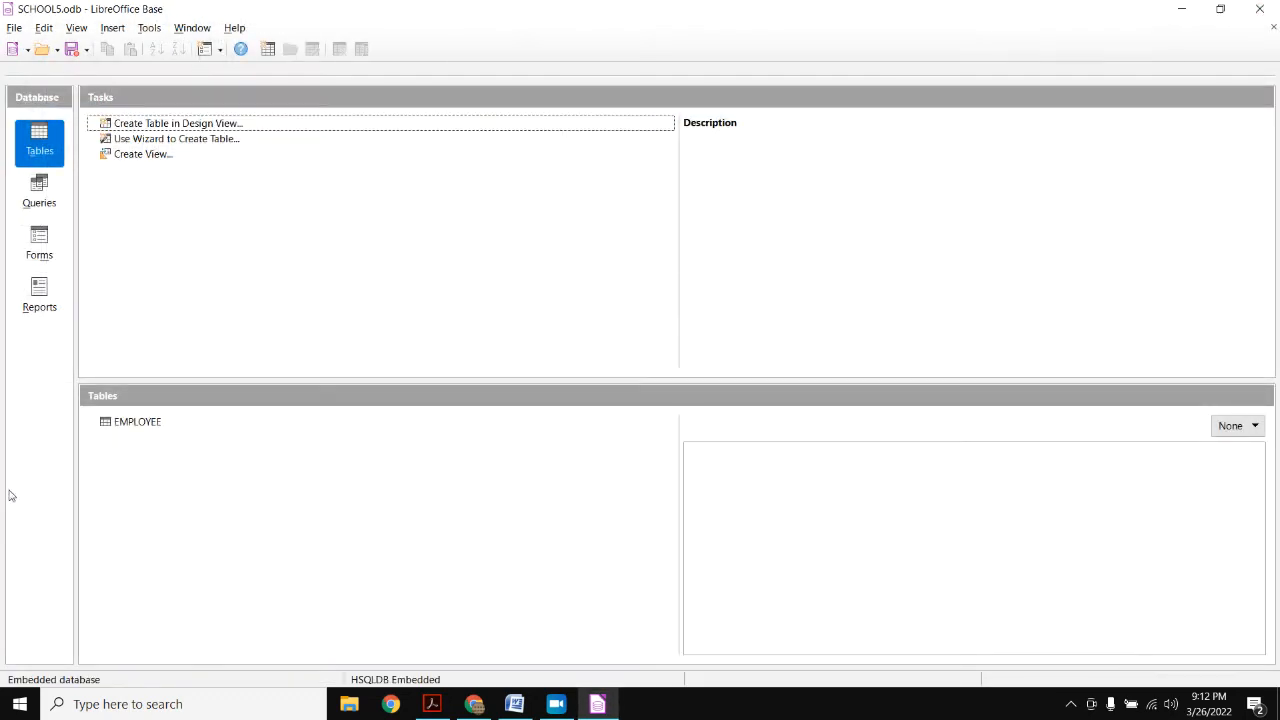
click(141, 428)
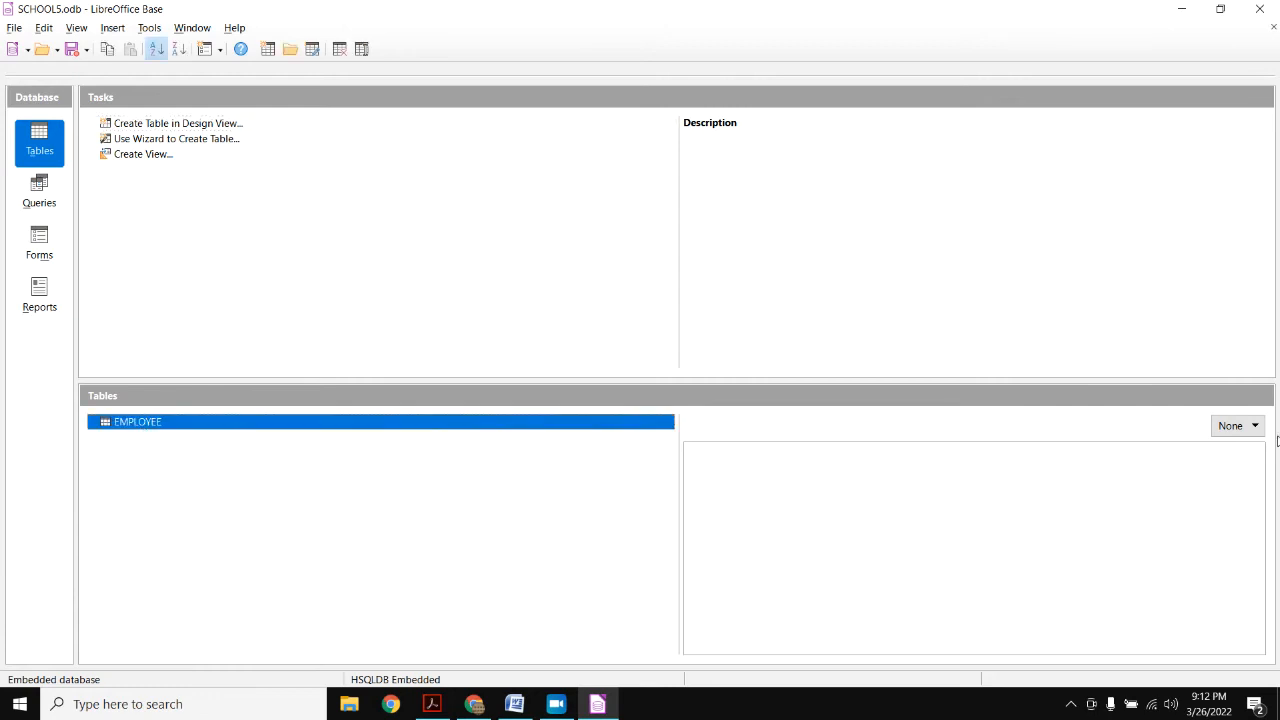
- Preview EMPLOYEE's columns in Document mode, then start a second table in Design View
click(1236, 426)
click(1232, 464)
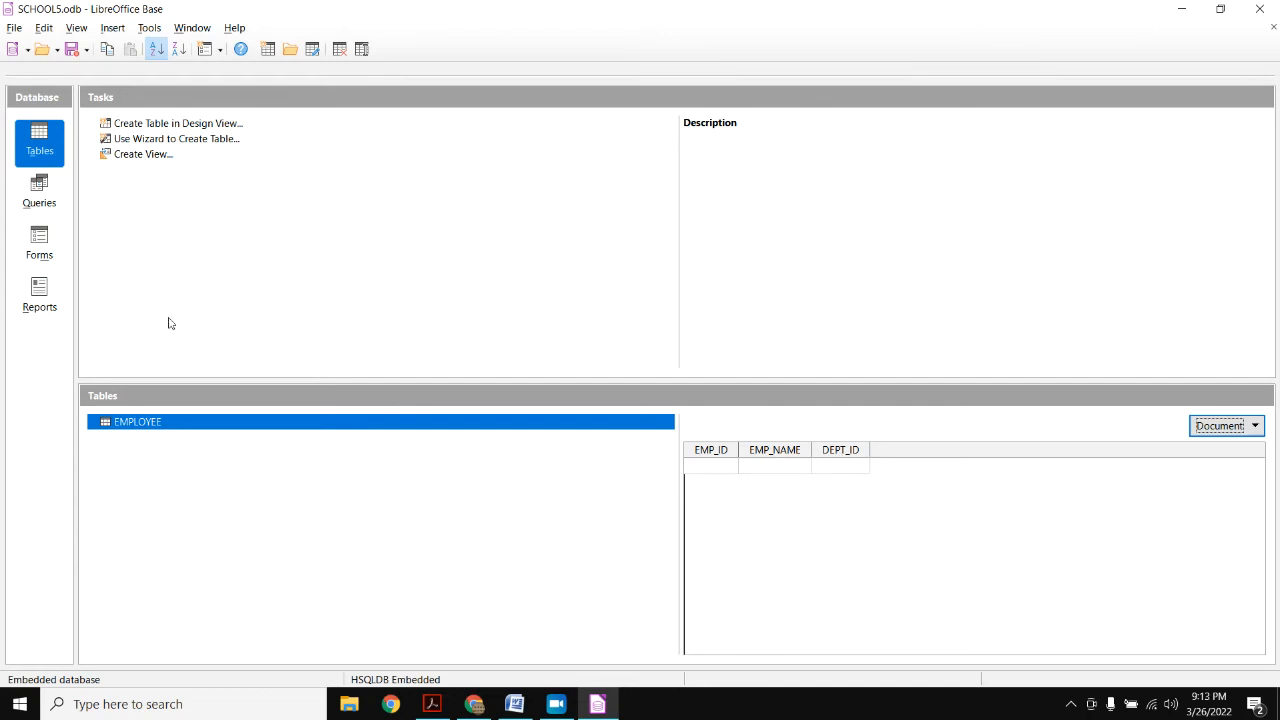
click(186, 126)
- Enter DEPT_ID as Integer, plus DEPT_NAME and LOCATION as Text fields
click(63, 105)
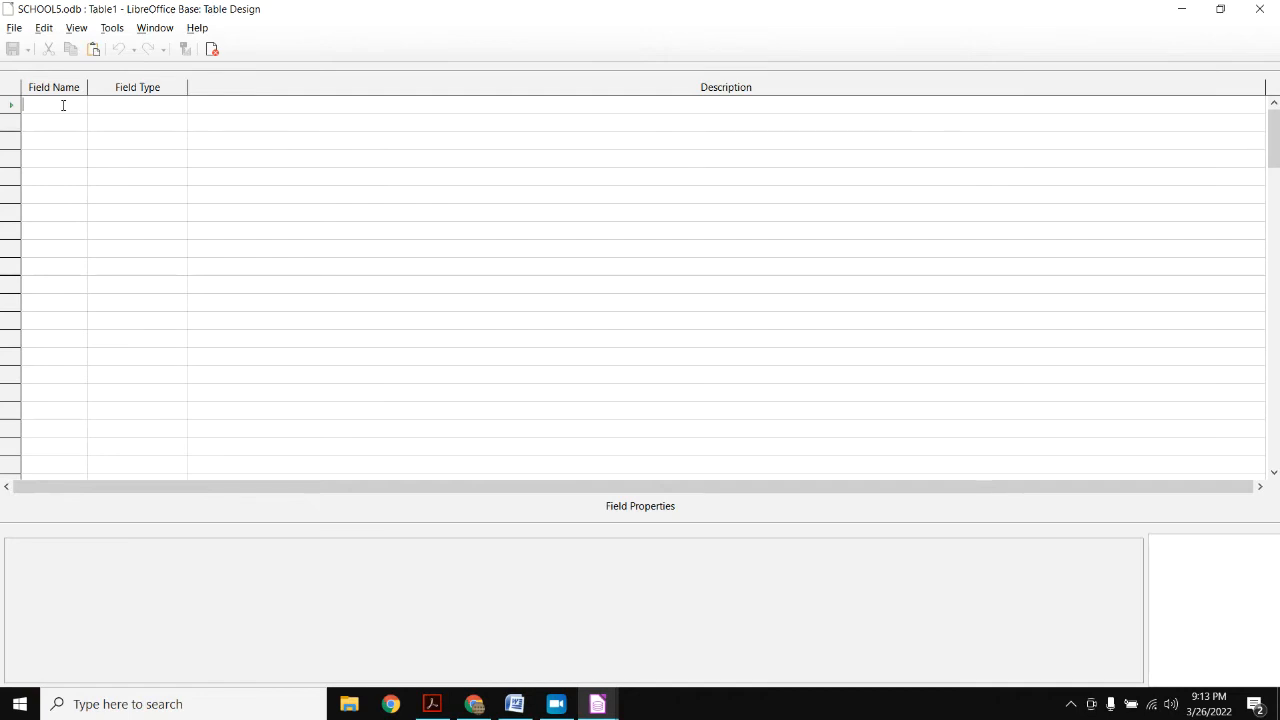
text(DEPT)
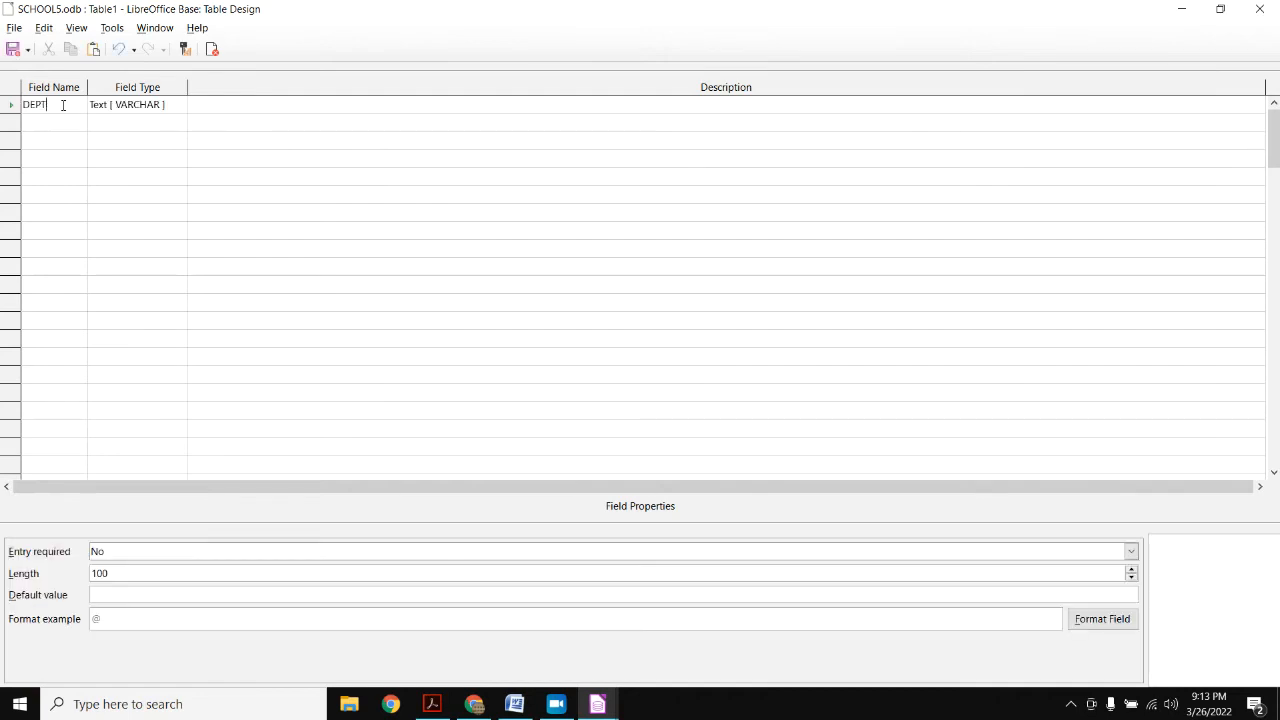
text(_ID)
key(Tab)
key(i)
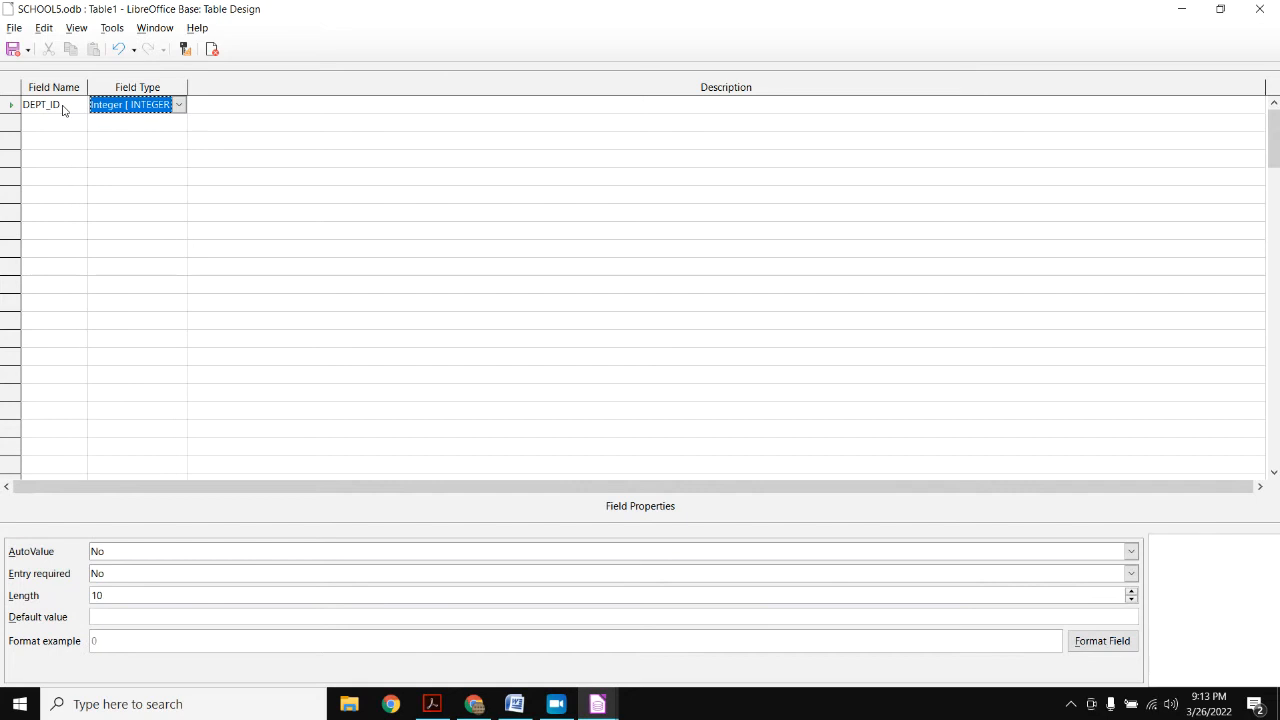
key(Tab)
key(Tab)
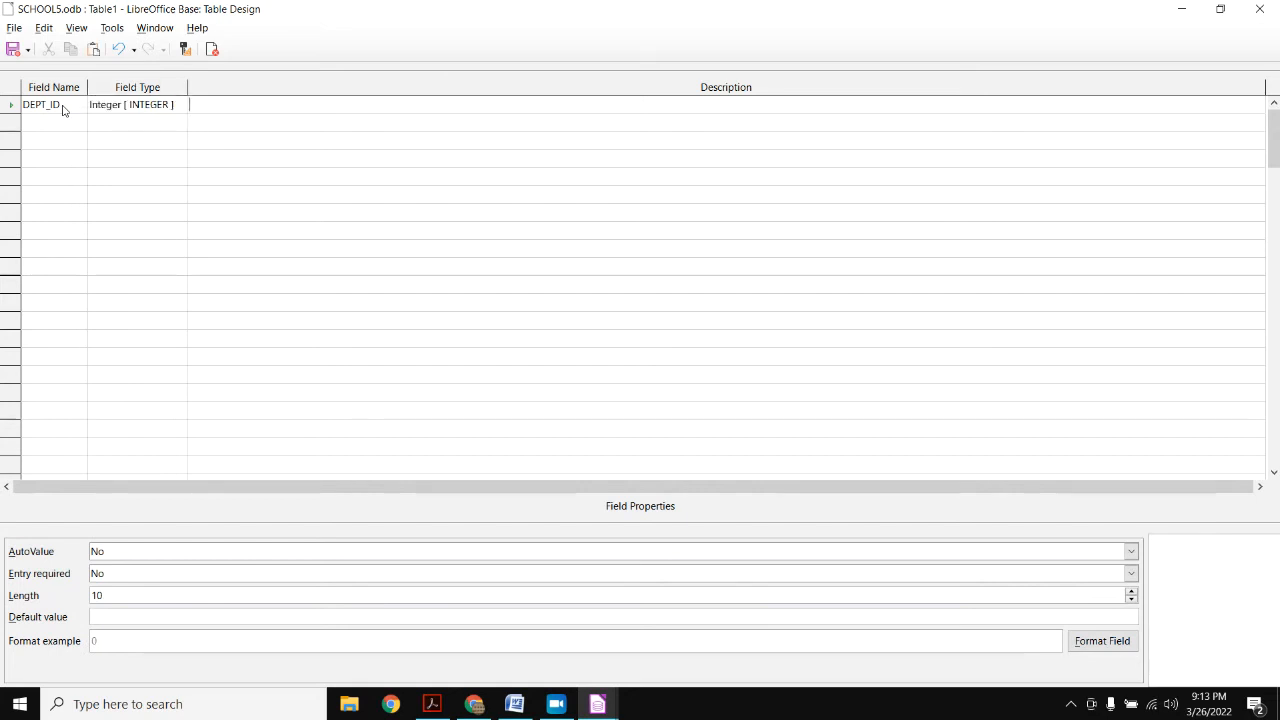
text(DEPT)
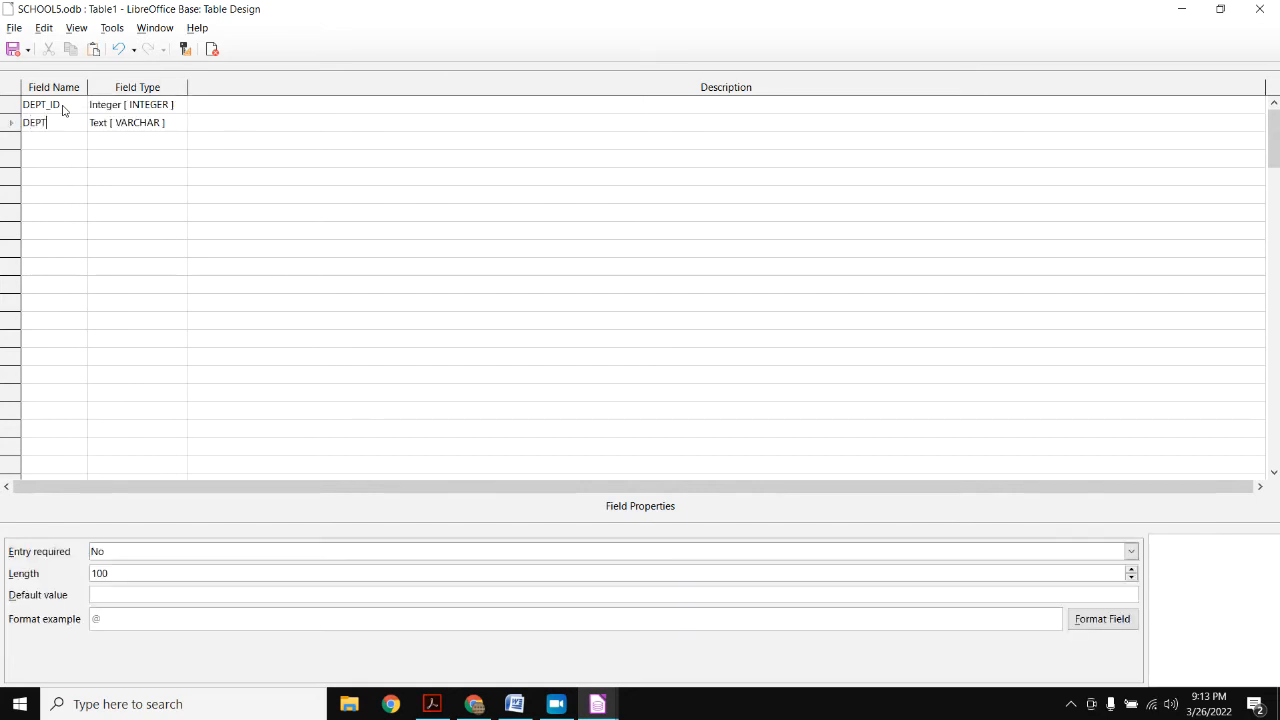
text(_NAM)
key(Tab)
key(Tab)
key(Tab)
text(LOCATION)
key(Tab)
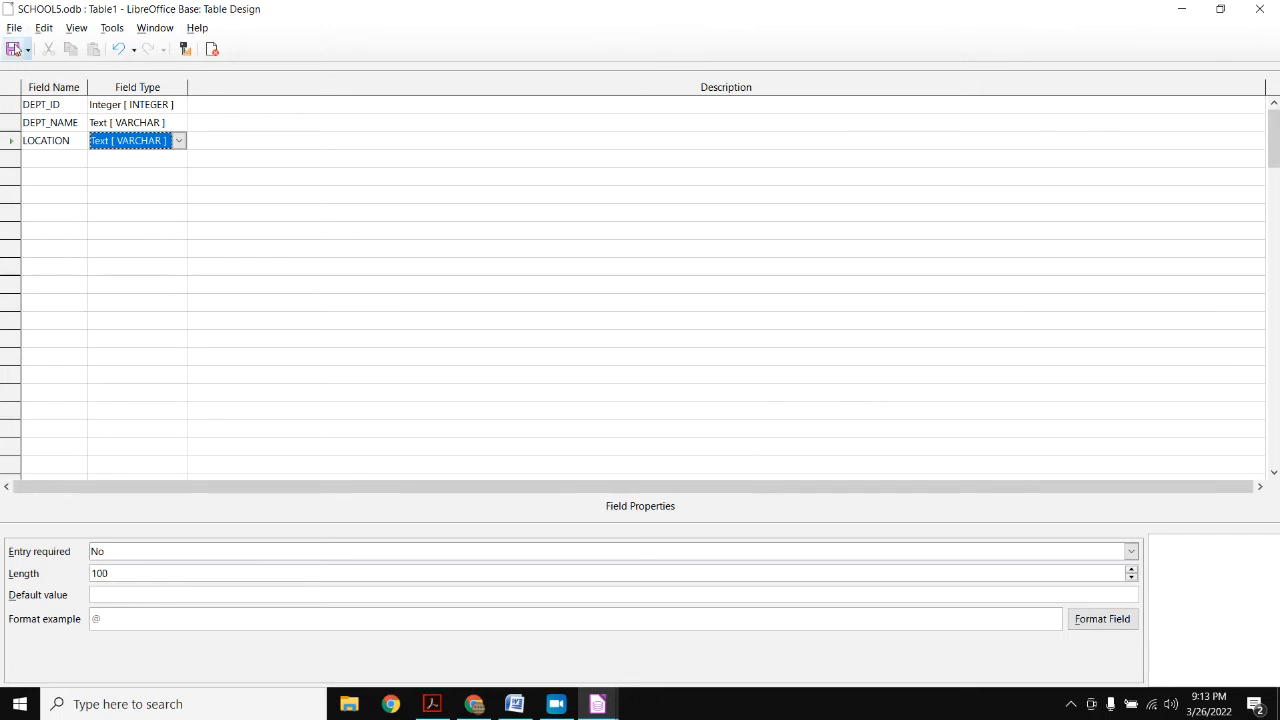
- Start saving the table as DEPARTMENT, then cancel the save dialog
click(13, 48)
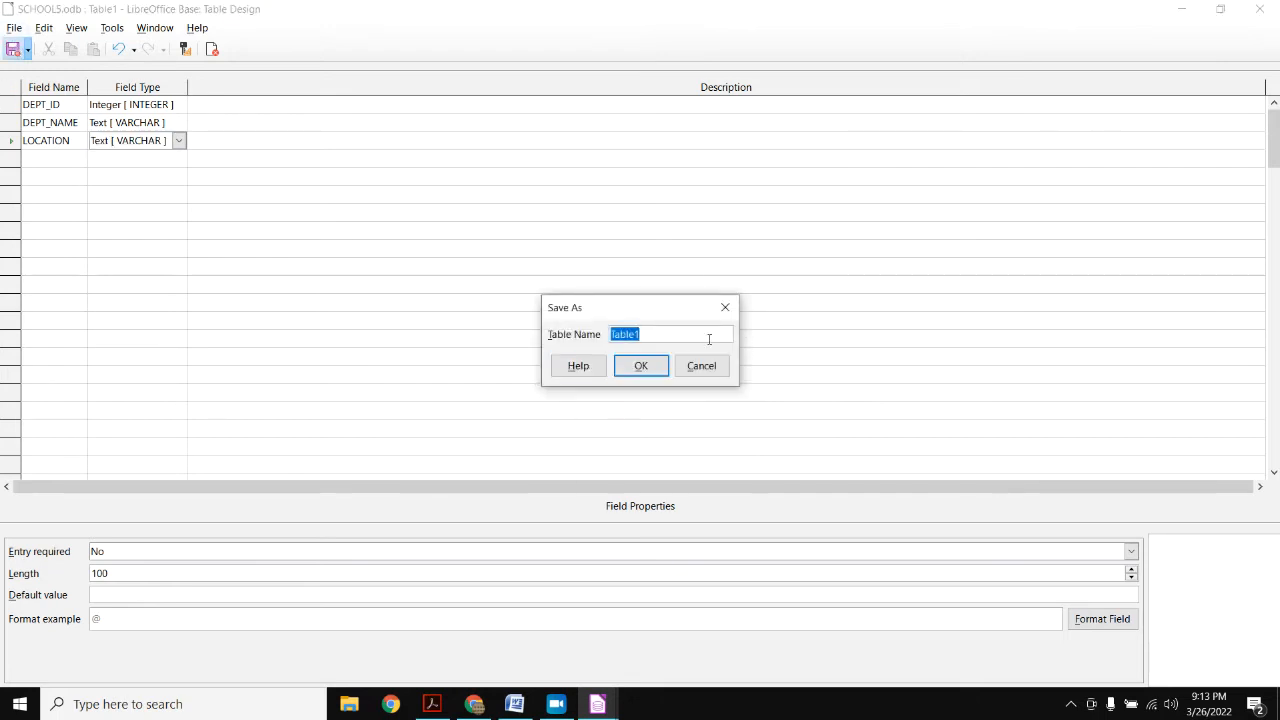
text(DEPARTMENT)
click(697, 368)
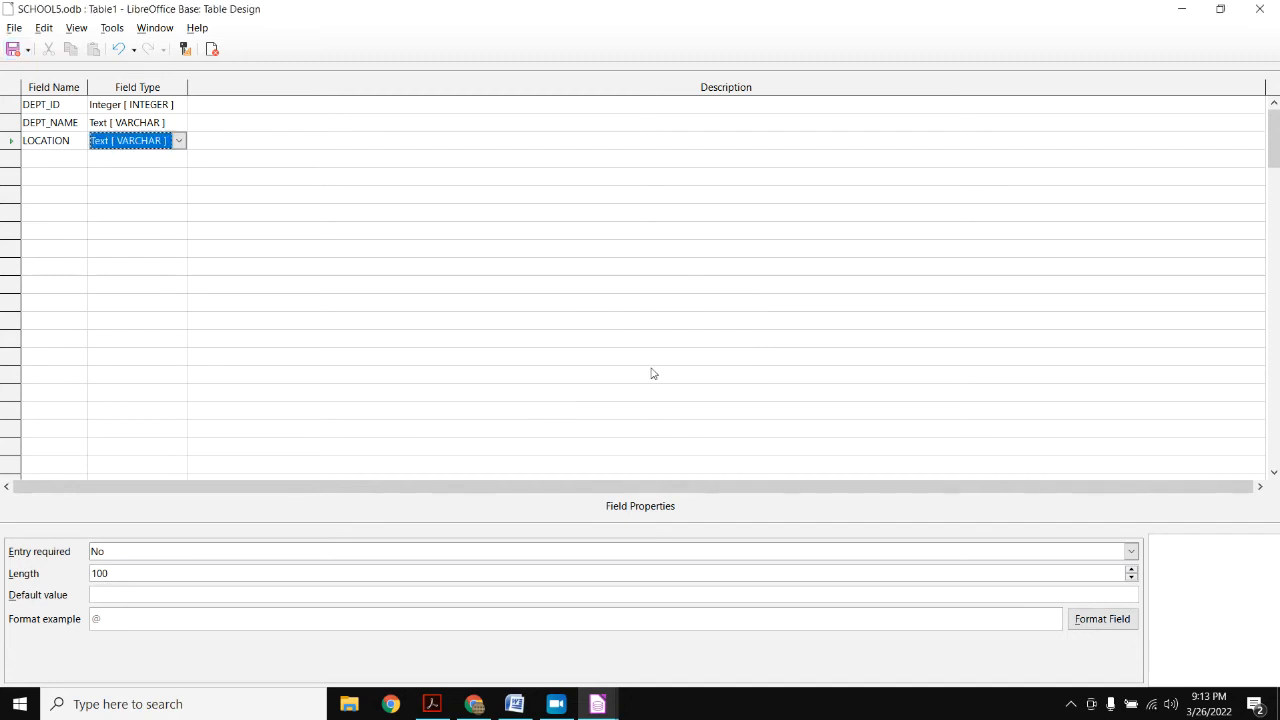
- Make DEPT_ID the primary key, save the table as DEPARTMENT, and close its design
right_click(15, 106)
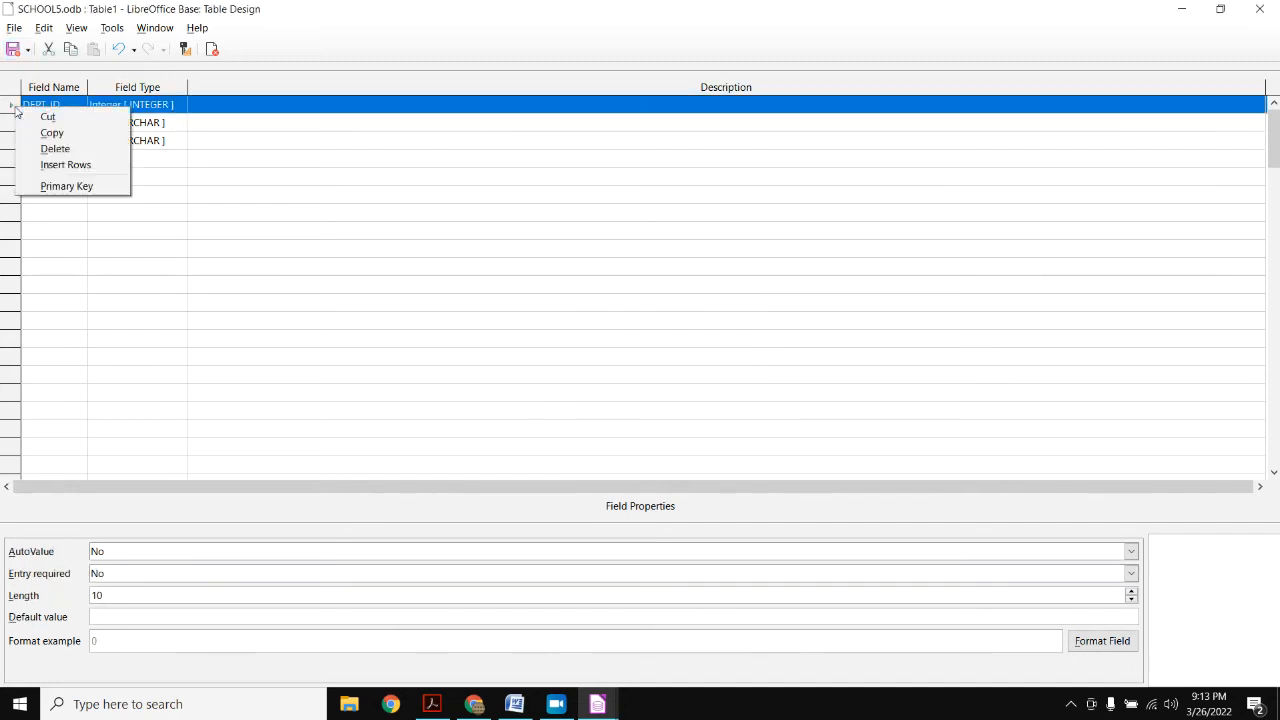
click(60, 186)
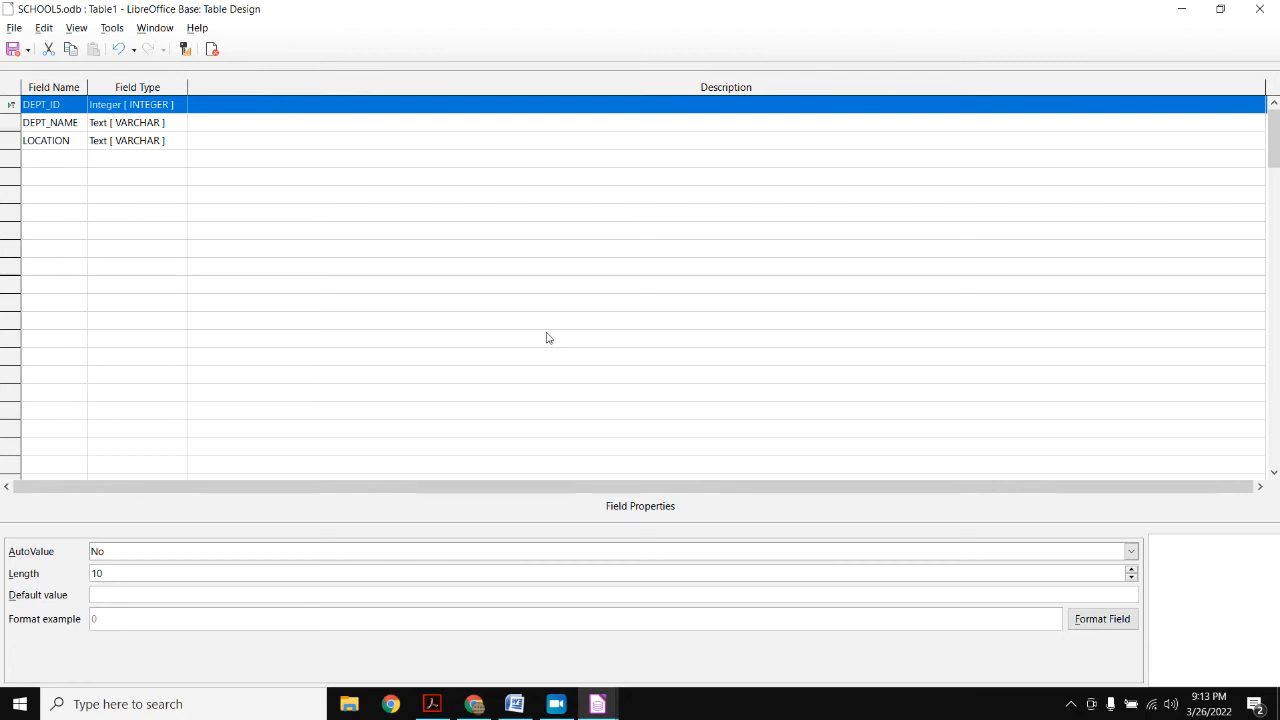
key(ctrl+s)
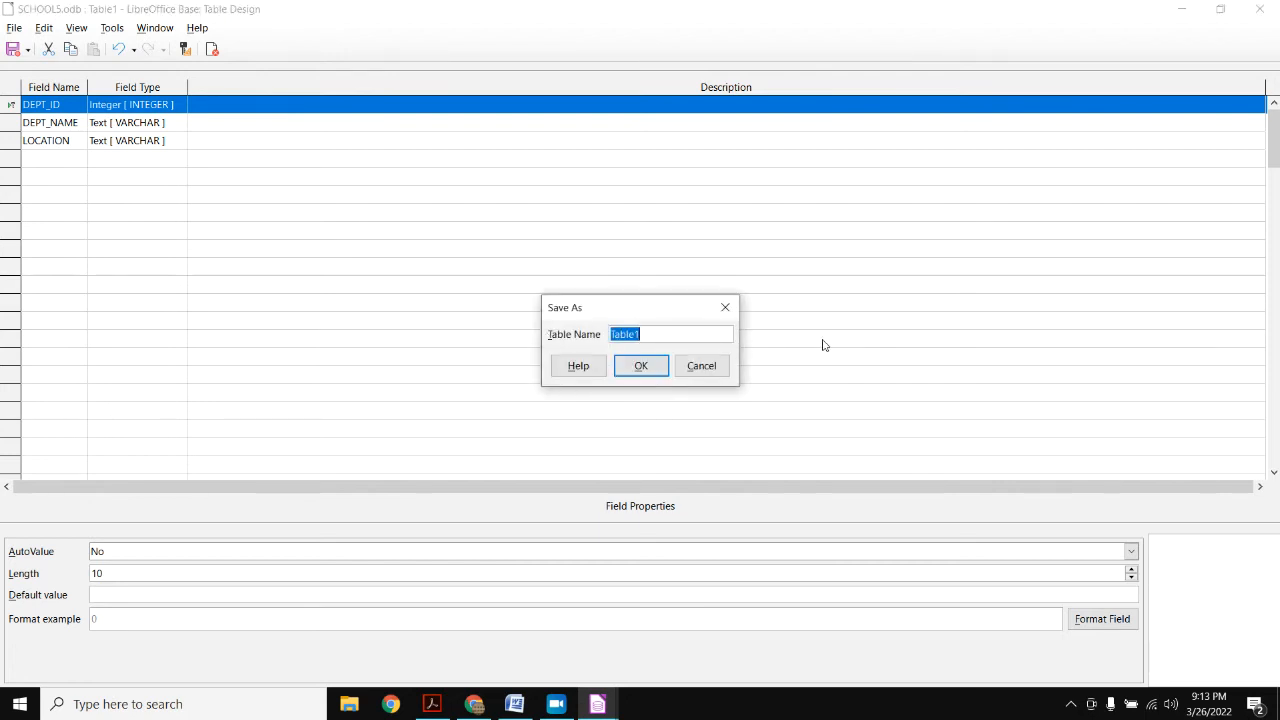
text(DEPARTMENT)
click(641, 366)
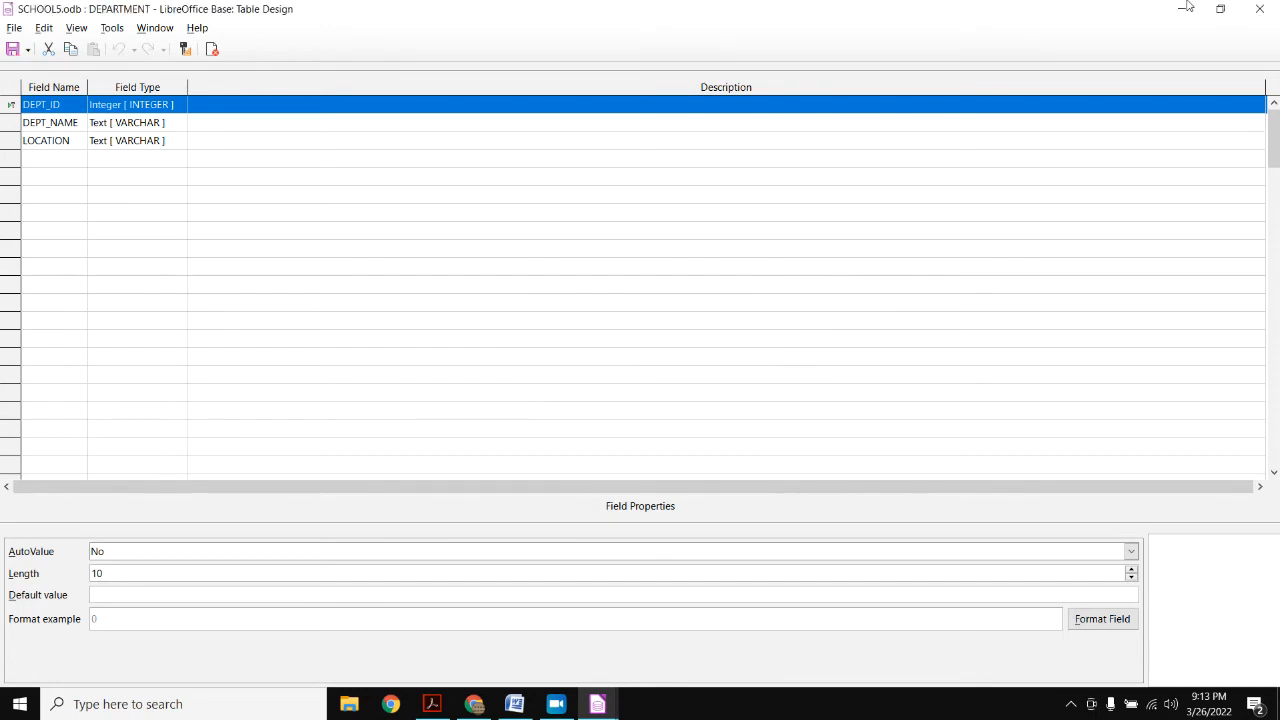
click(1260, 9)
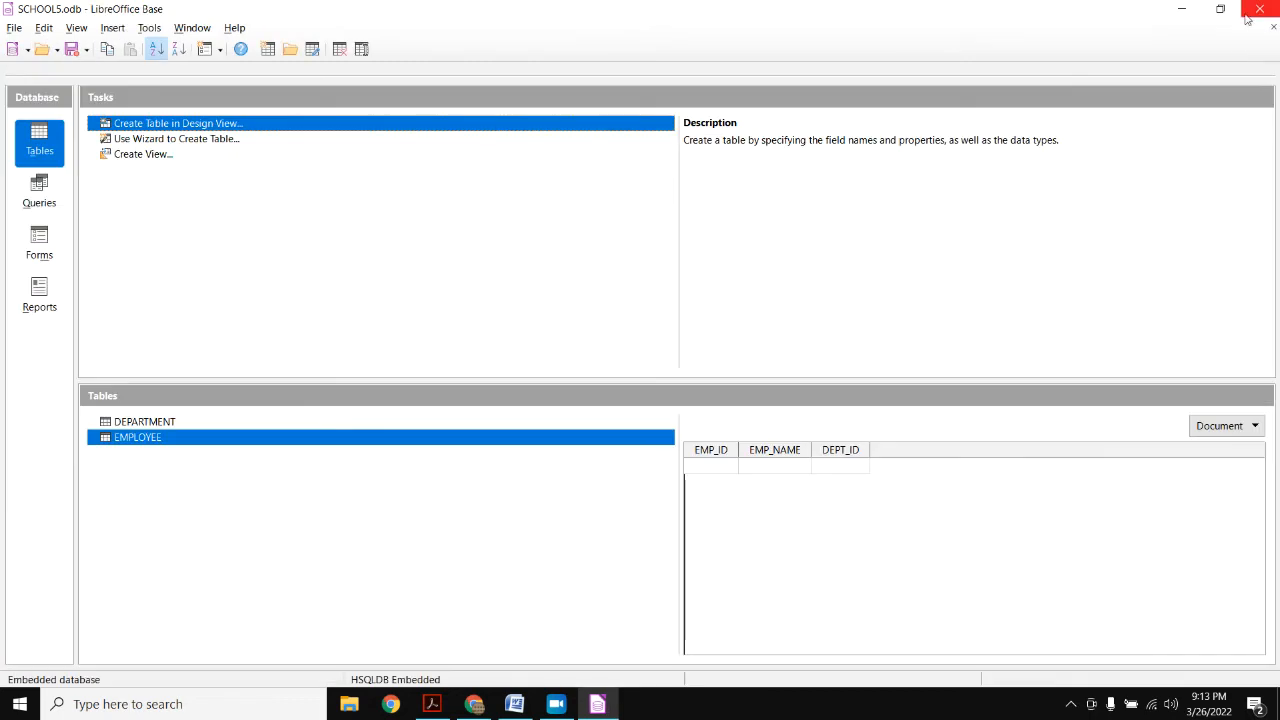
- Select DEPARTMENT in the Tables list to preview its DEPT_ID, DEPT_NAME and LOCATION columns
click(161, 424)
click(162, 437)
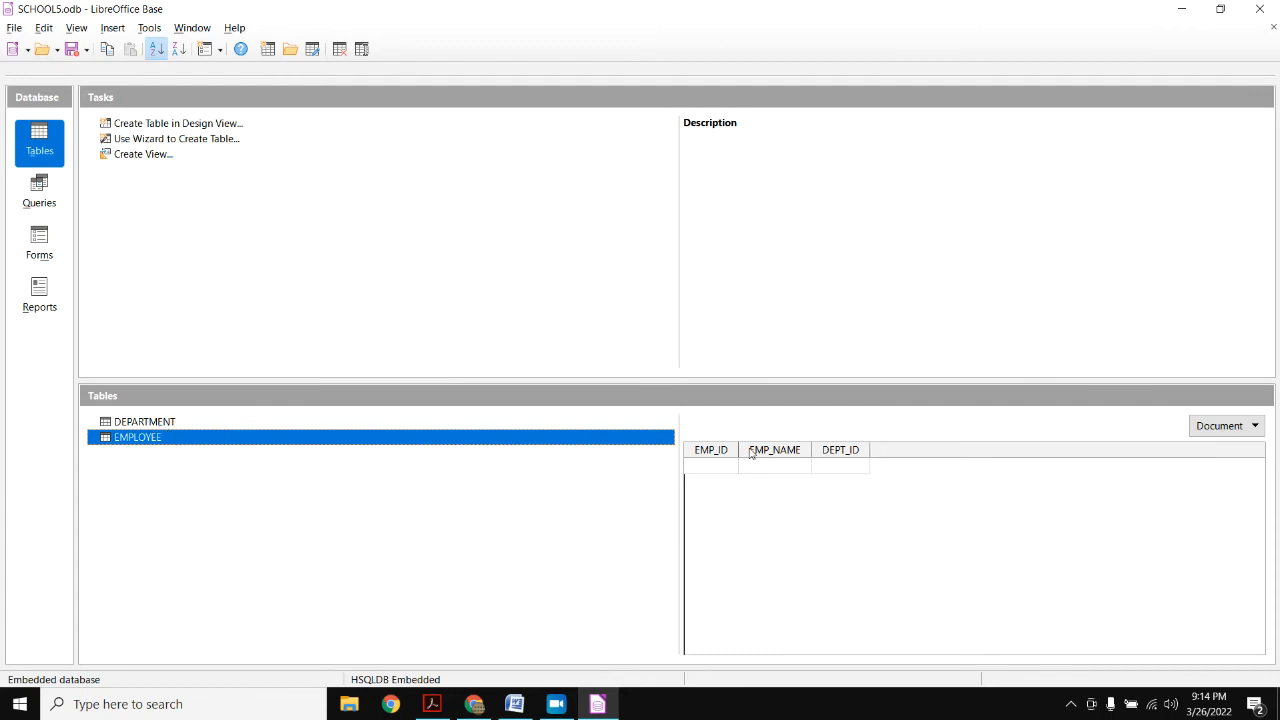
click(162, 424)
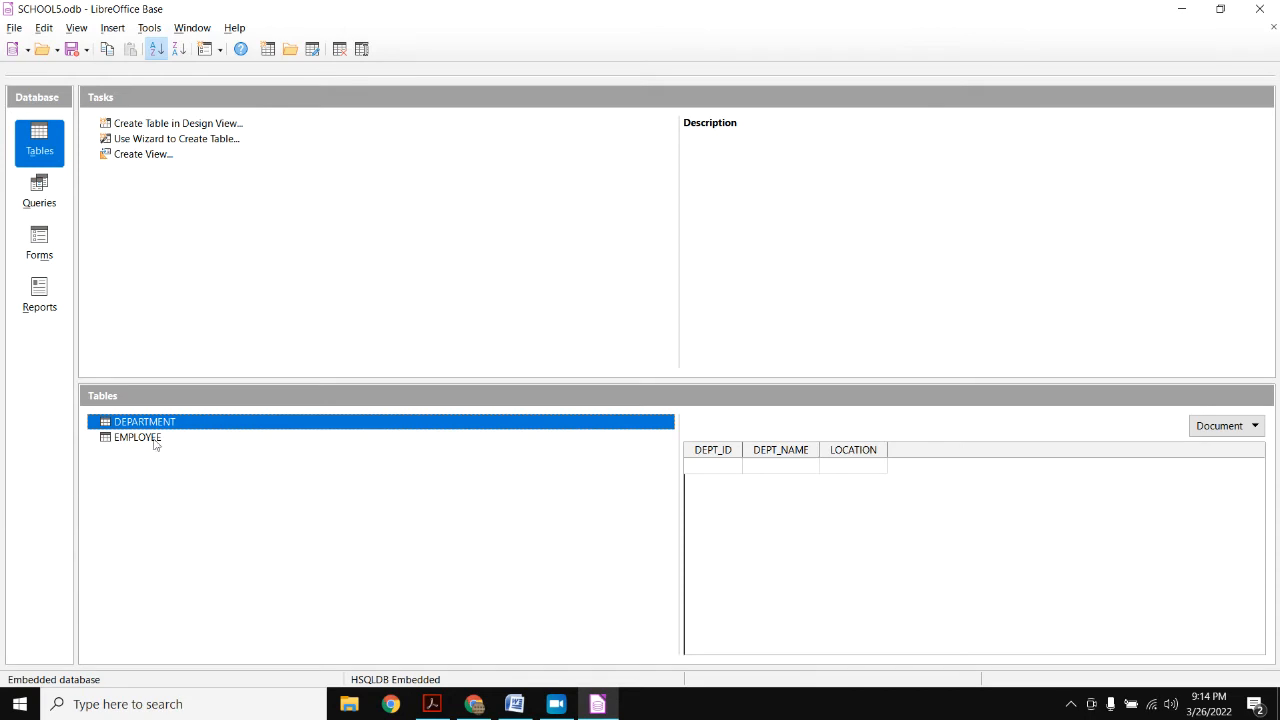
click(149, 28)
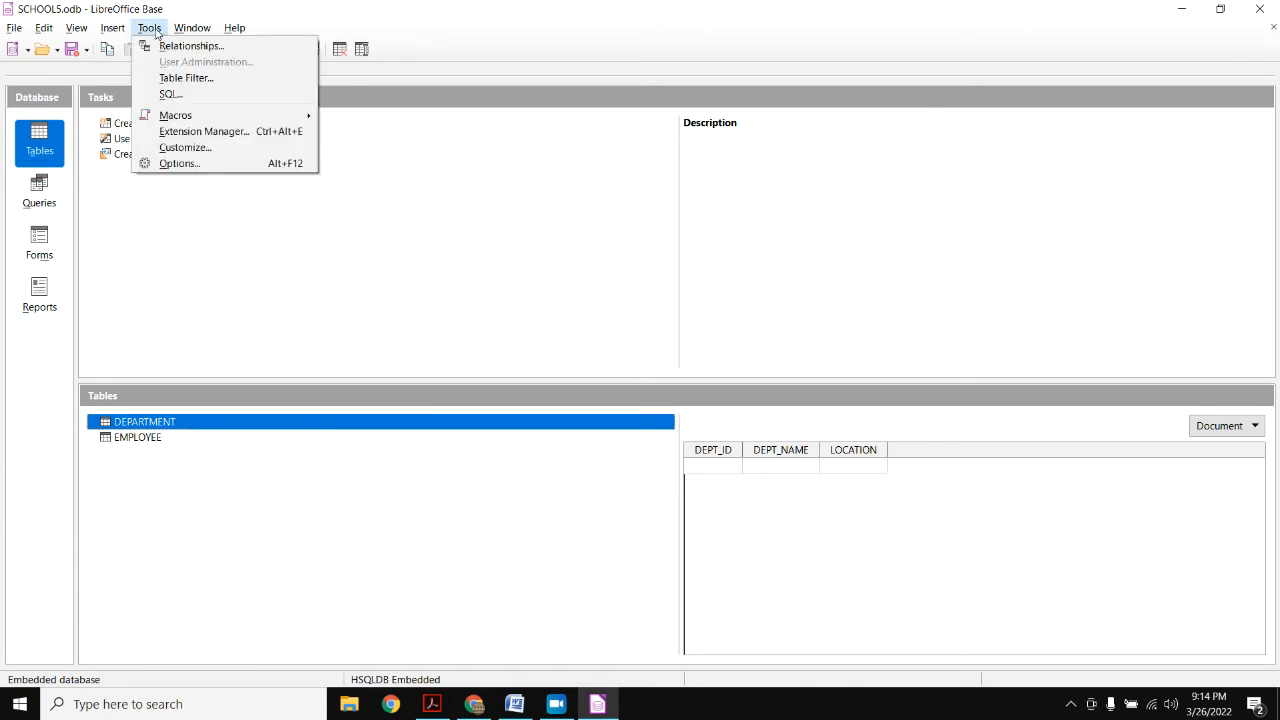
- Add DEPARTMENT and EMPLOYEE to Relation Design and place EMPLOYEE to the right of DEPARTMENT
click(172, 51)
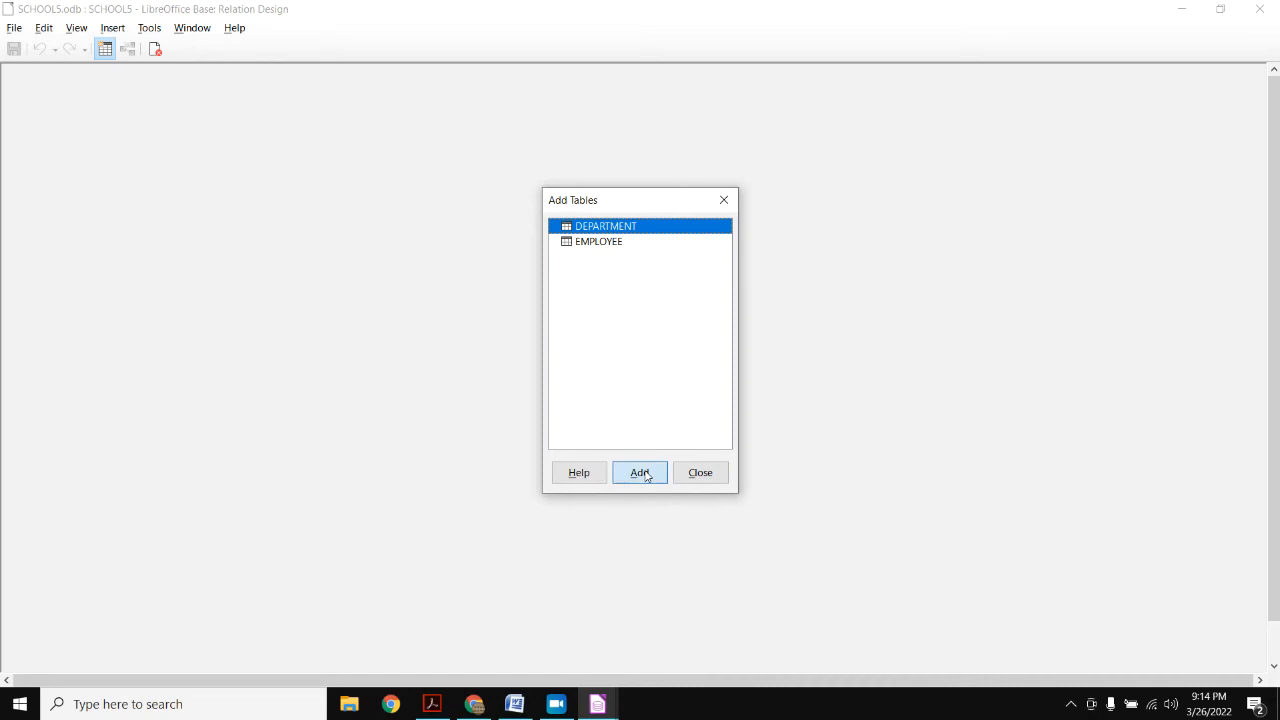
click(648, 472)
click(590, 245)
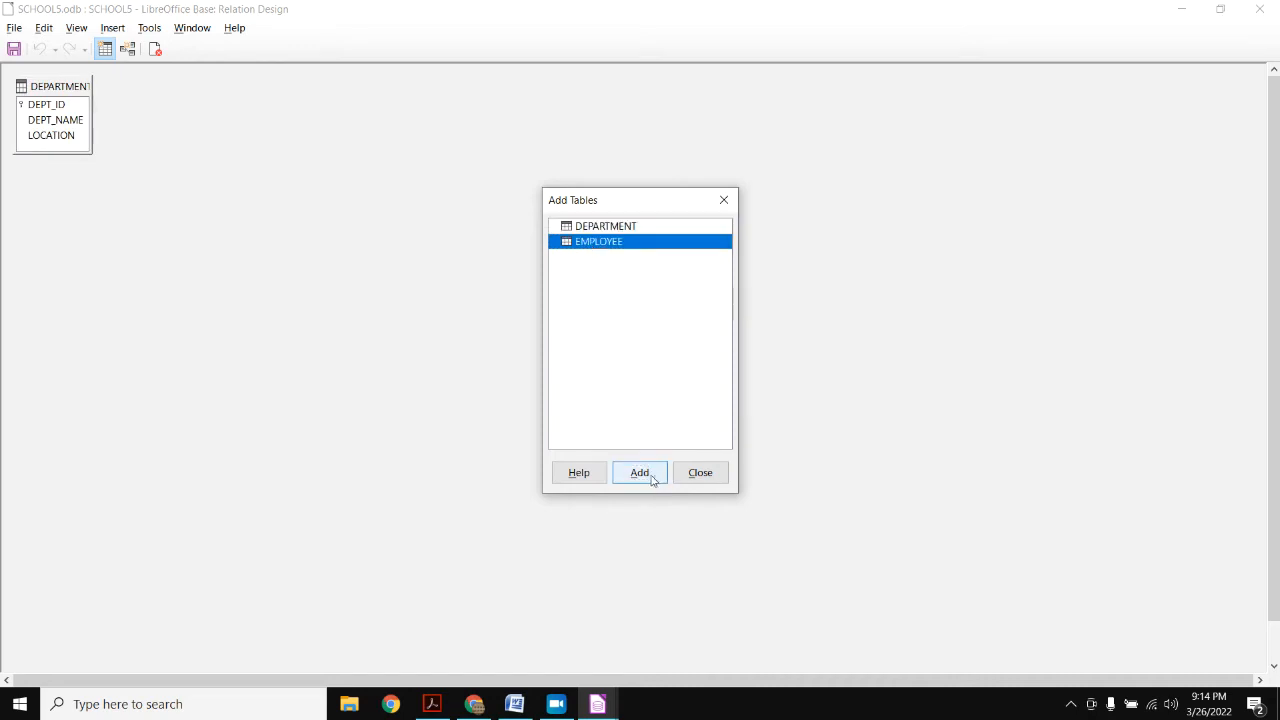
click(652, 478)
click(696, 478)
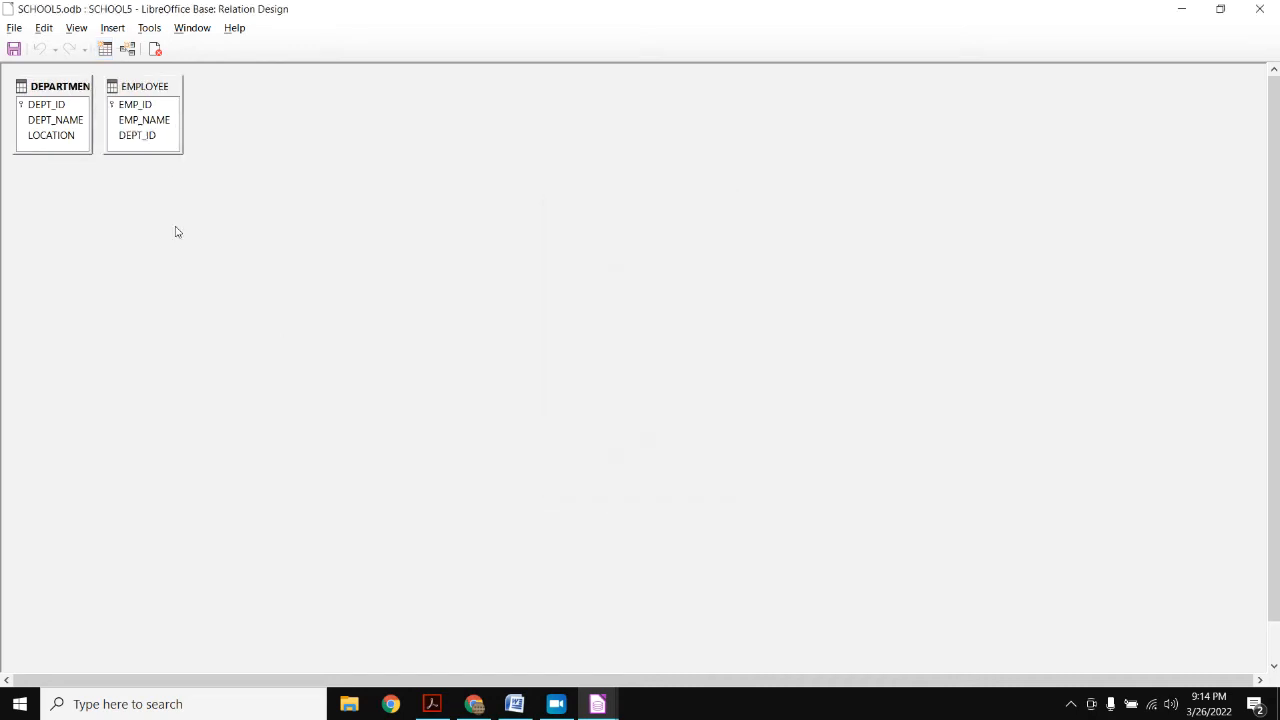
drag(135, 99, 417, 116)
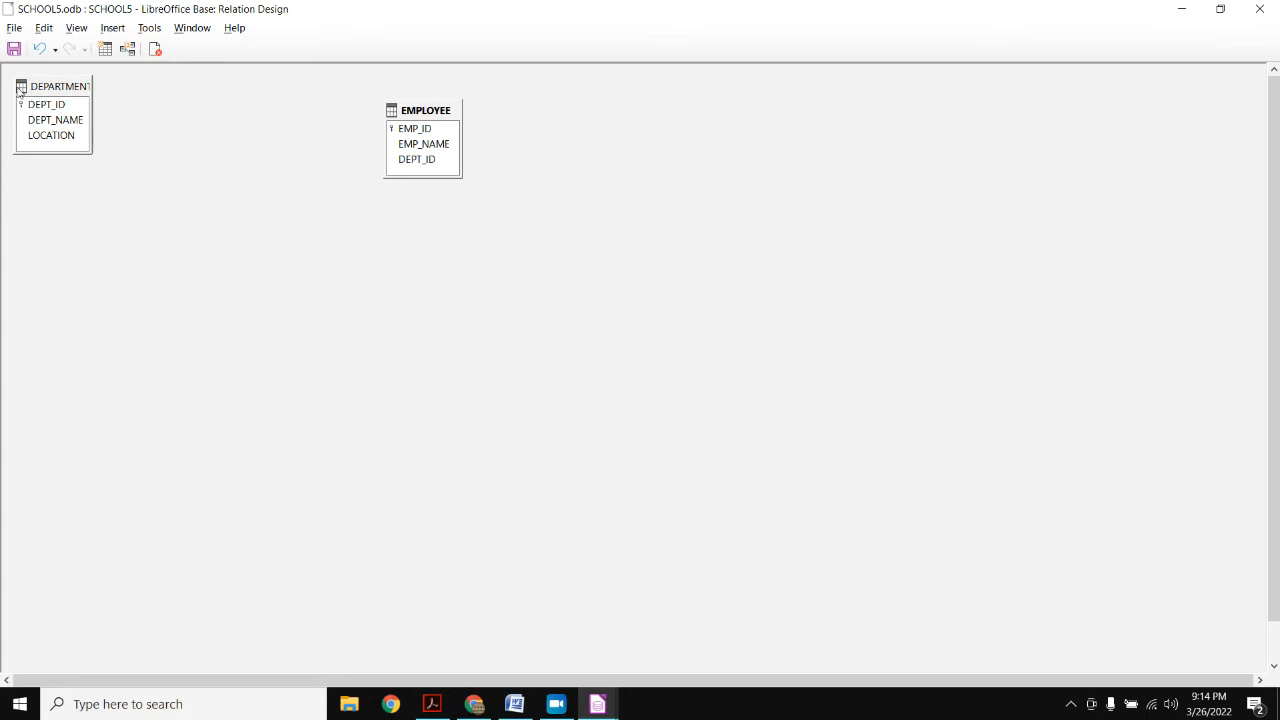
- Define a new DEPARTMENT–EMPLOYEE relation linking DEPT_ID in both tables
click(127, 52)
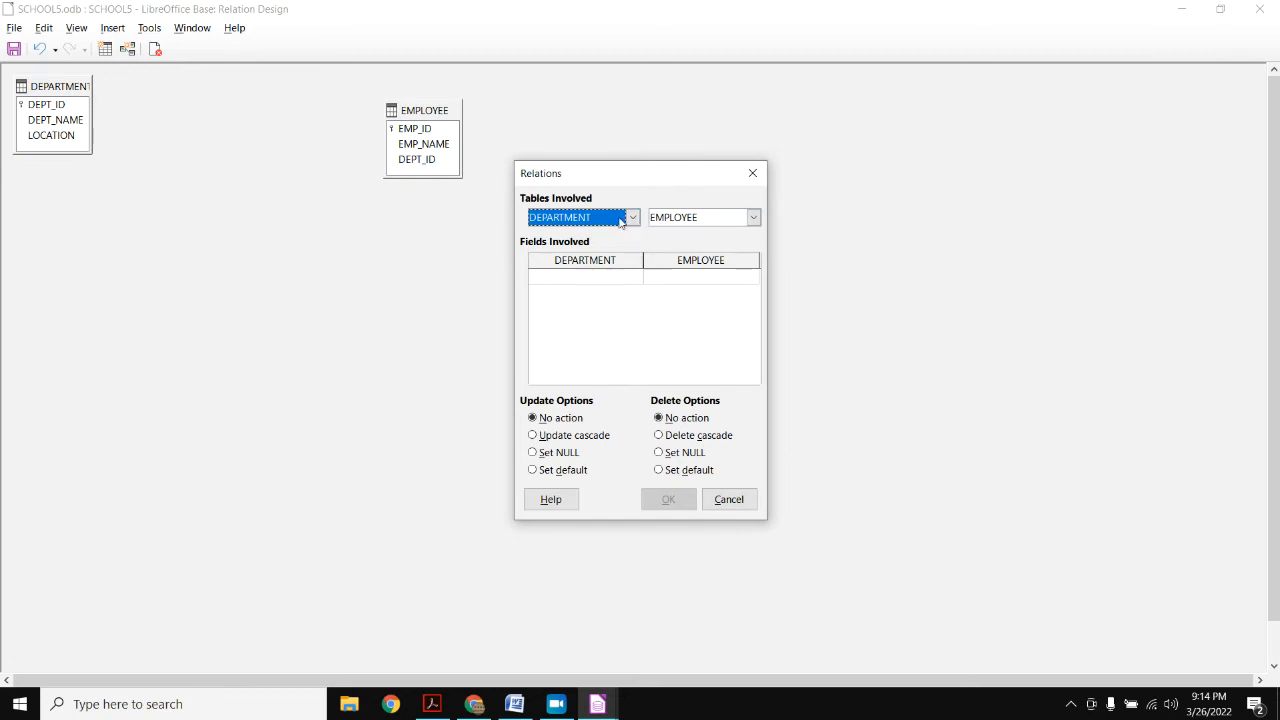
click(723, 220)
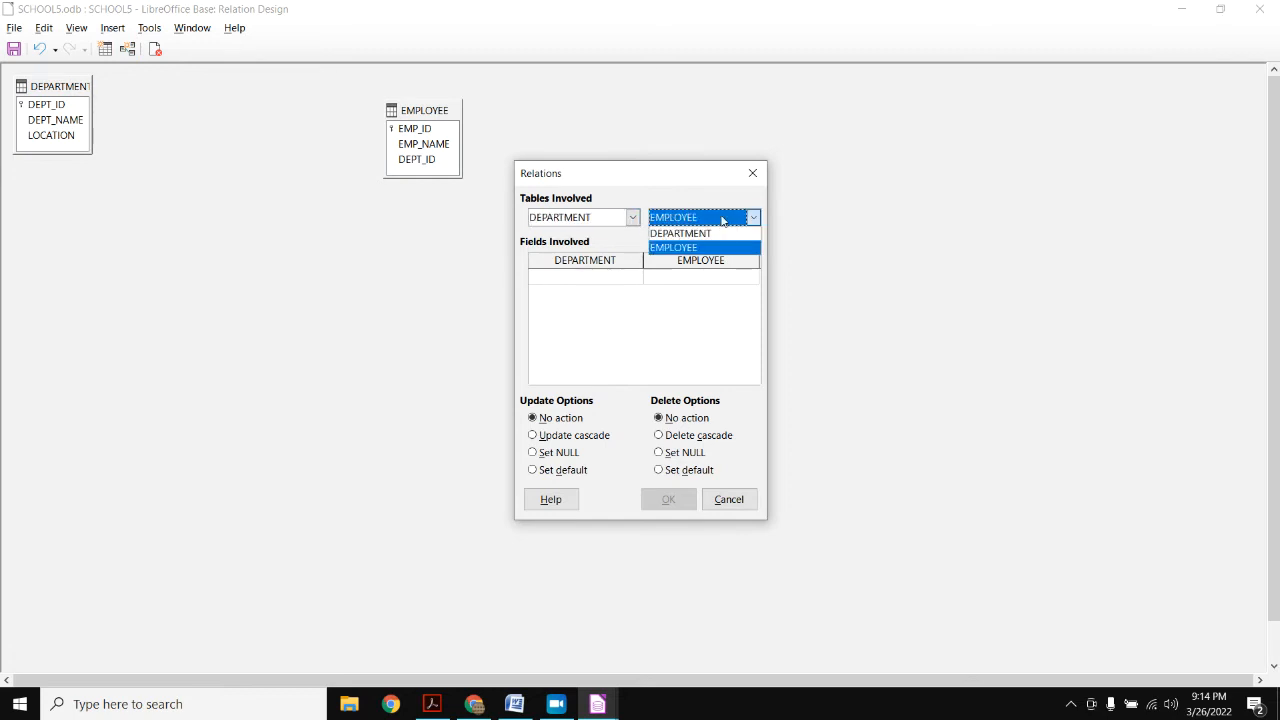
click(563, 221)
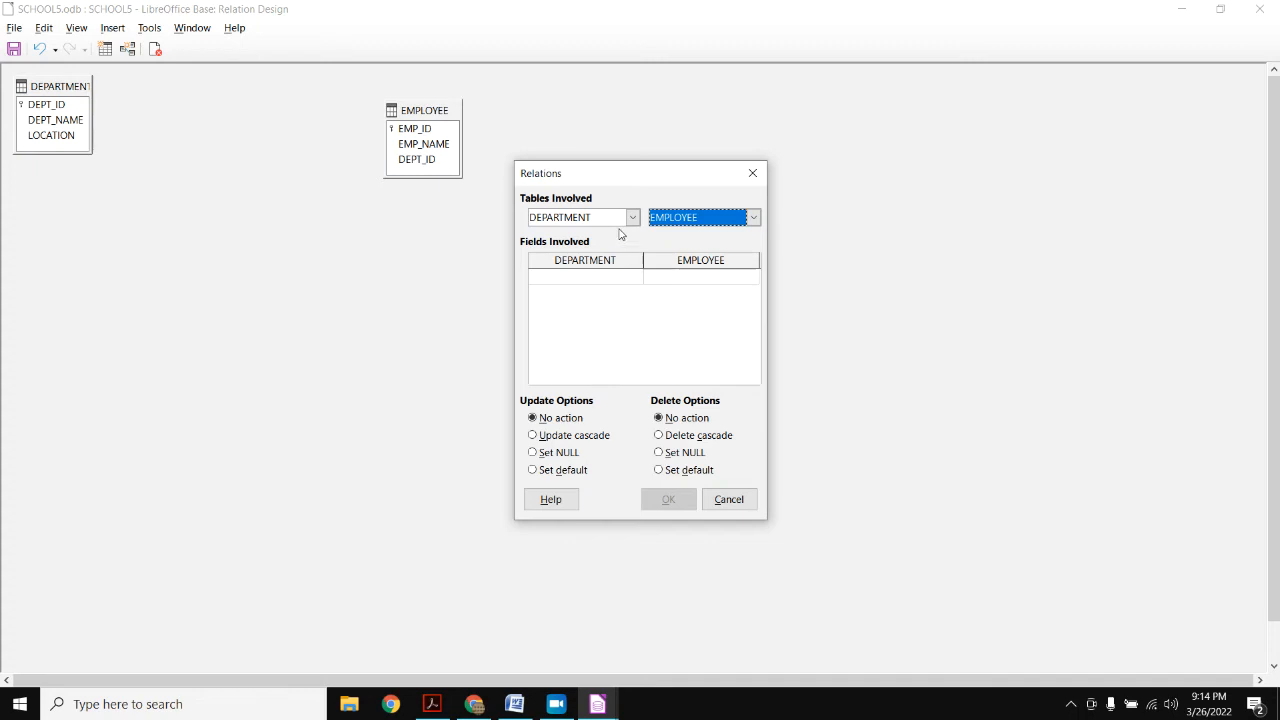
click(598, 278)
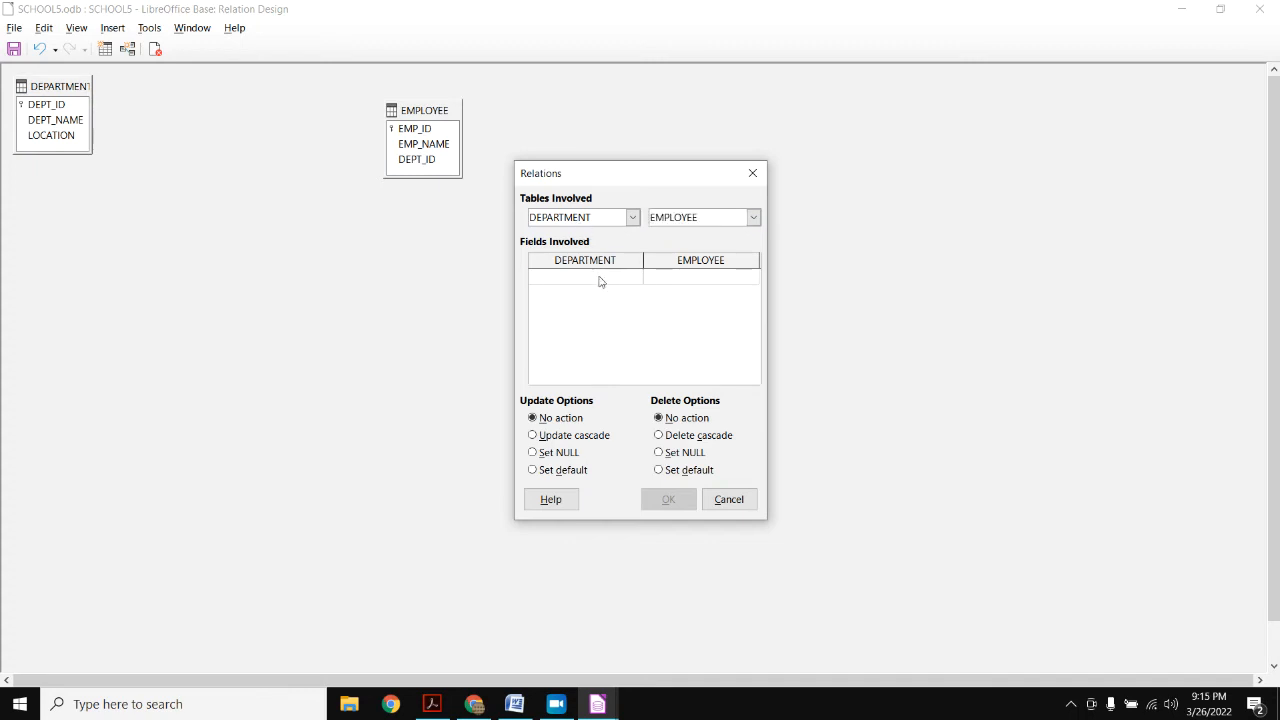
click(605, 278)
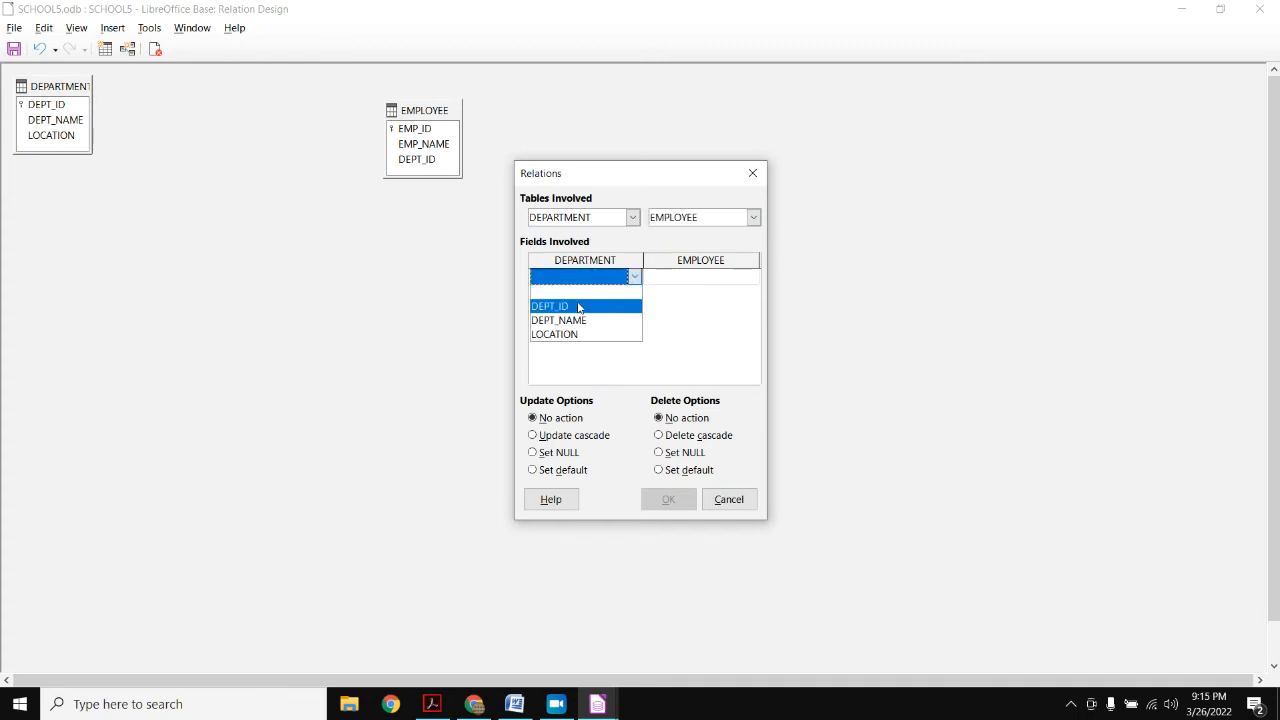
click(578, 306)
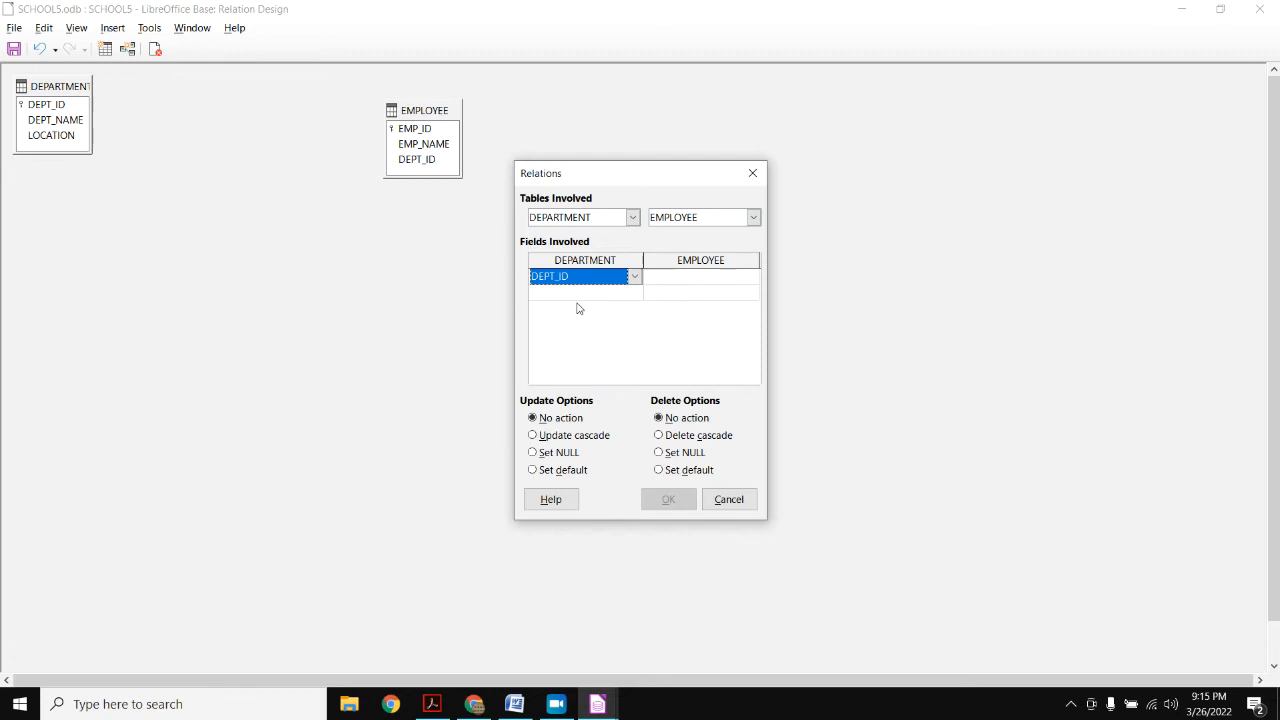
click(717, 277)
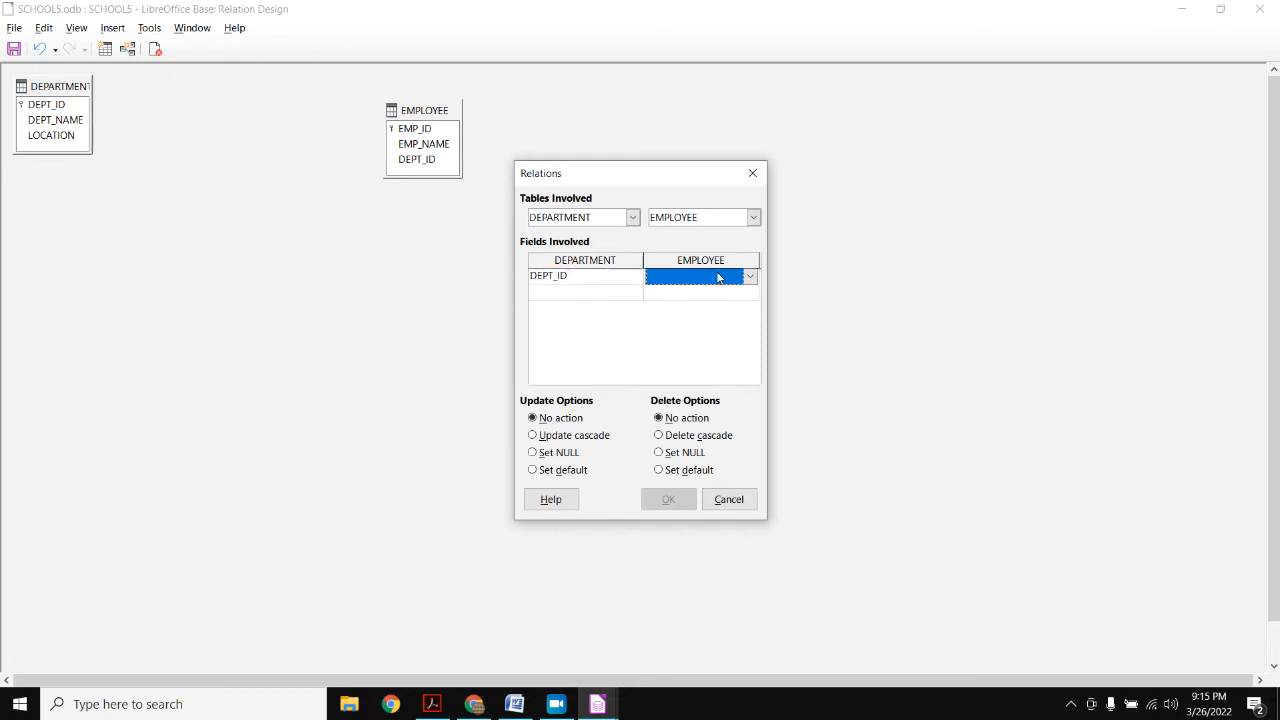
click(741, 279)
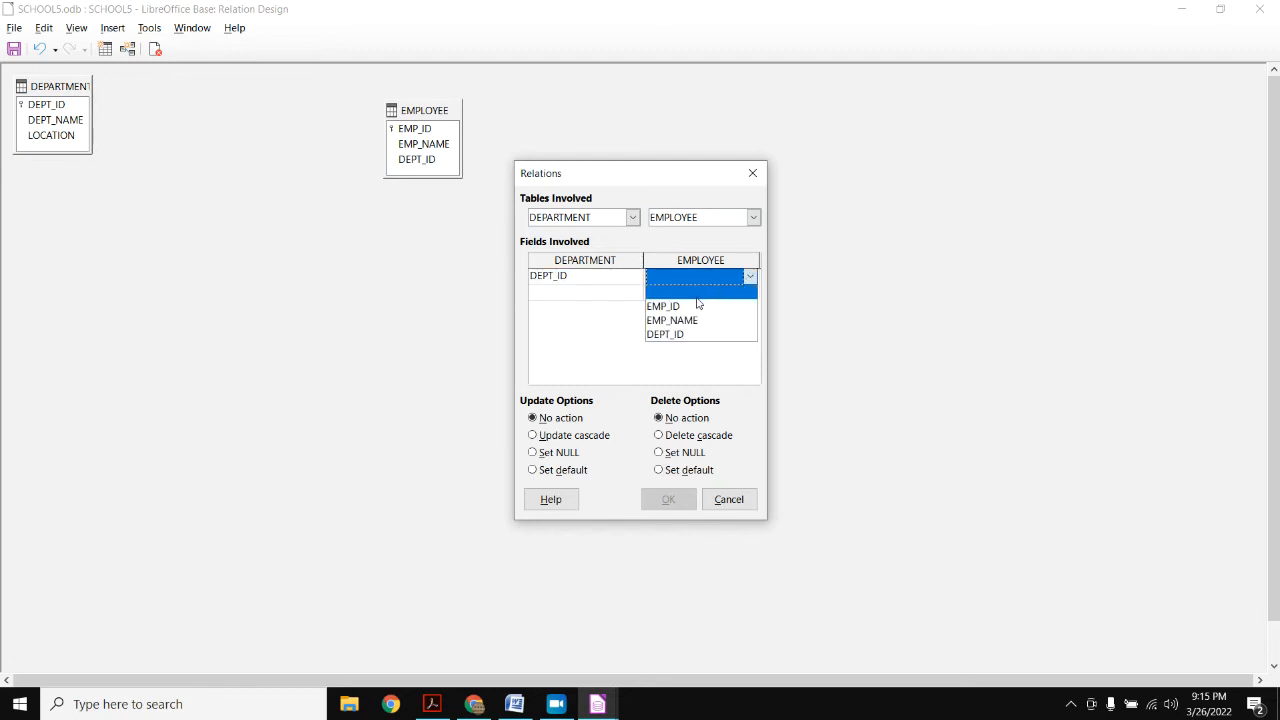
click(687, 335)
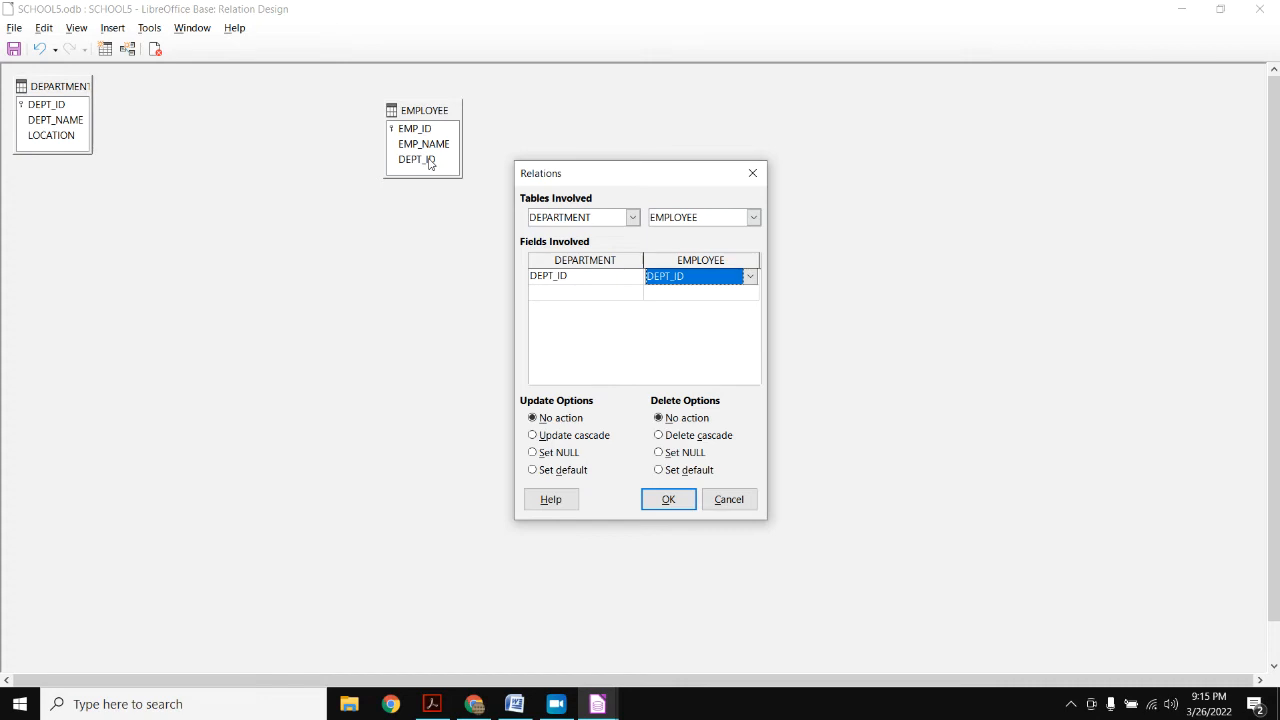
- Set the DEPT_ID relation to Update cascade and Delete cascade, and confirm it
click(533, 436)
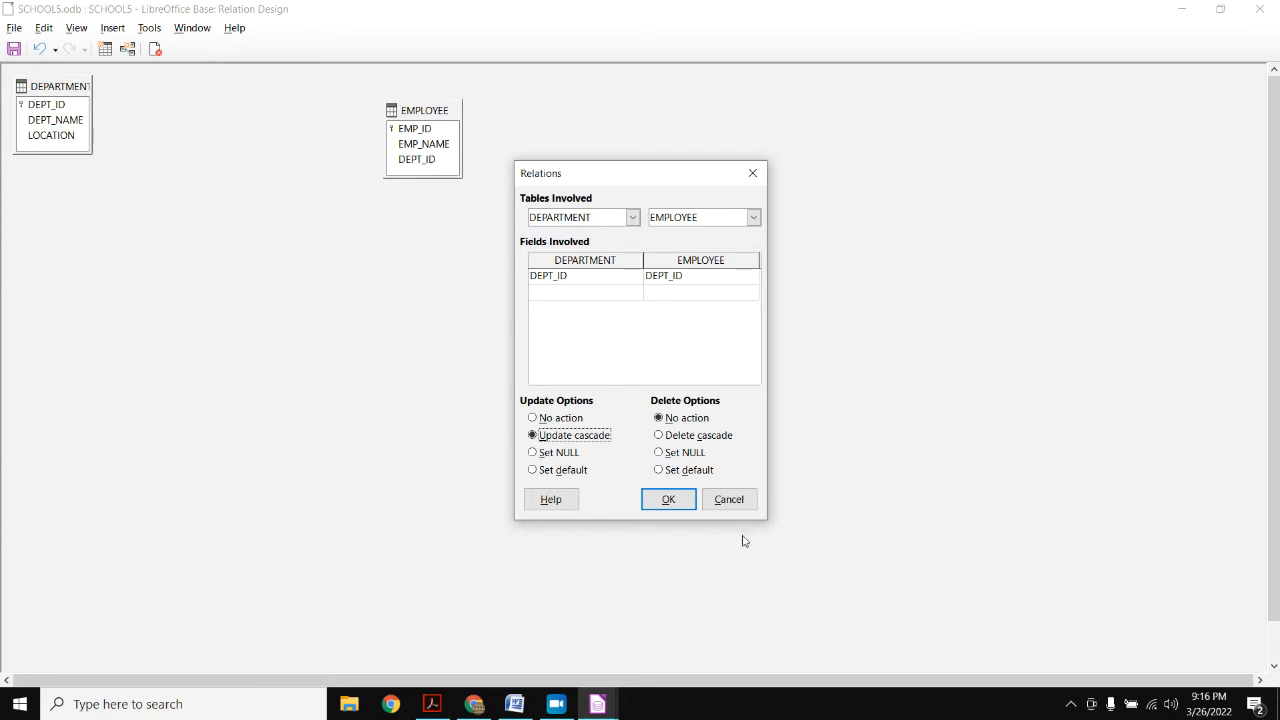
click(660, 440)
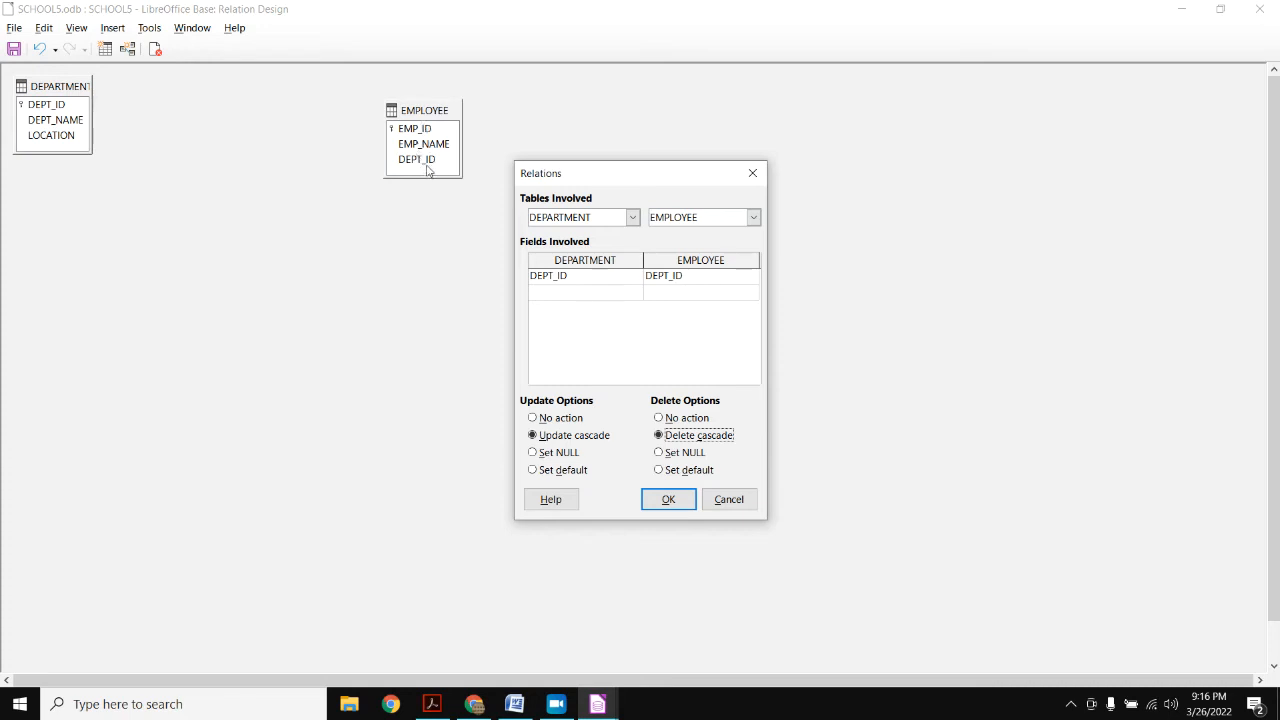
click(669, 499)
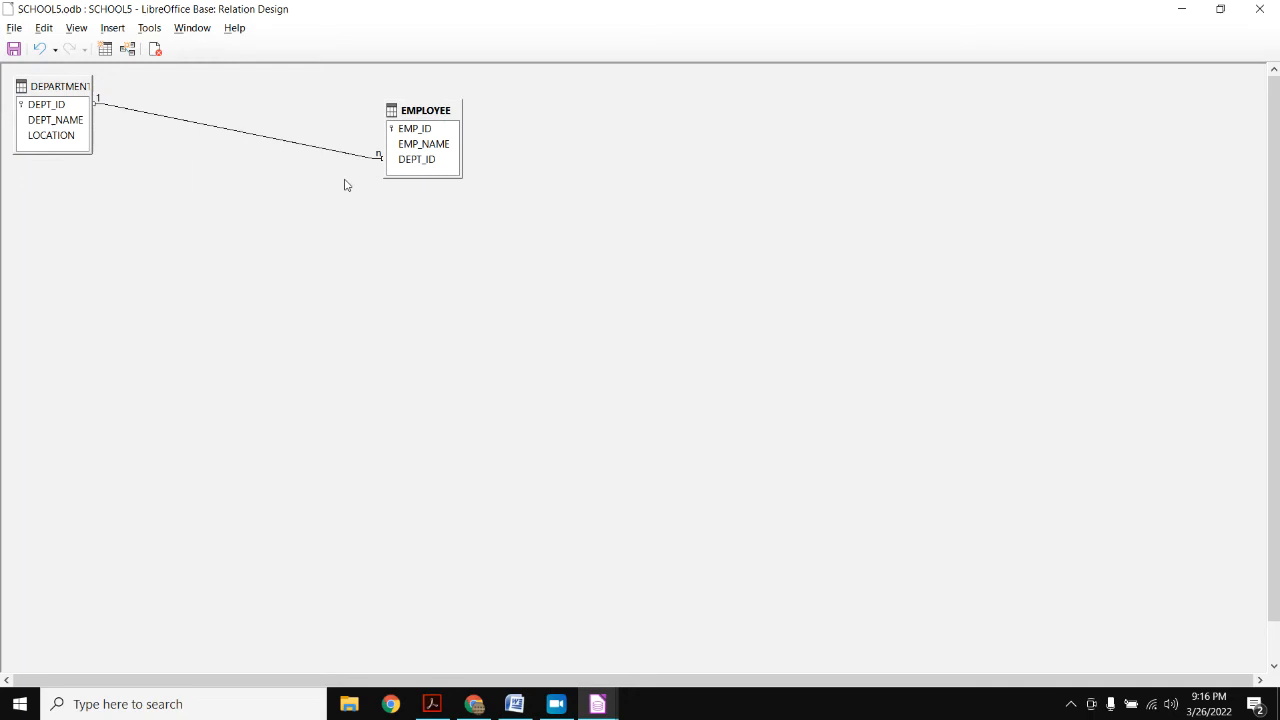
- Save the DEPARTMENT–EMPLOYEE relation layout and close the Relation Design window
click(51, 107)
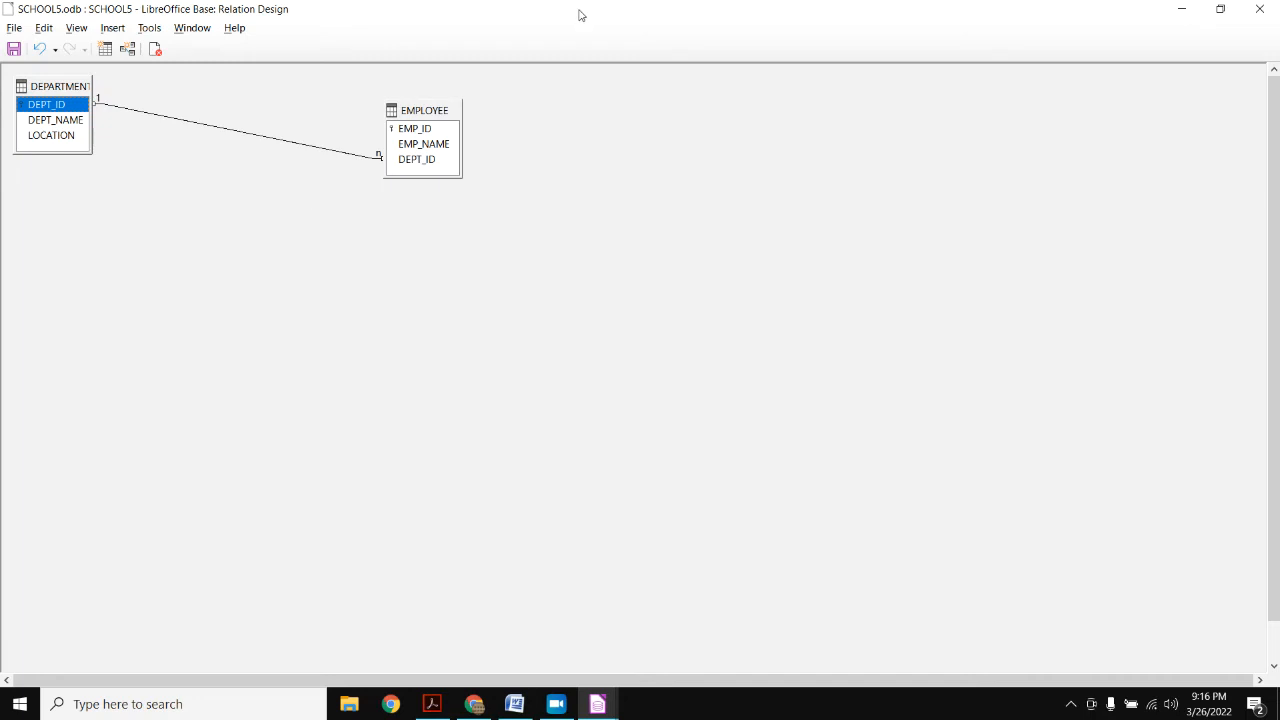
click(423, 166)
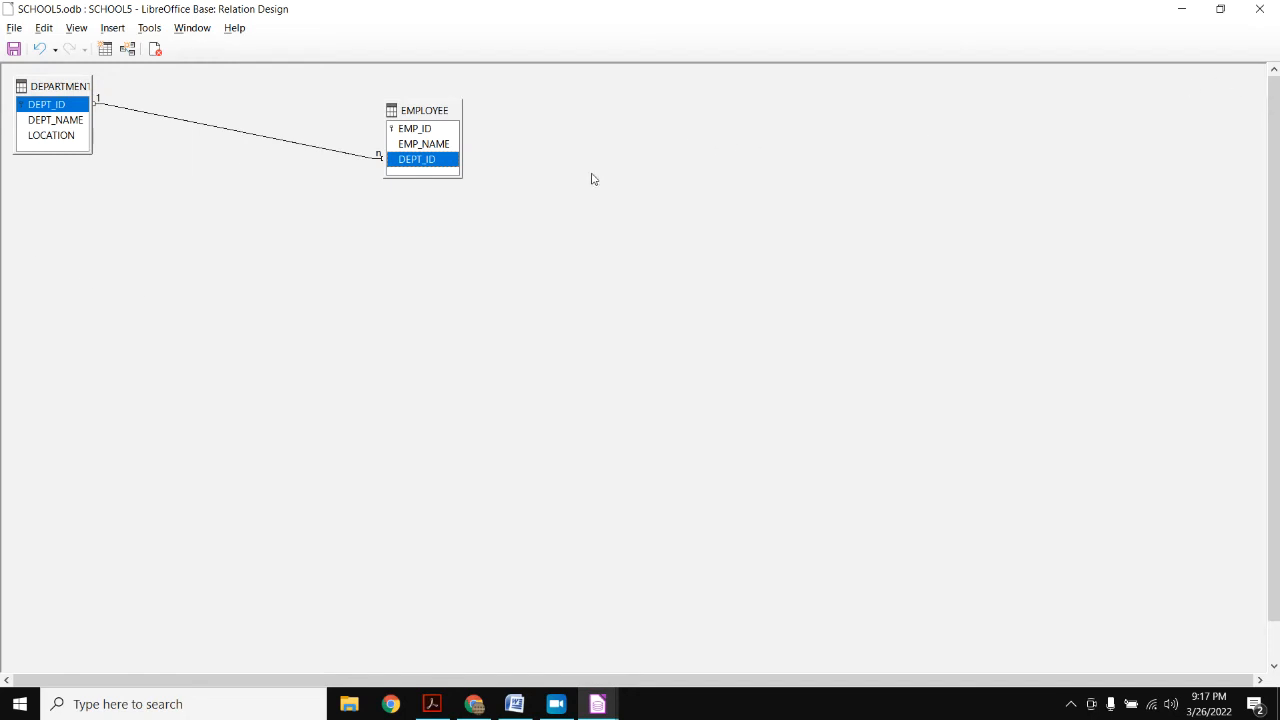
click(14, 48)
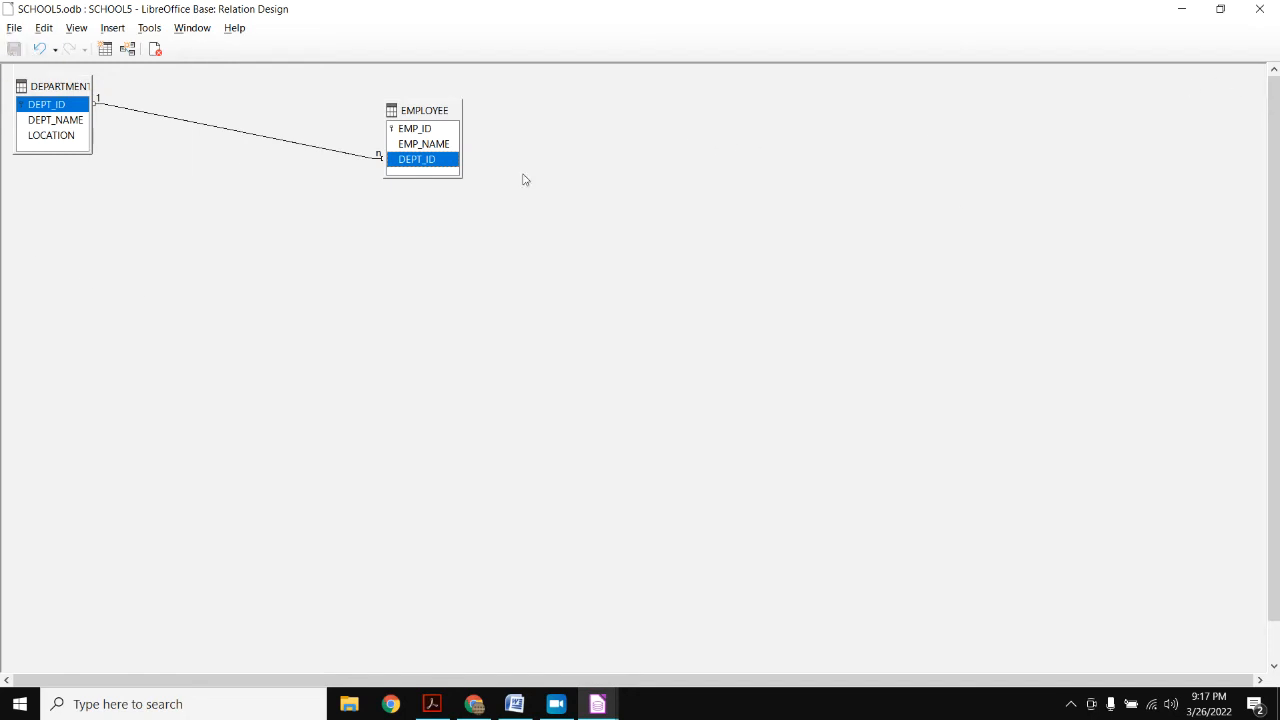
click(1260, 7)
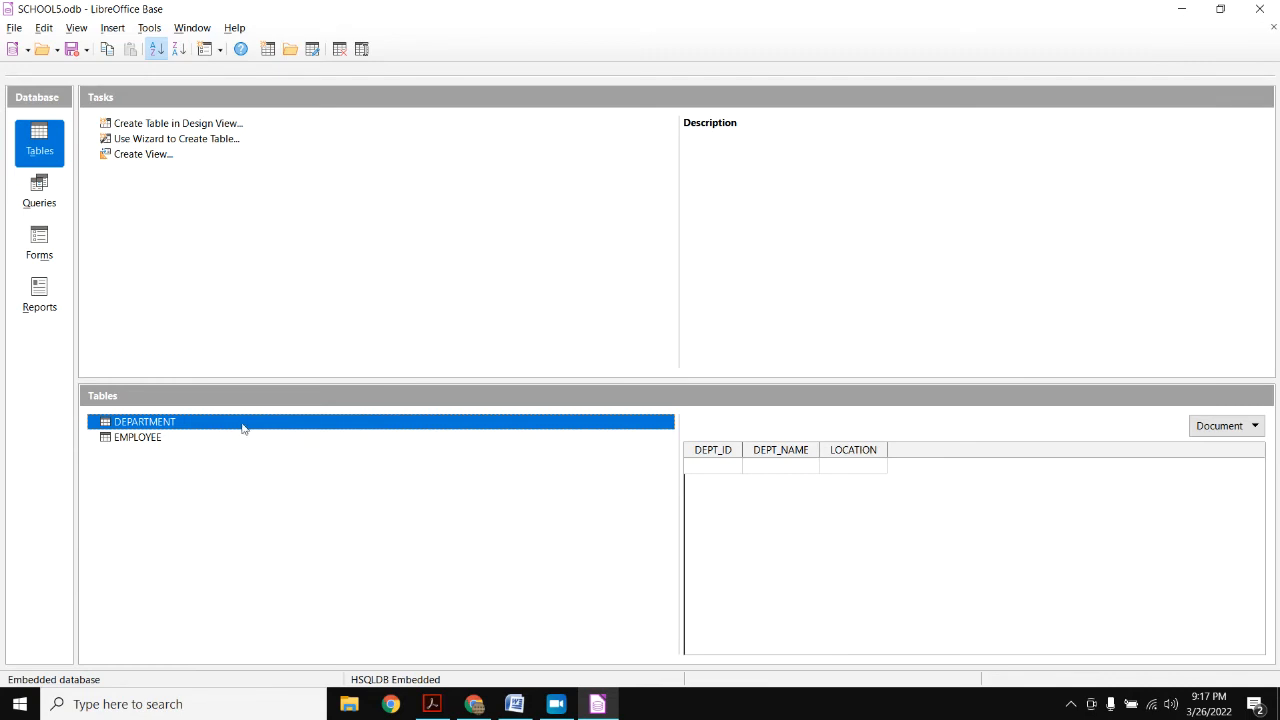
- Try saving an EMPLOYEE row with EMP_ID 1, an employee name, and DEPT_ID 1; it fails
click(187, 442)
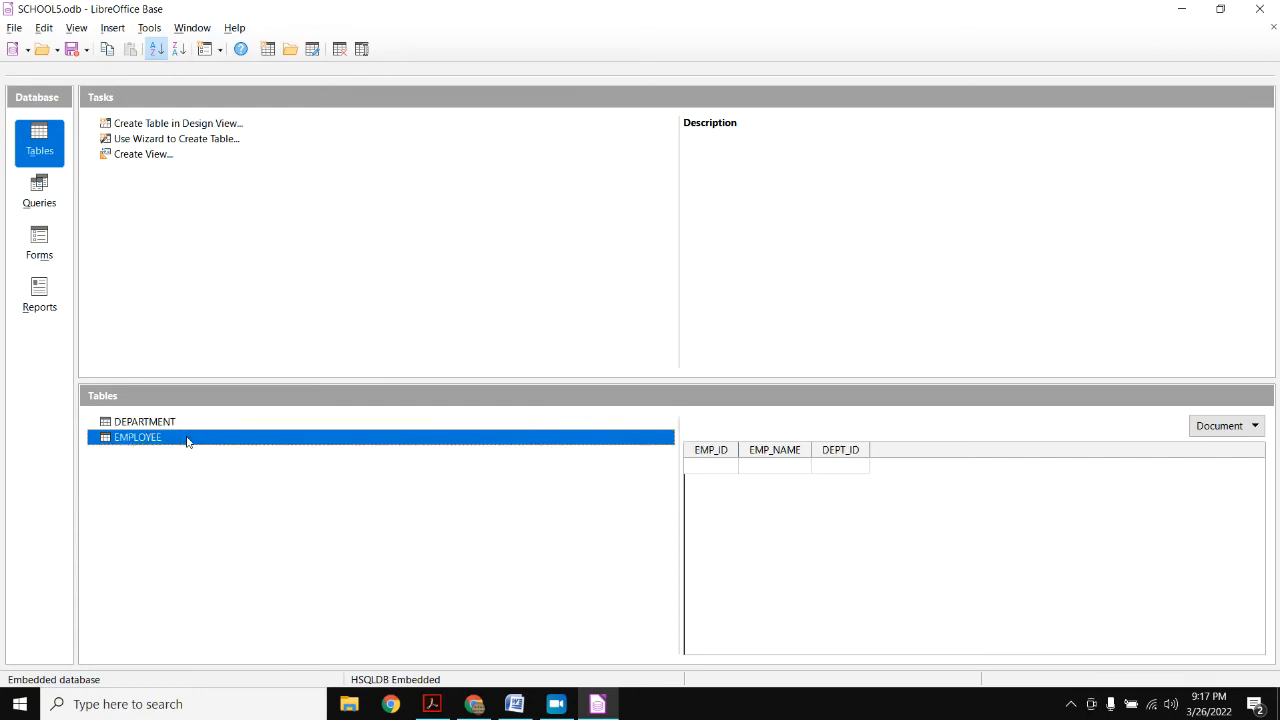
double_click(187, 442)
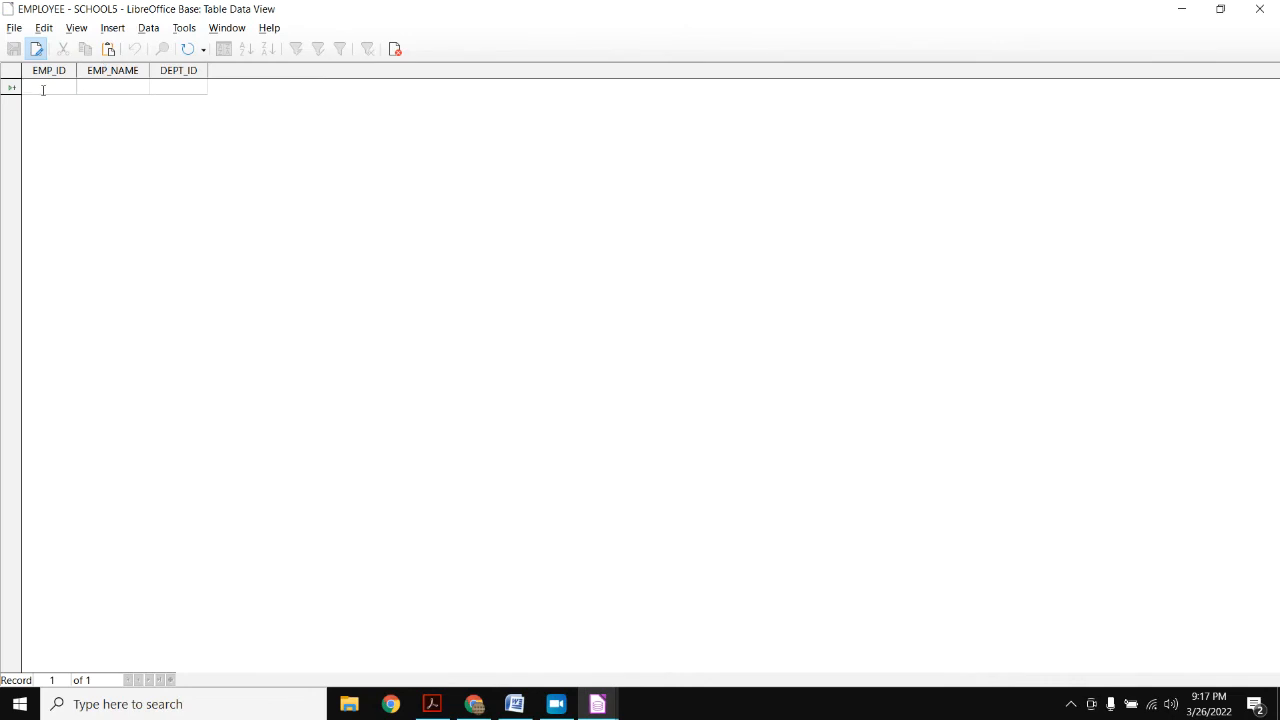
text(1)
key(Tab)
text(PARVATI)
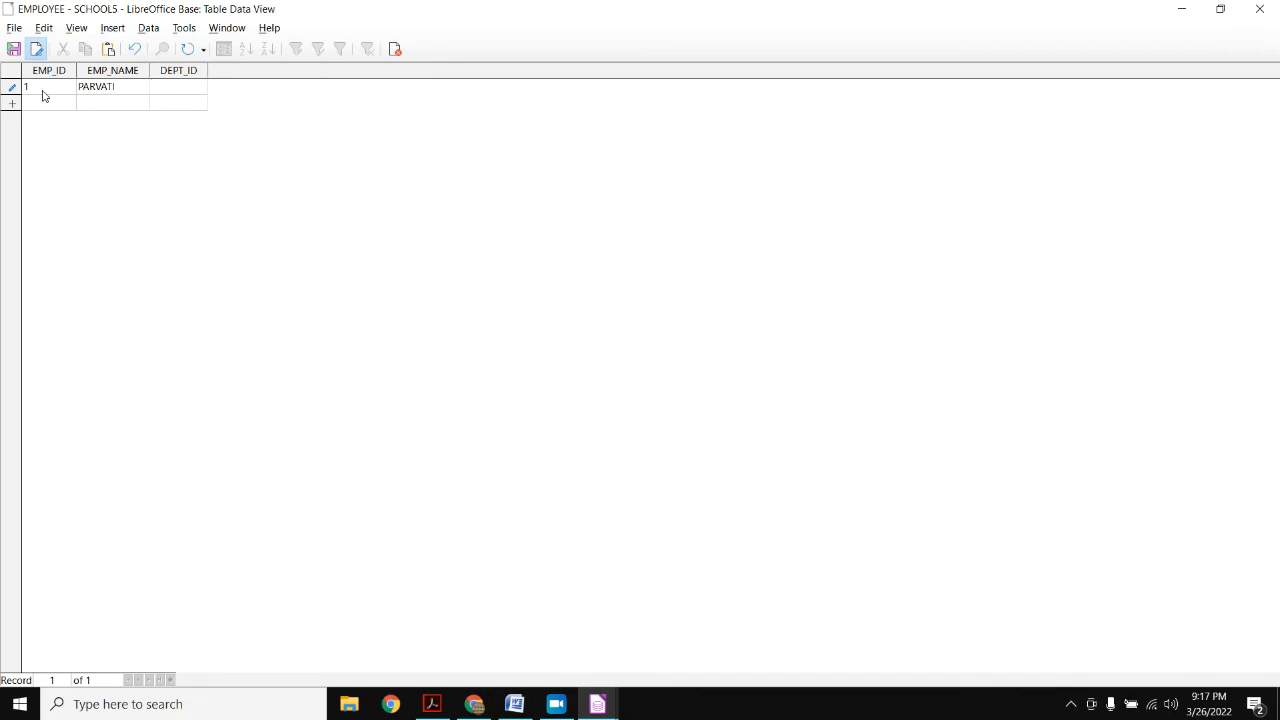
text(1)
click(13, 50)
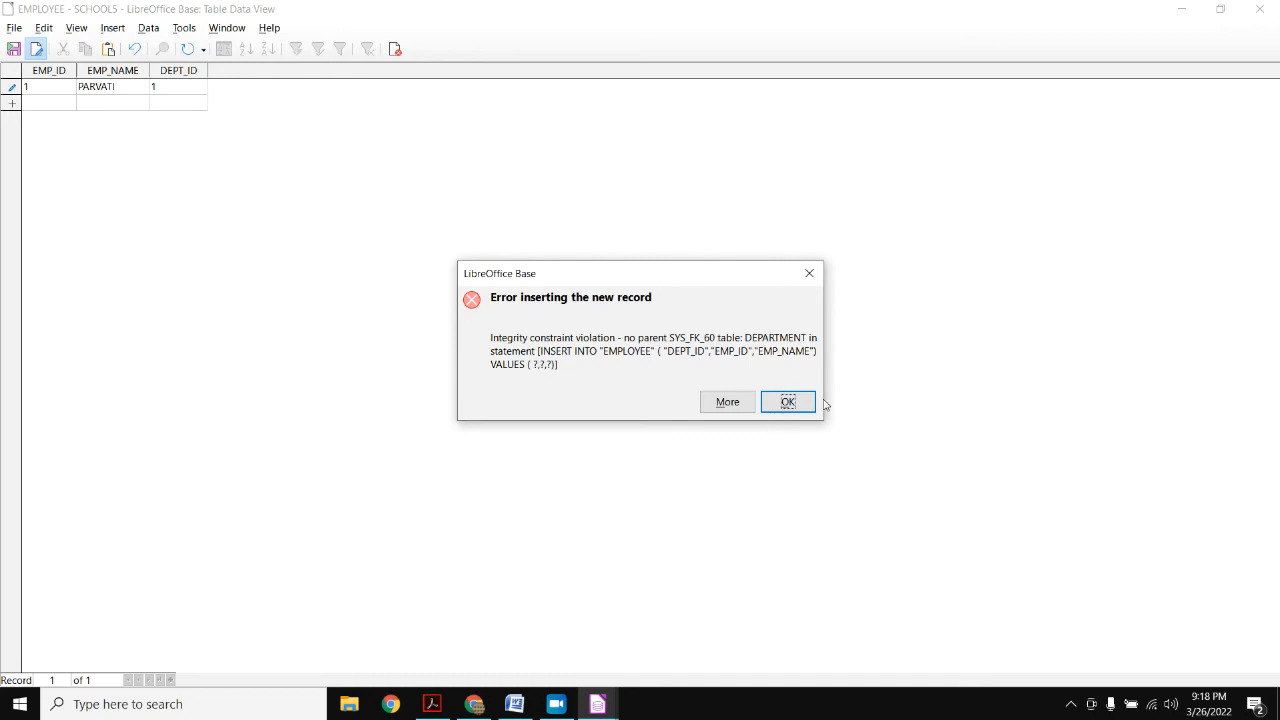
- Dismiss the integrity error and close EMPLOYEE, discarding the unsaved record
click(788, 402)
click(1258, 9)
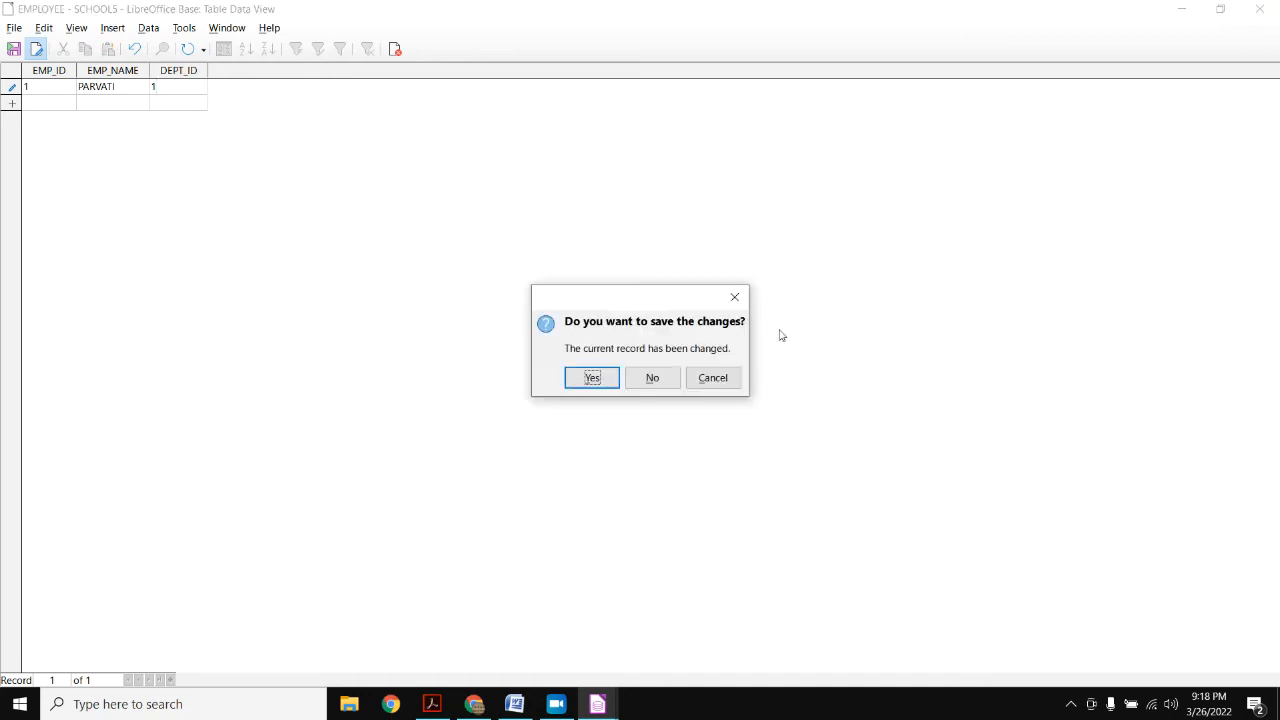
click(652, 380)
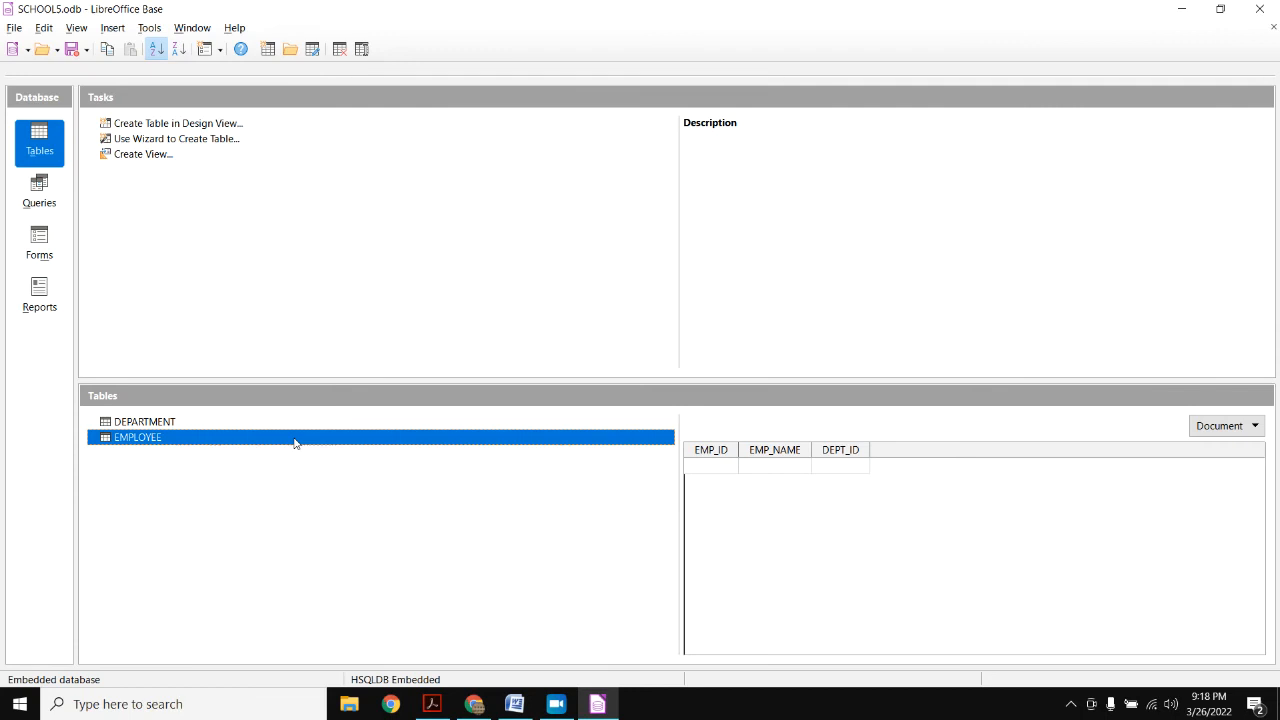
click(190, 421)
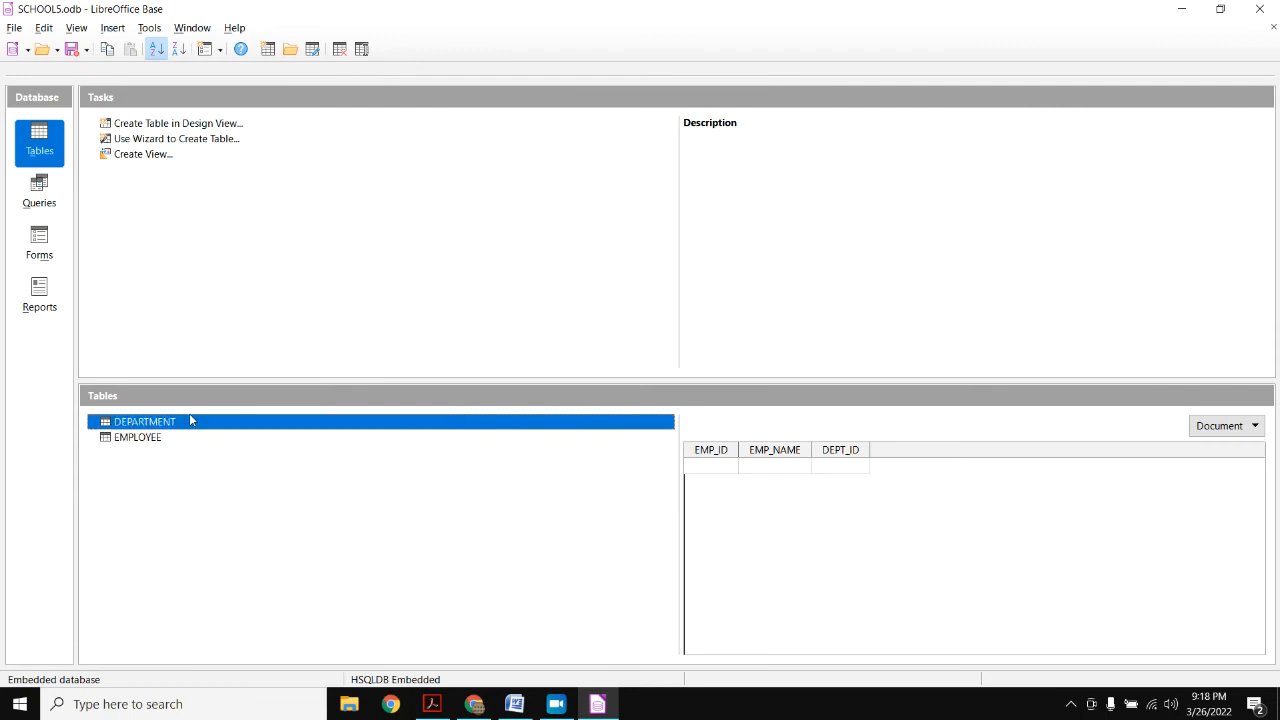
- Enter DEPARTMENT rows 1 MATHS CBSE and 2 ADMIN CBSE, save, and close the table
double_click(195, 423)
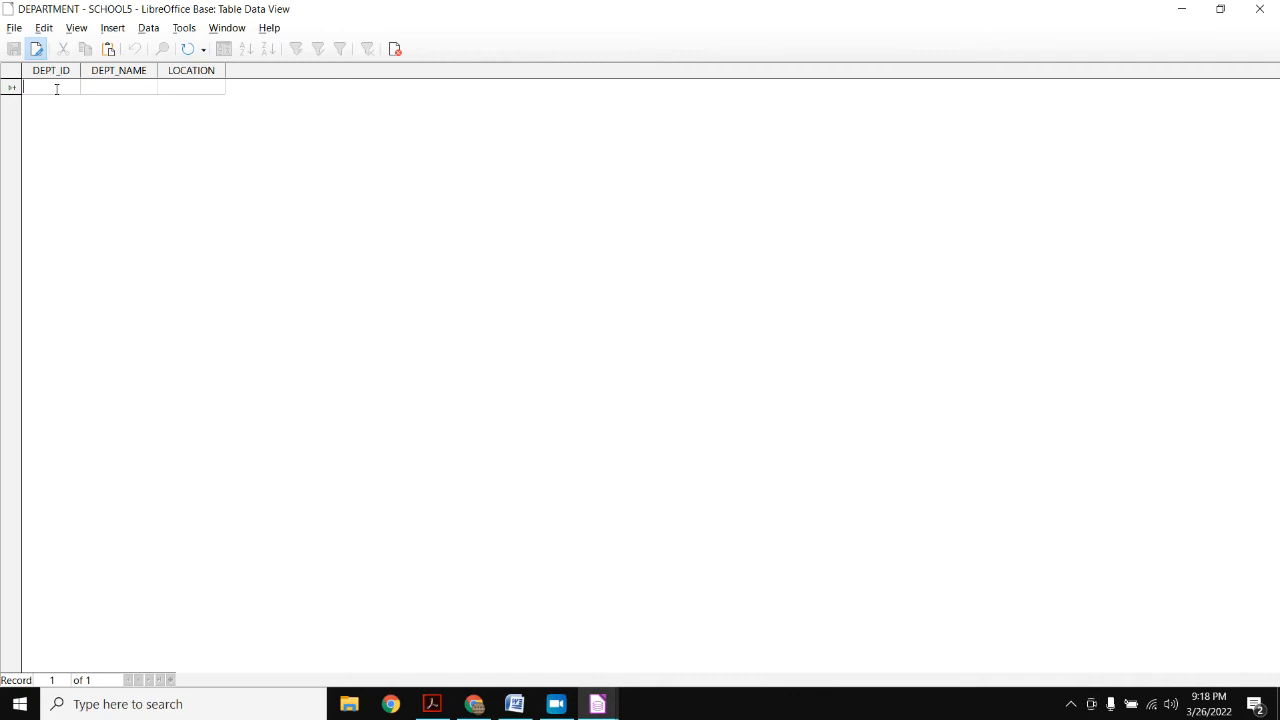
text(1)
key(Tab)
text(MATHS)
text(CBSE)
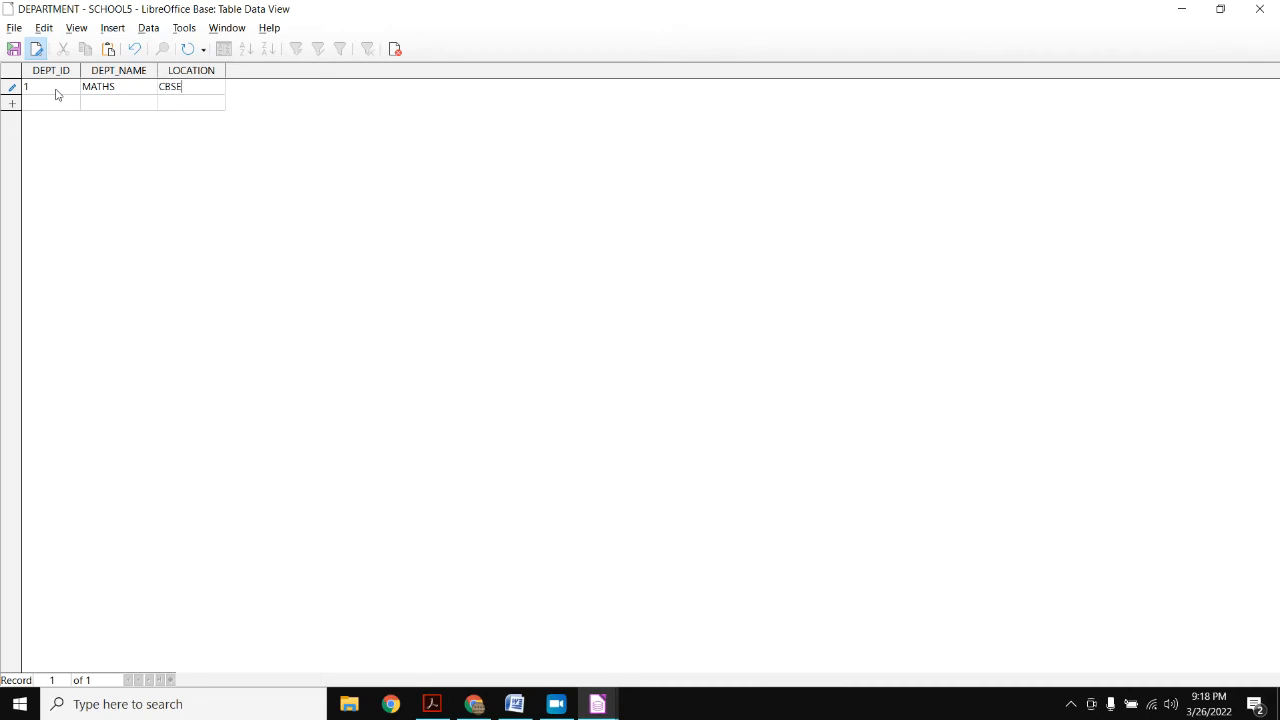
key(Tab)
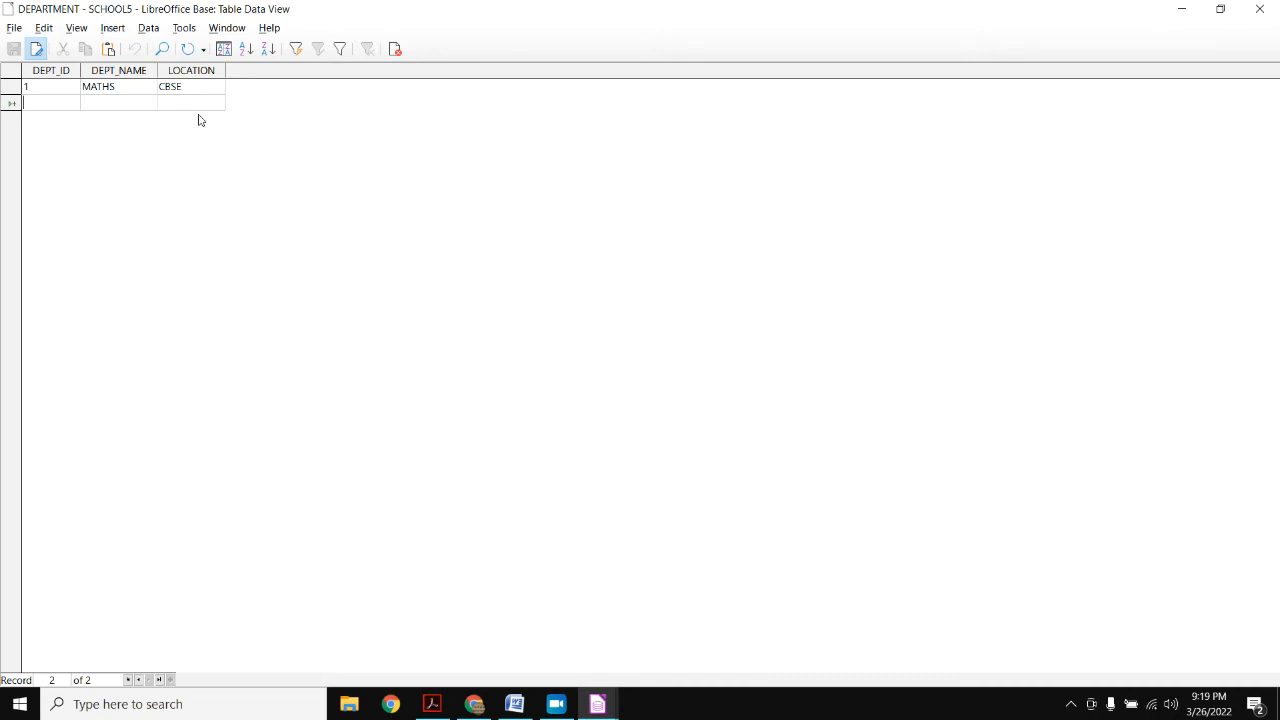
text(2)
key(Tab)
text(ADMIN)
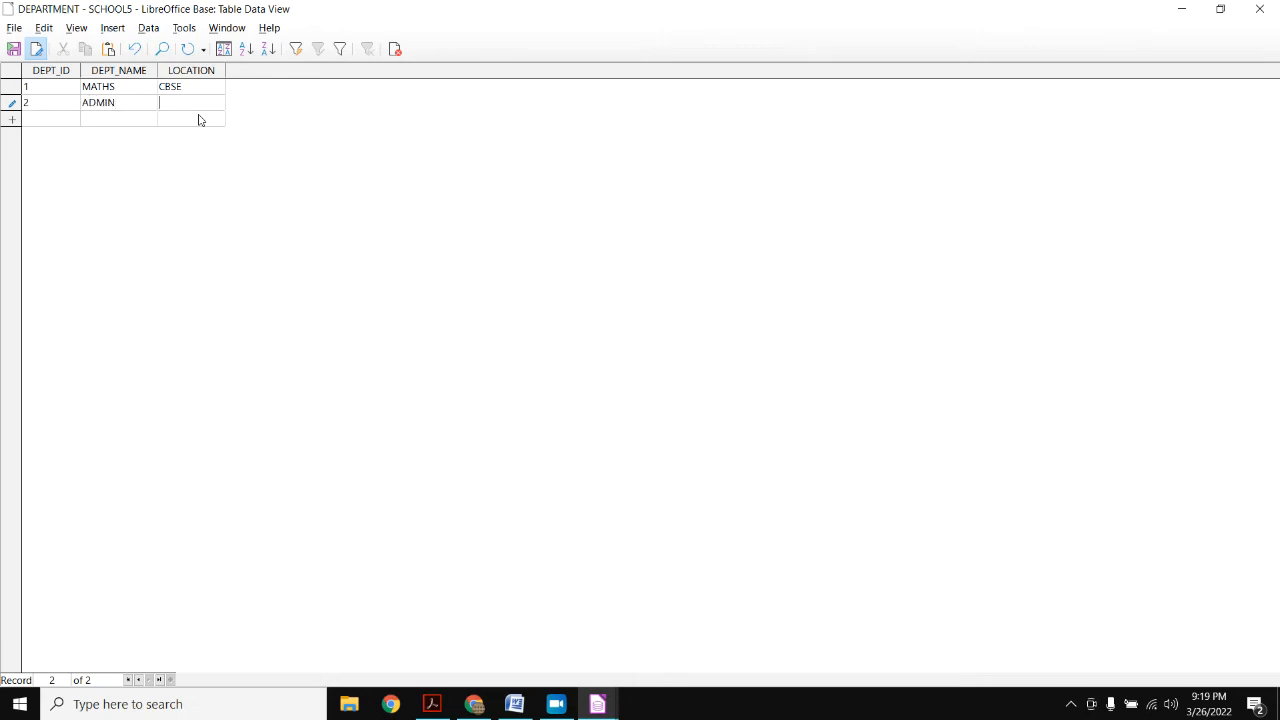
text(CBSE)
click(13, 49)
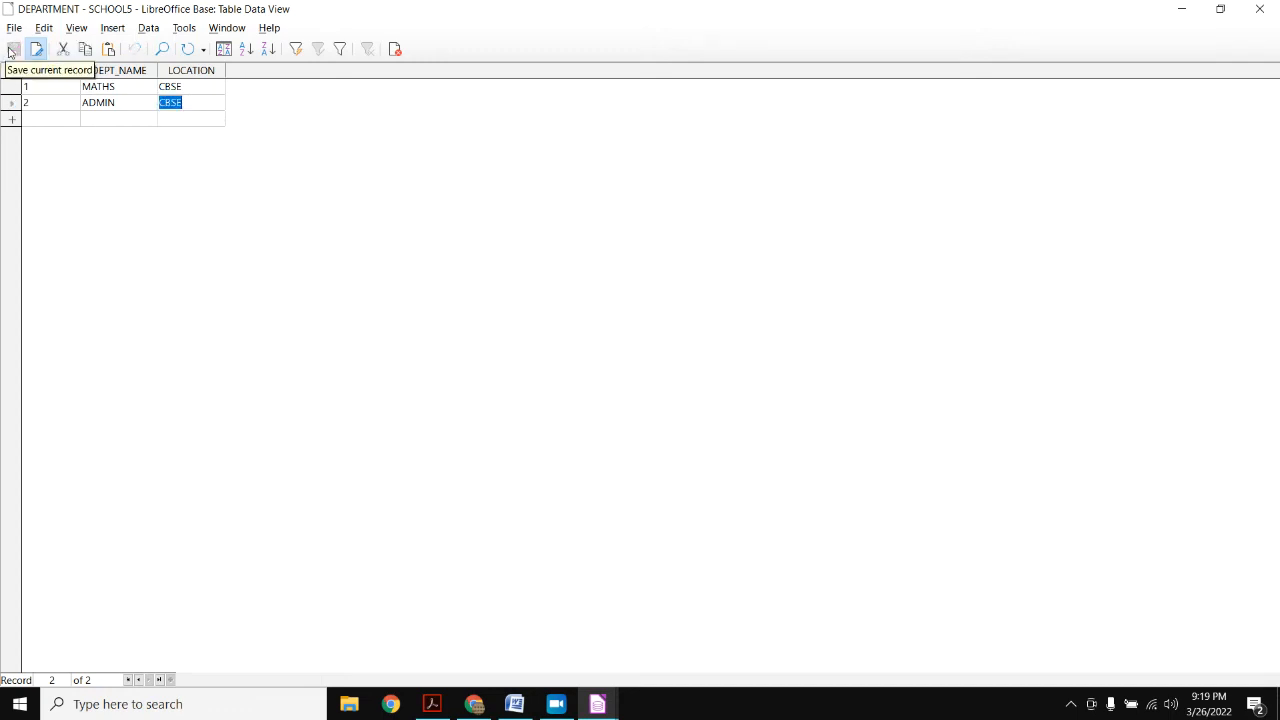
click(1259, 8)
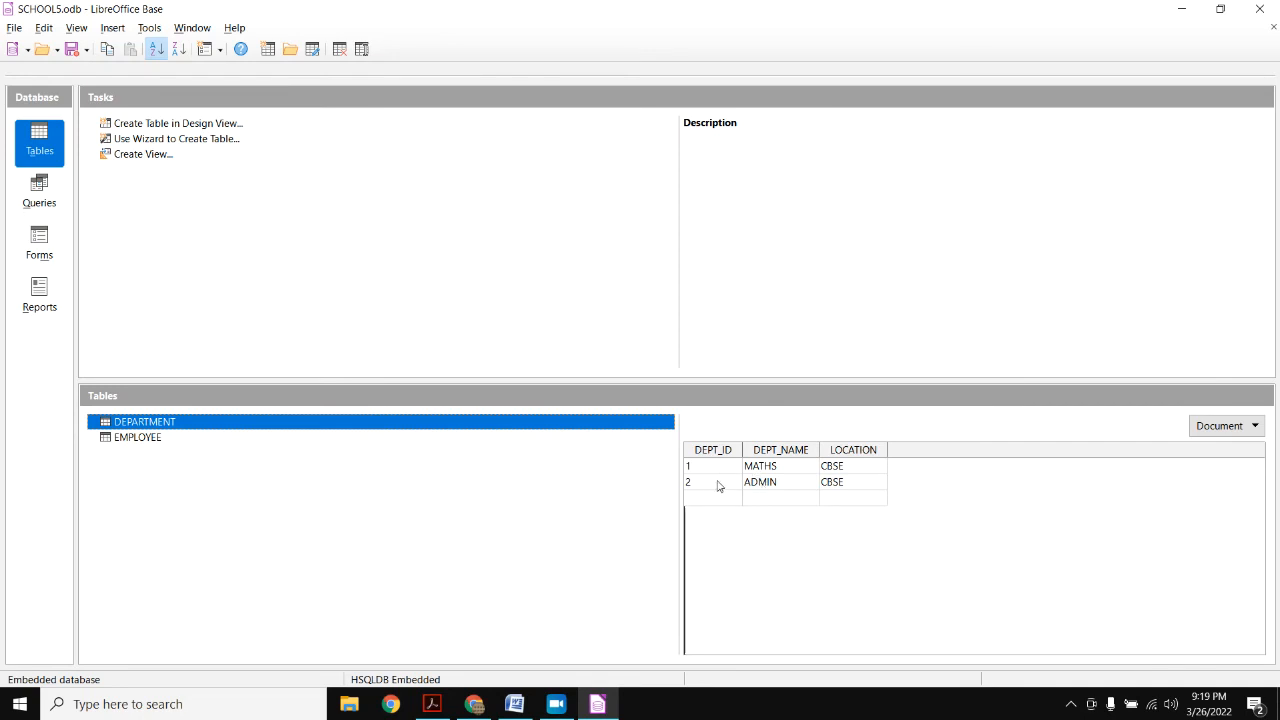
click(170, 438)
- Open EMPLOYEE and enter employees with EMP_IDs 1 and 2, both in DEPT_ID 1
double_click(170, 438)
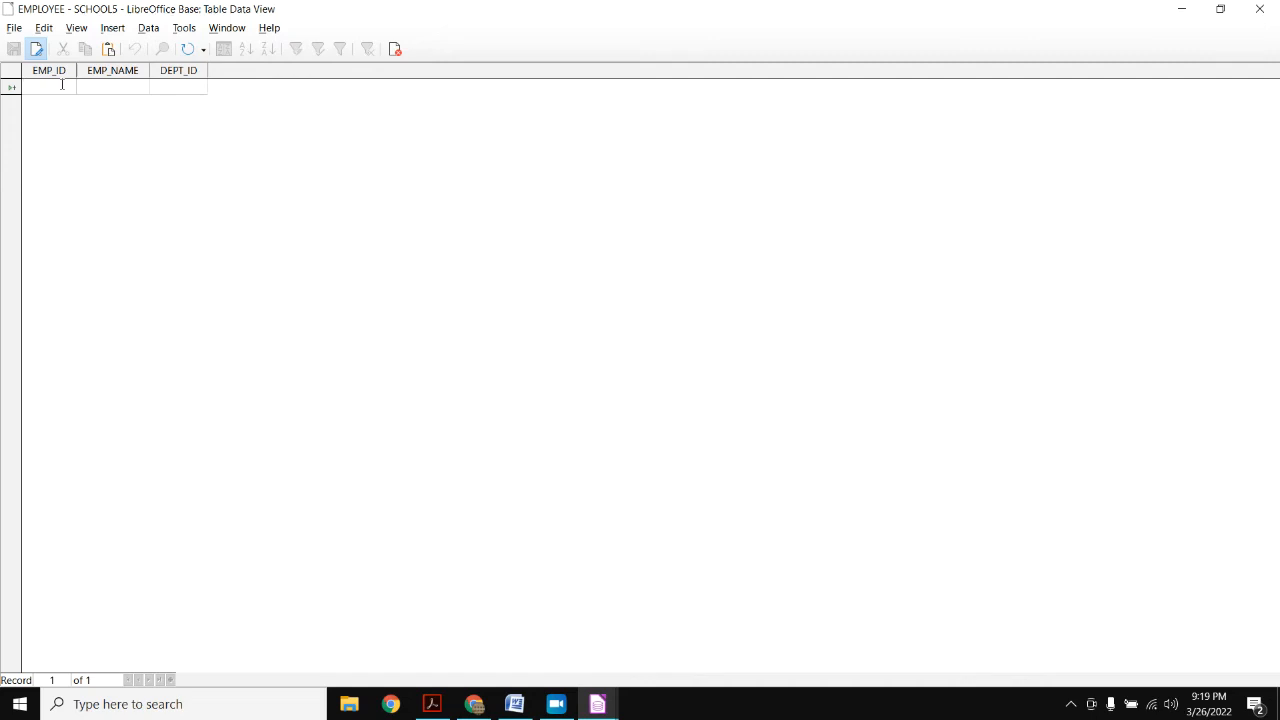
text(1)
key(Tab)
text(PARVATI MAM)
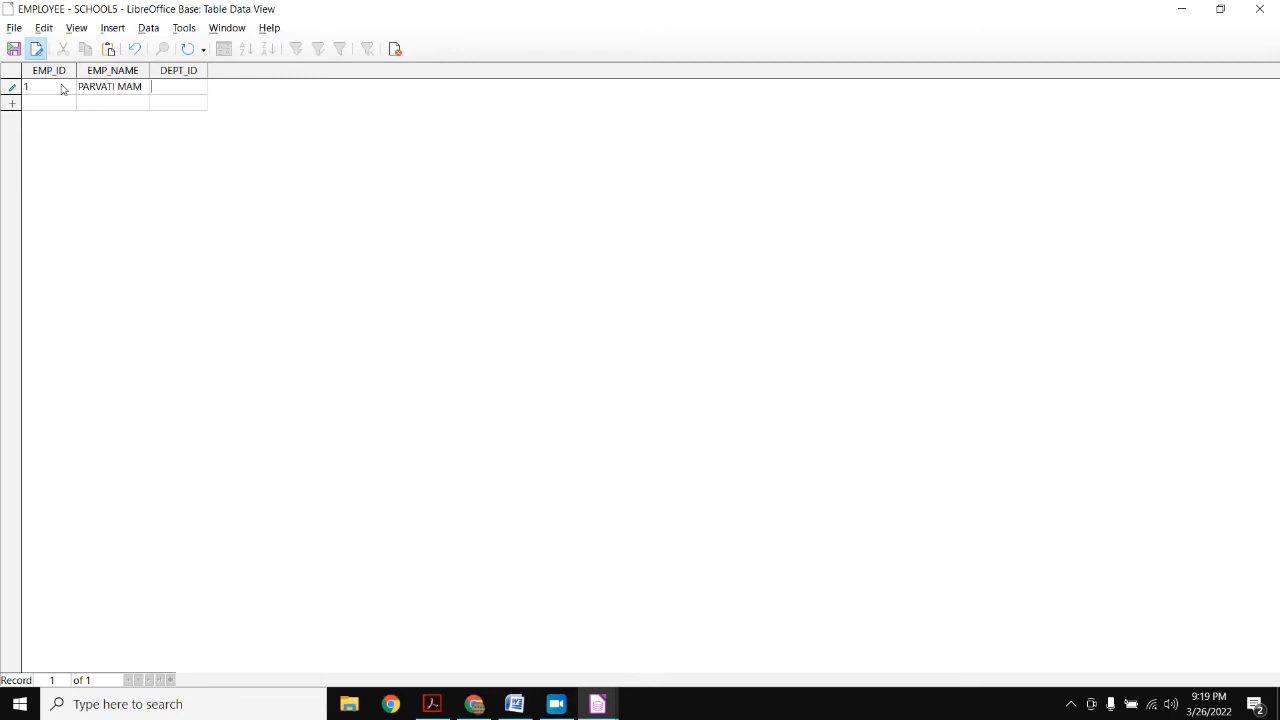
text(1)
key(Tab)
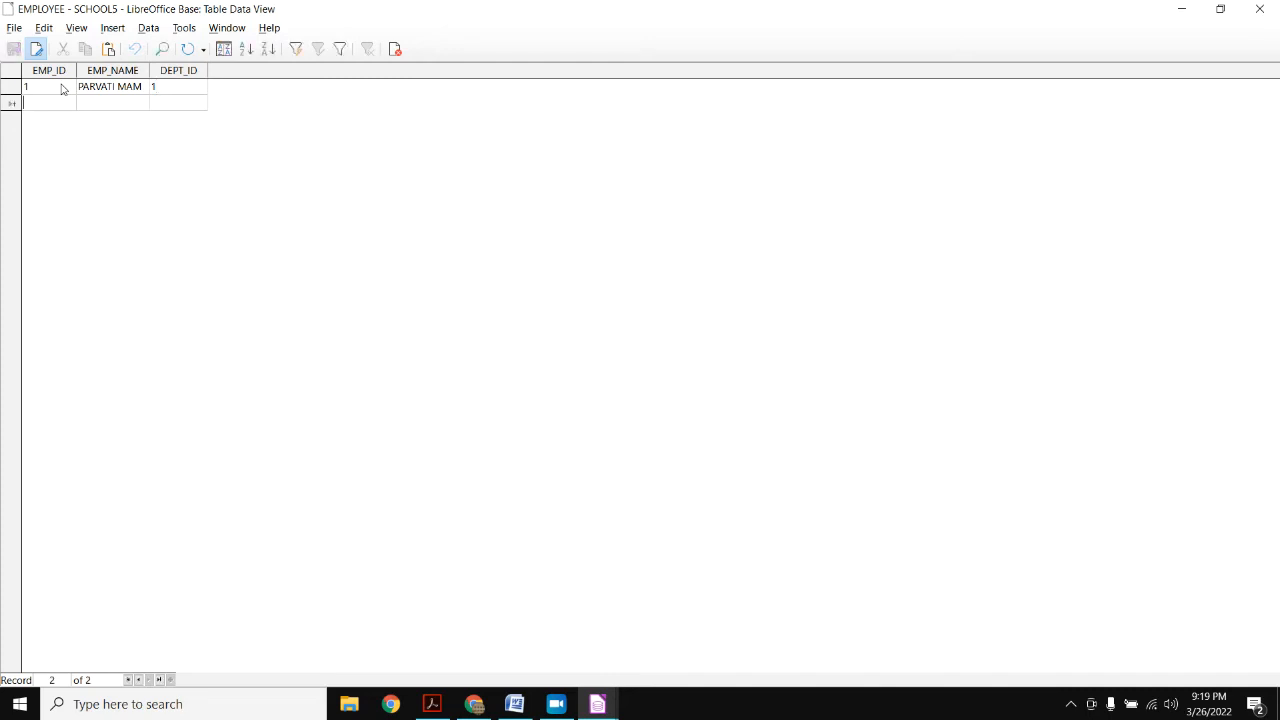
text(2)
text(SAGAR)
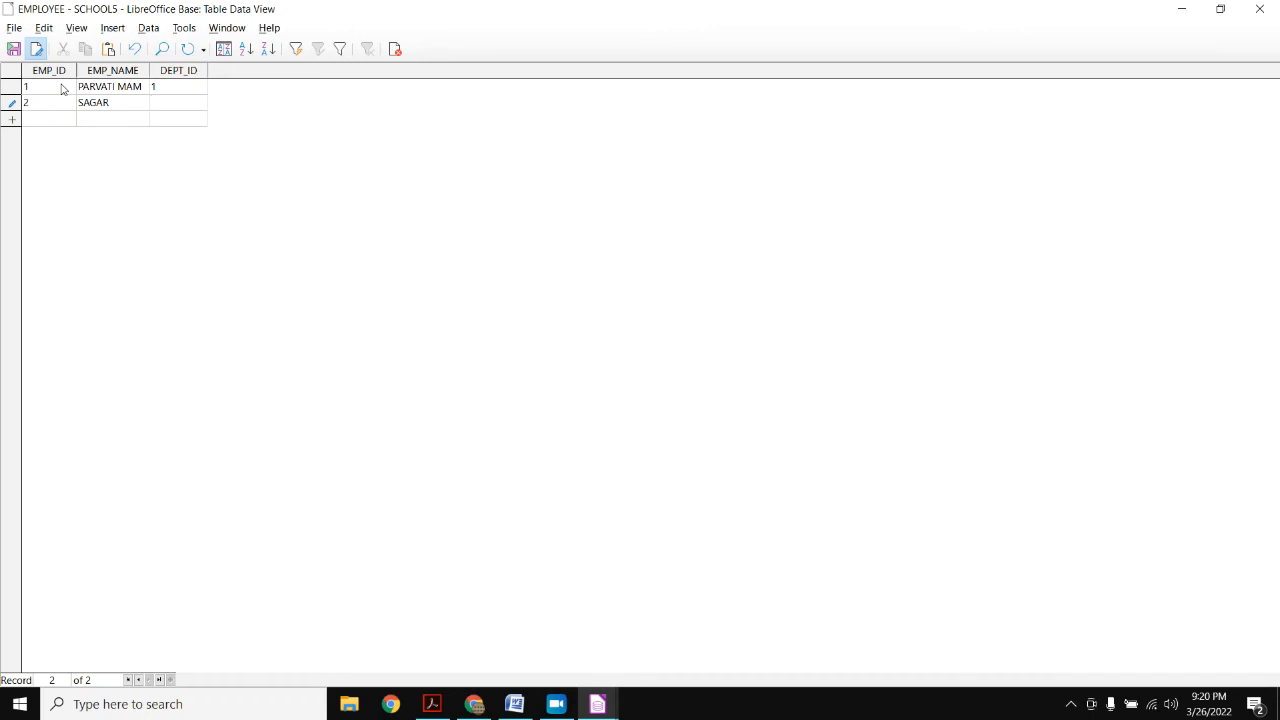
text(1)
key(Return)
- Enter employees with EMP_IDs 3, 4 and 5 in DEPT_ID 2 and save the records
text(3)
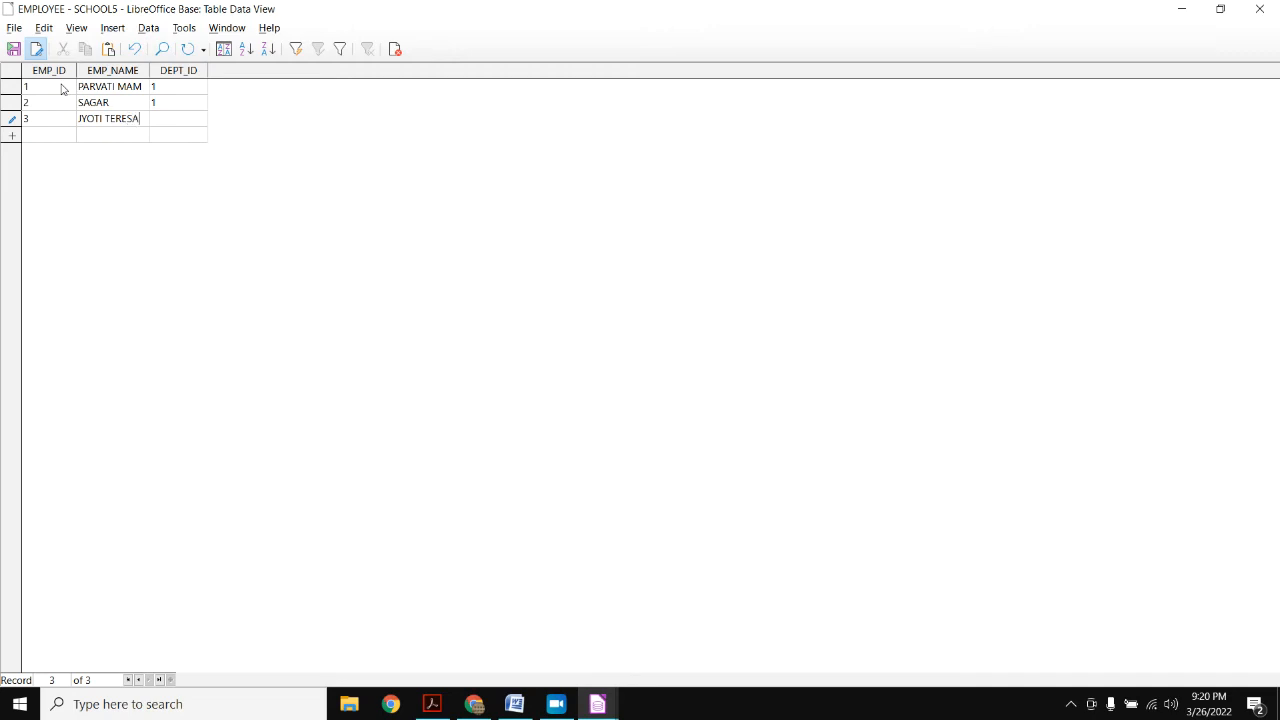
key(Tab)
text(2)
key(Tab)
text(4)
text(SHIVP)
text(RASAD)
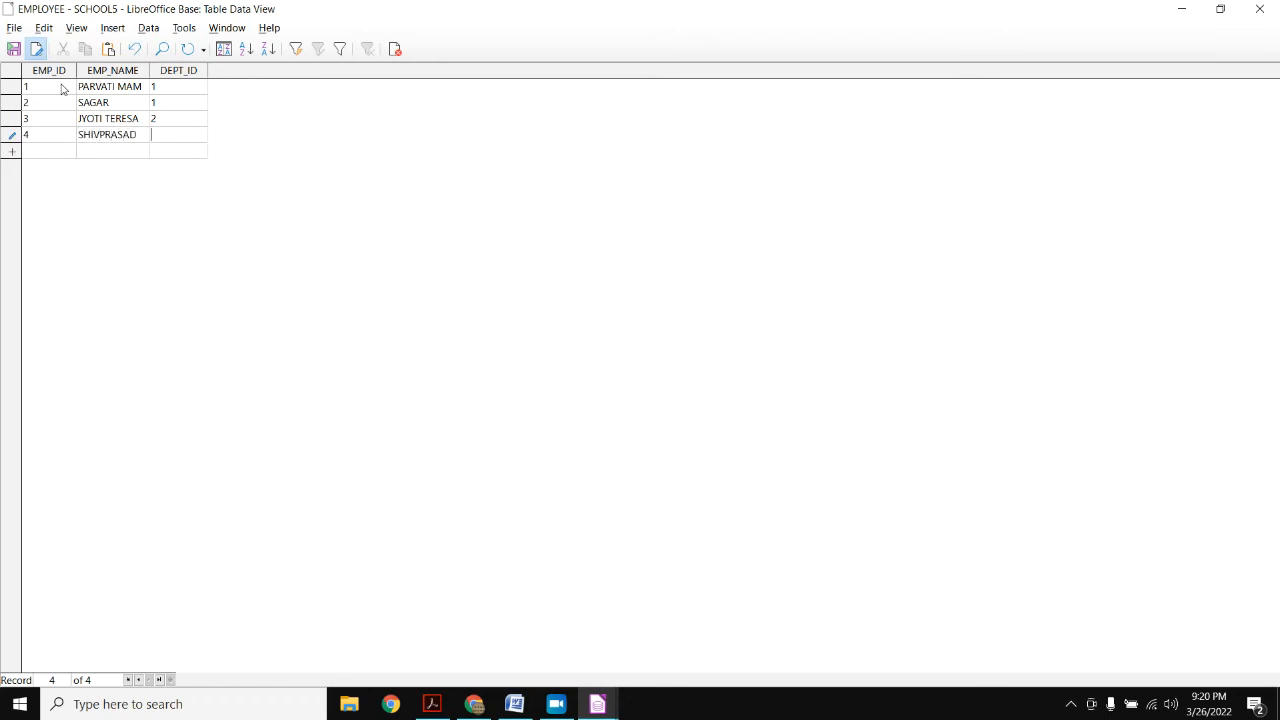
text(2)
key(Return)
text(5SHEELA2)
key(ctrl+s)
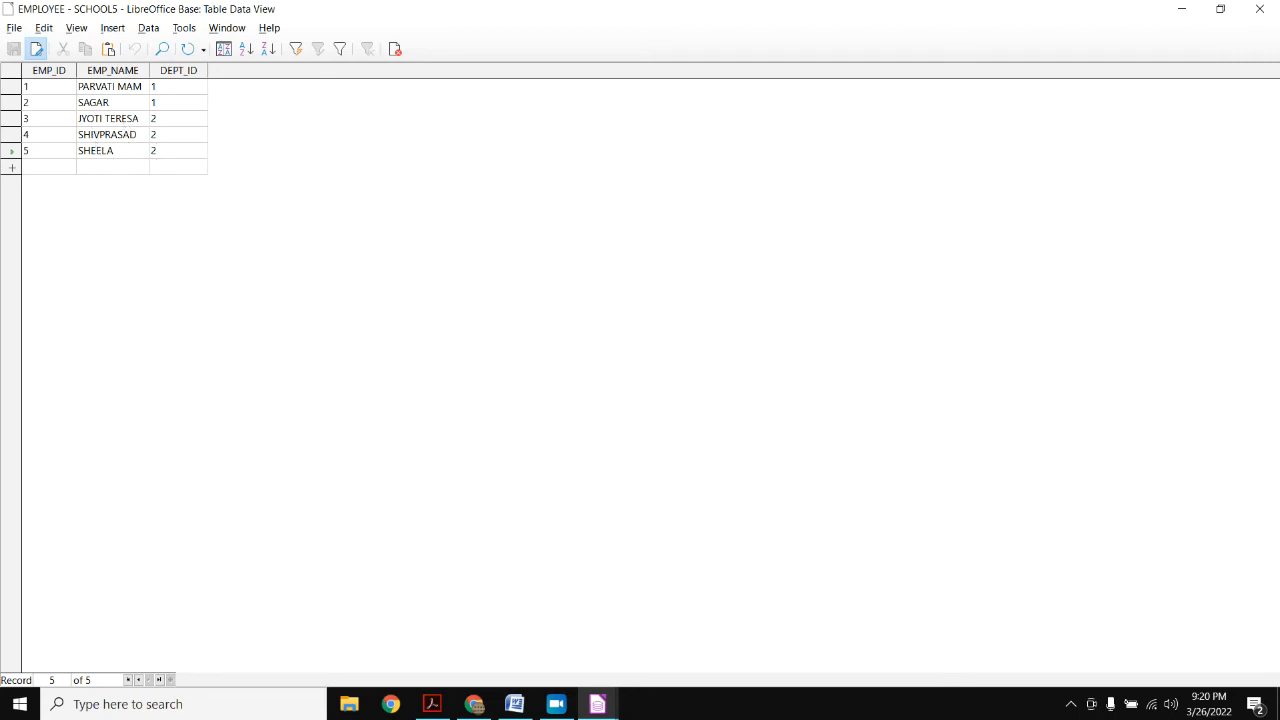
- Close the EMPLOYEE data view and preview the DEPARTMENT and EMPLOYEE rows in the Tables list
click(1259, 9)
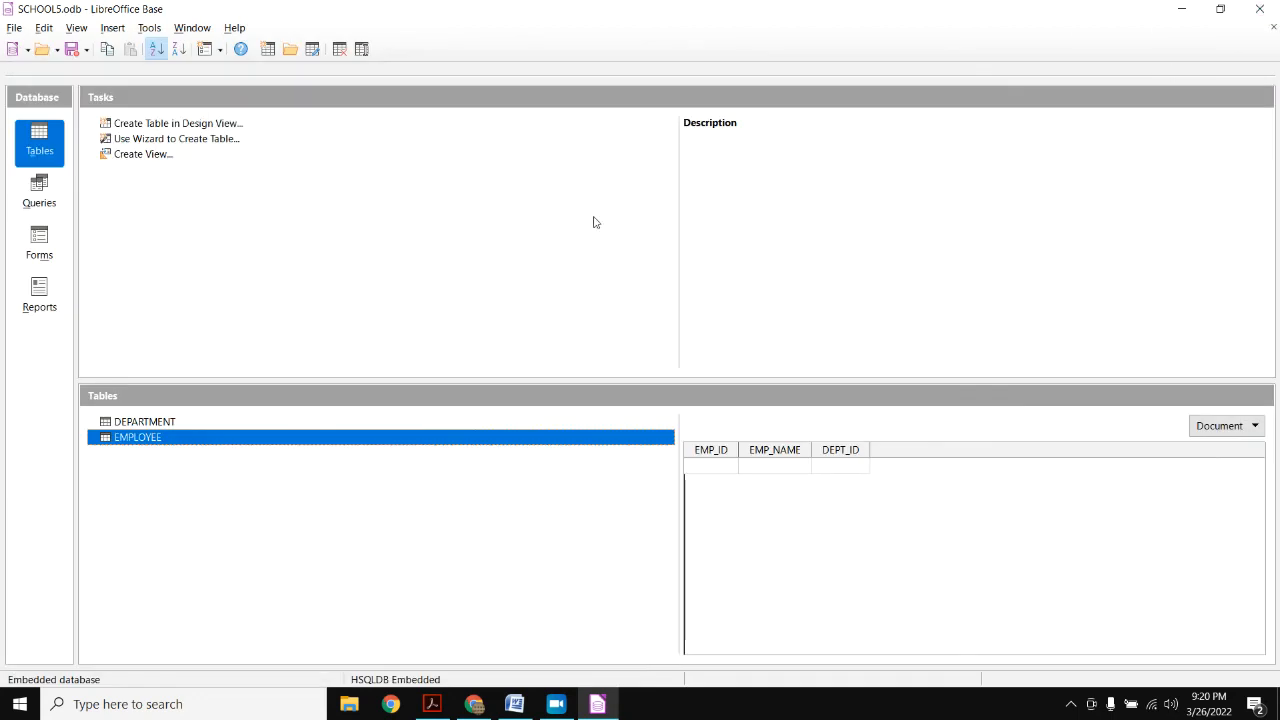
click(150, 422)
click(150, 439)
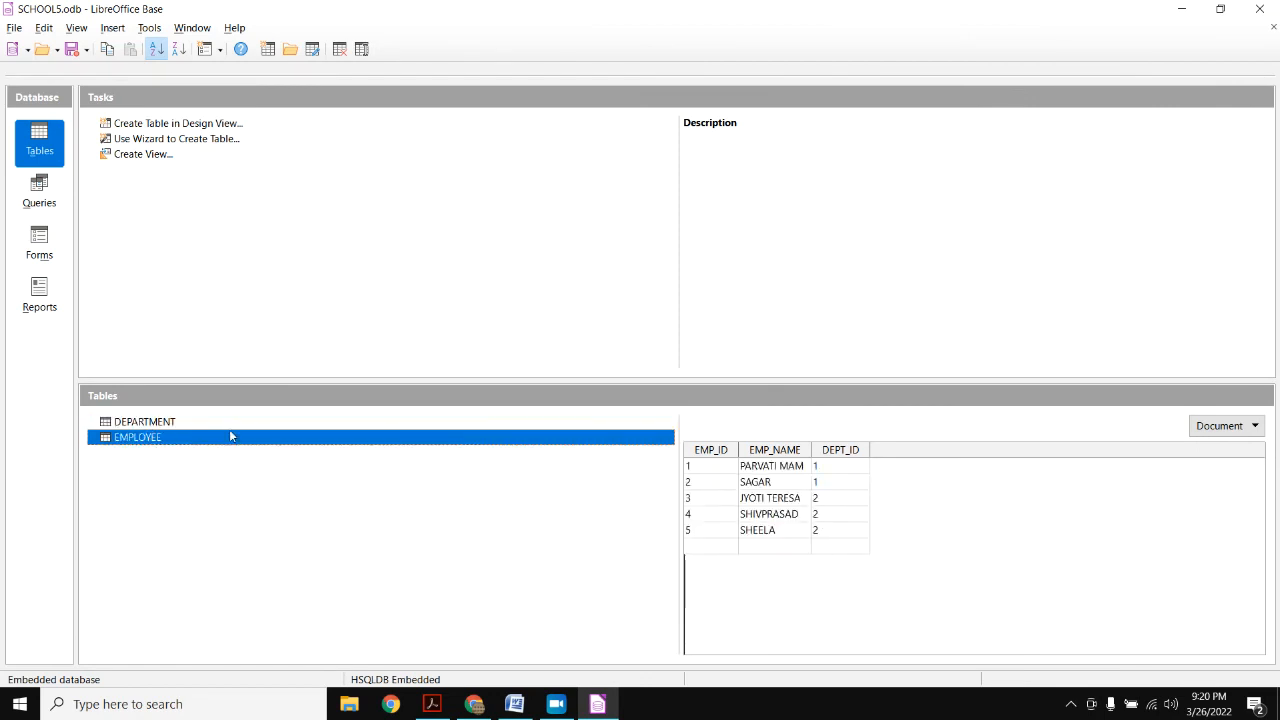
click(184, 428)
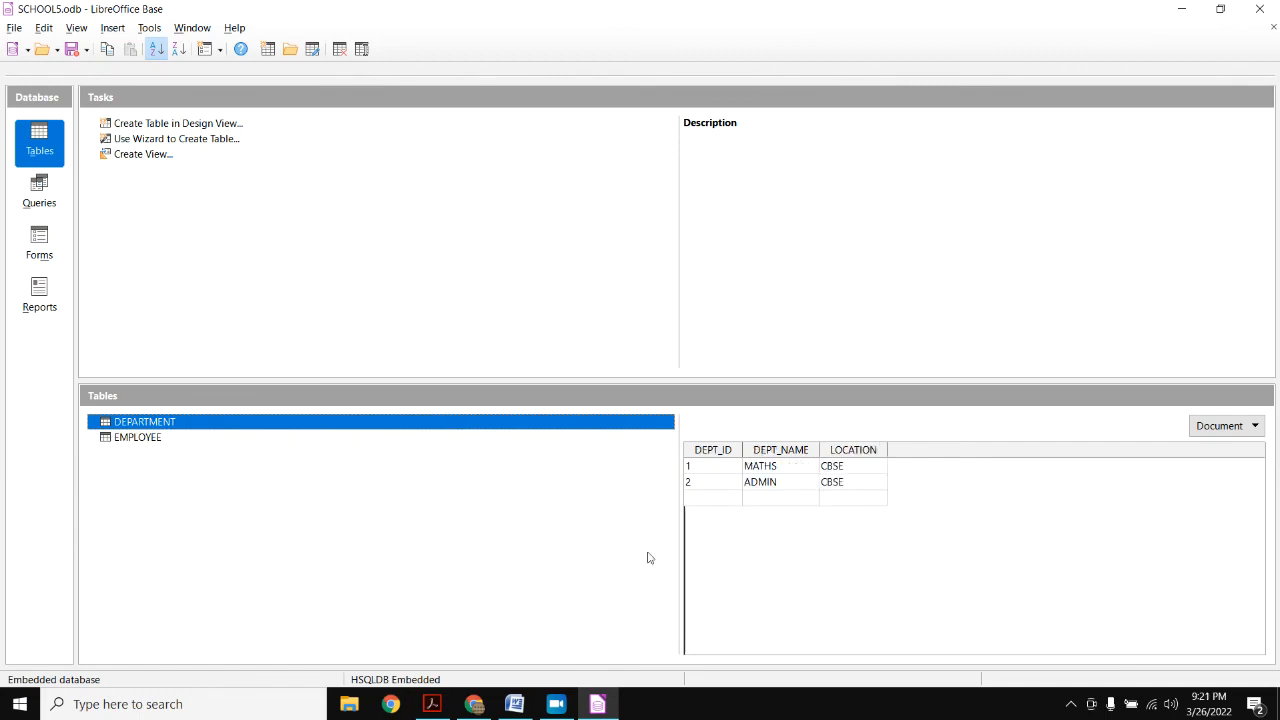
click(260, 438)
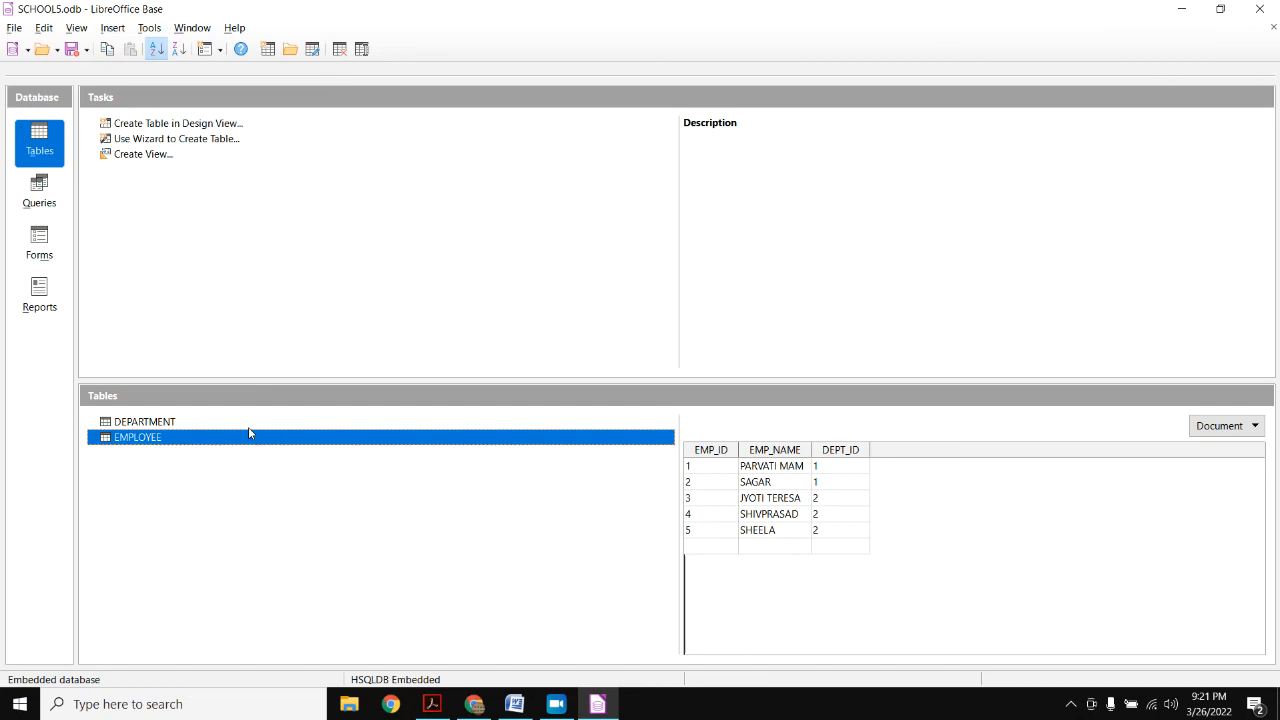
click(224, 422)
- Delete department 1 MATHS from the DEPARTMENT table, leaving only ADMIN, and close its data view
double_click(224, 422)
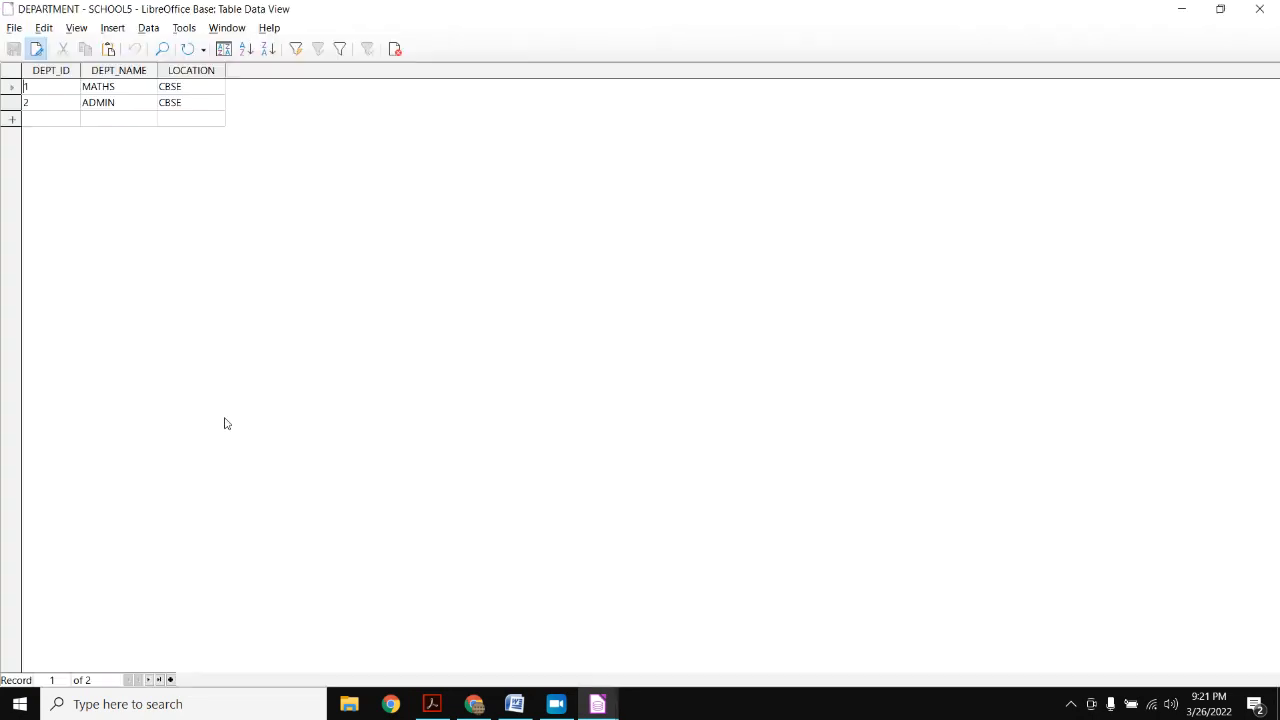
right_click(13, 91)
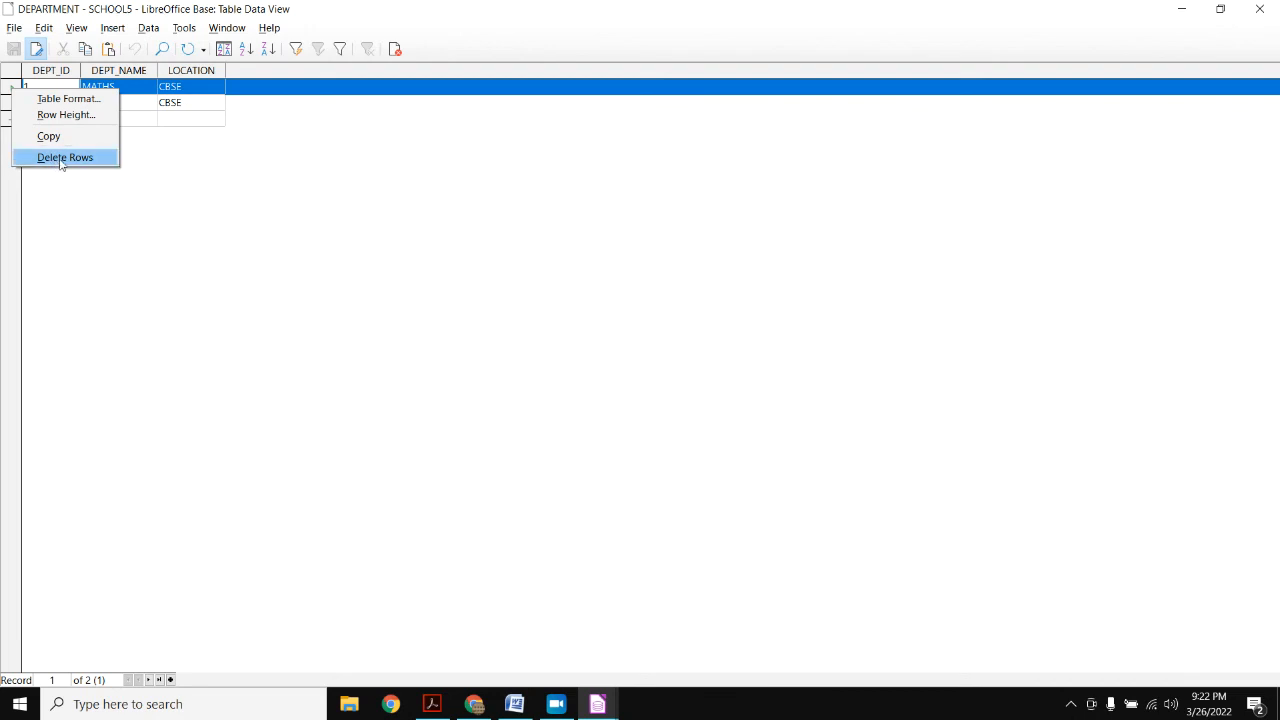
click(60, 163)
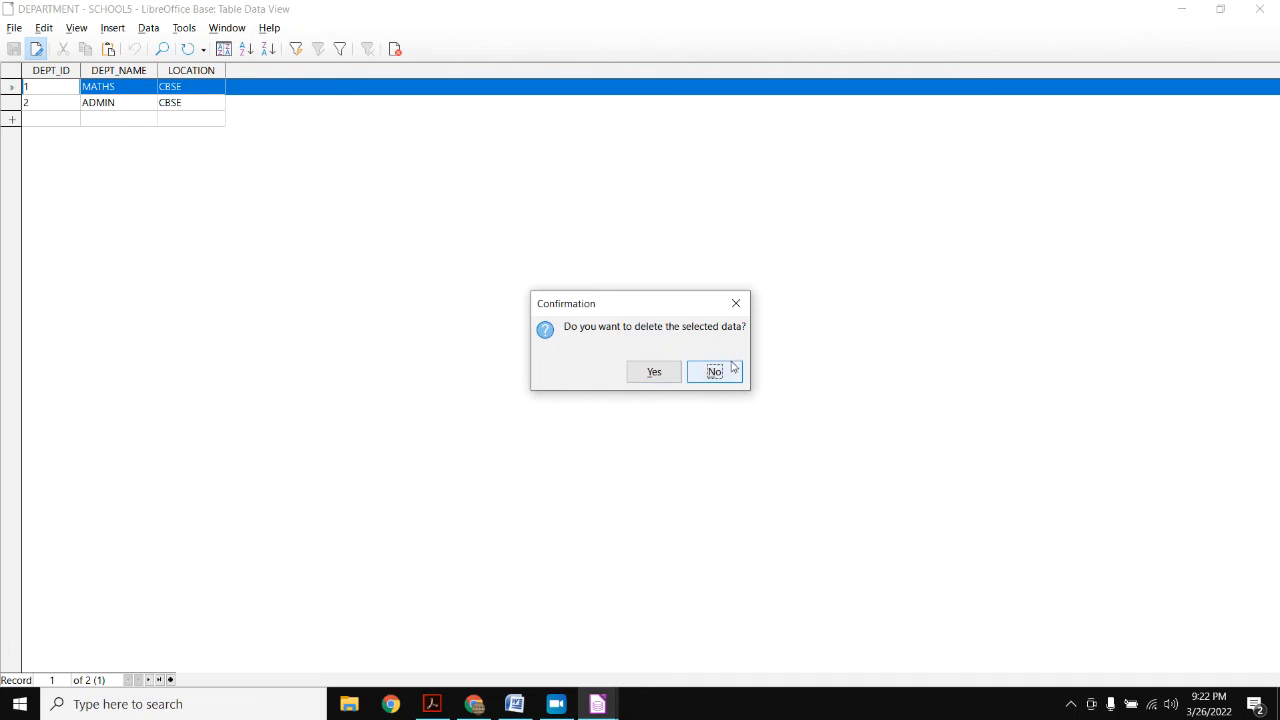
click(655, 372)
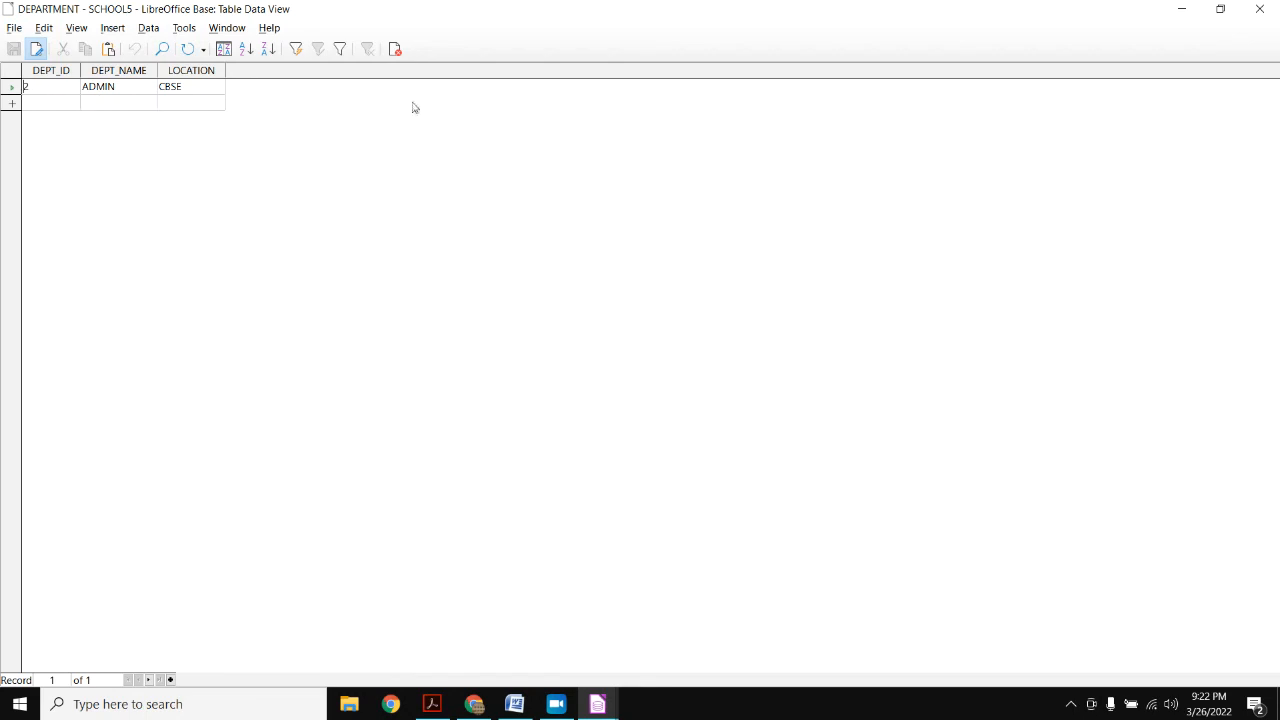
click(1260, 9)
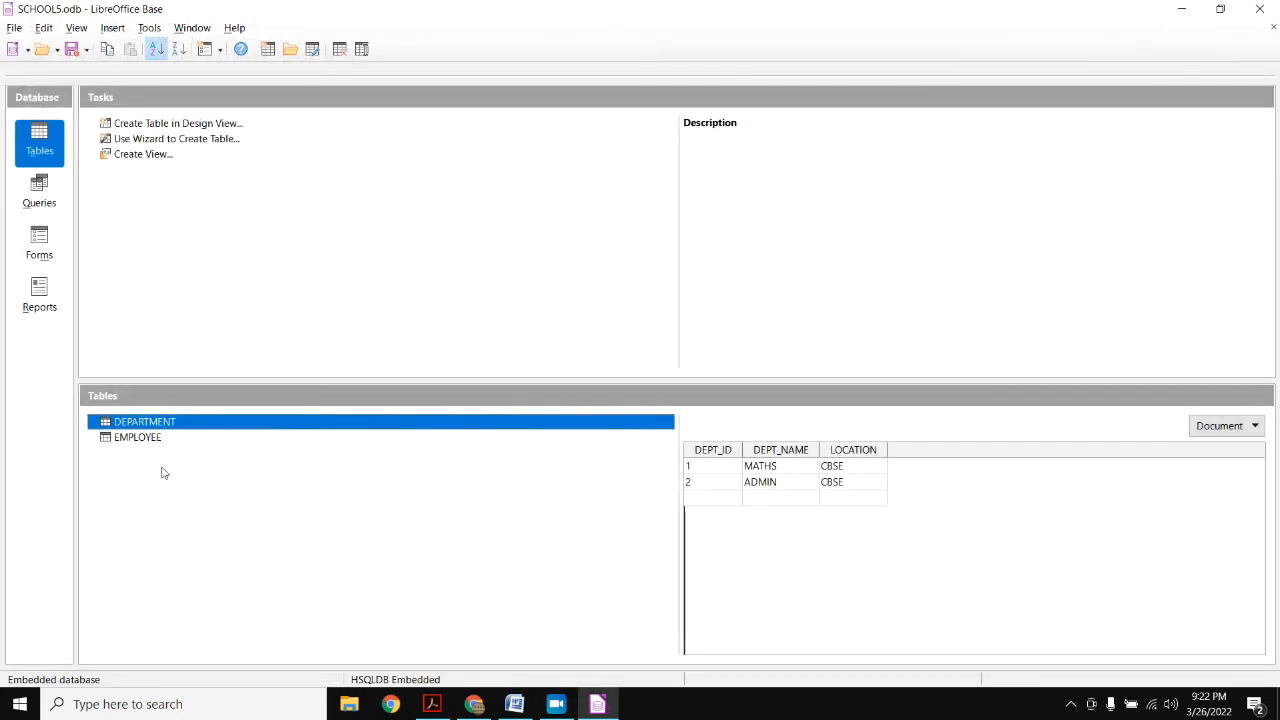
- Preview EMPLOYEE to confirm the department-1 employees are gone, then reopen DEPARTMENT's data
click(136, 437)
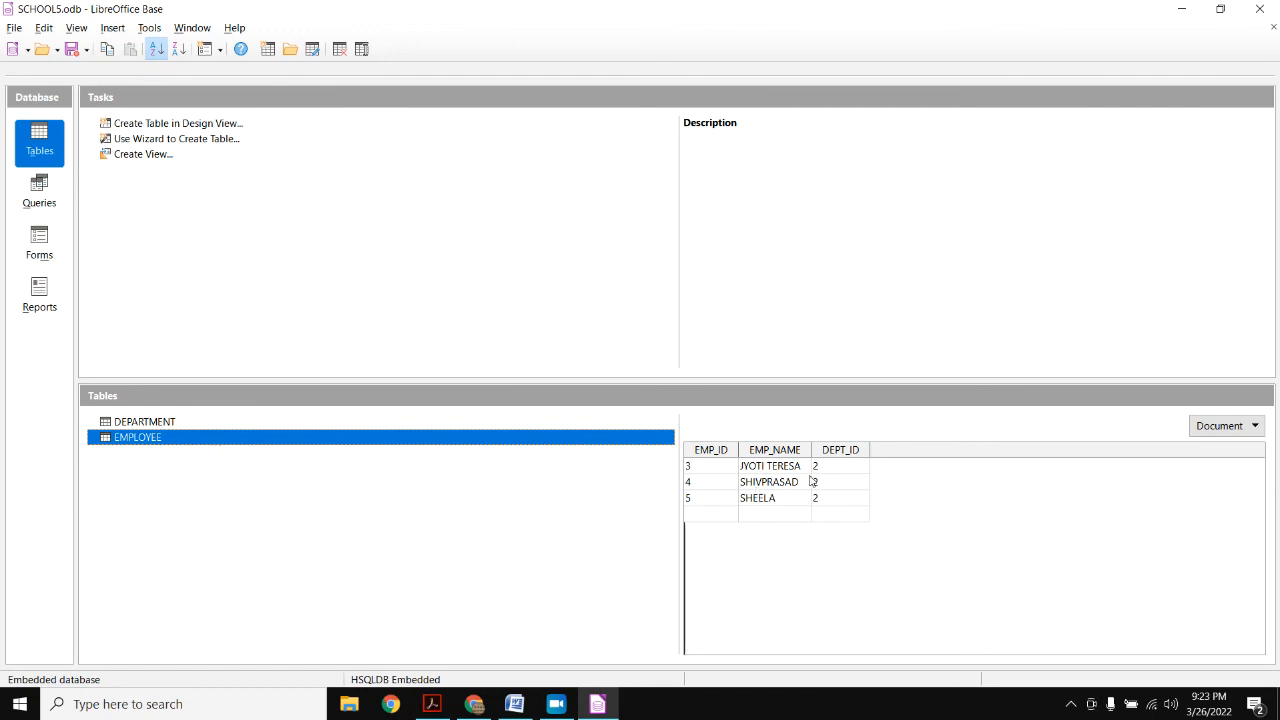
double_click(145, 423)
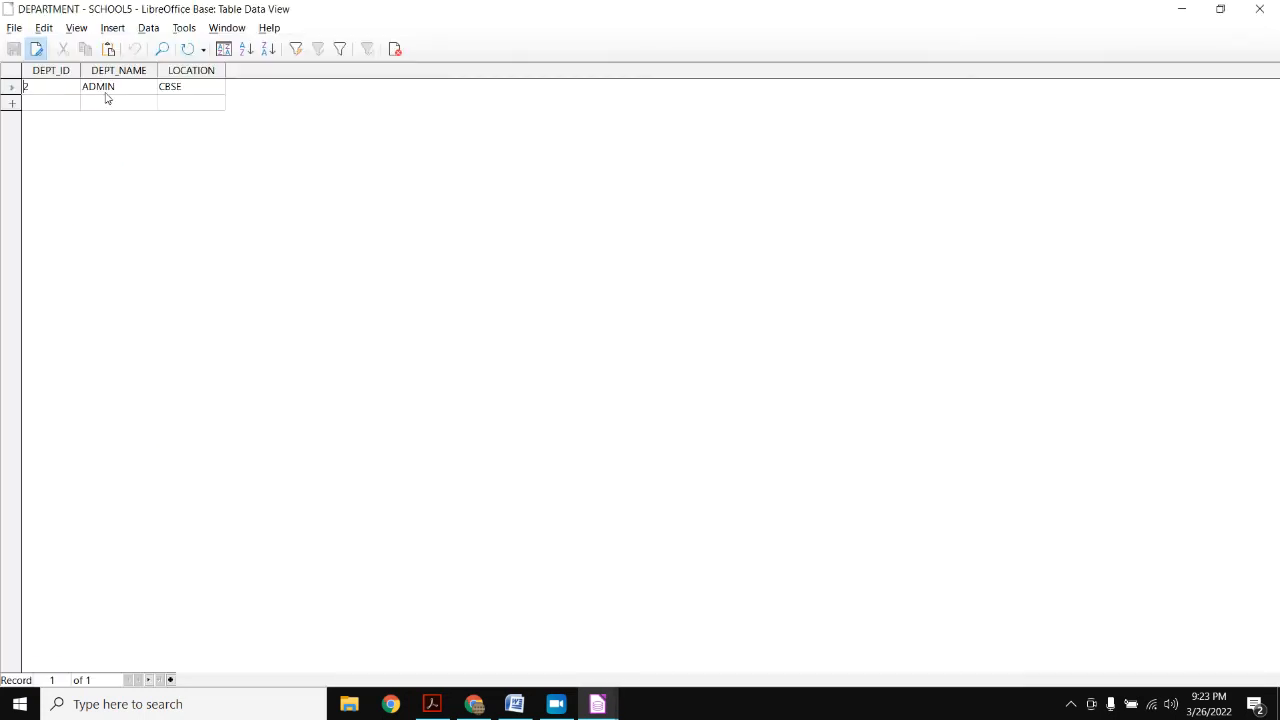
- Change ADMIN's DEPT_ID from 2 to 3 and save the record
key(Tab)
click(52, 90)
double_click(52, 90)
text(3)
key(ctrl+s)
- Close DEPARTMENT and preview EMPLOYEE rows to confirm DEPT_ID cascaded to 3
click(1261, 13)
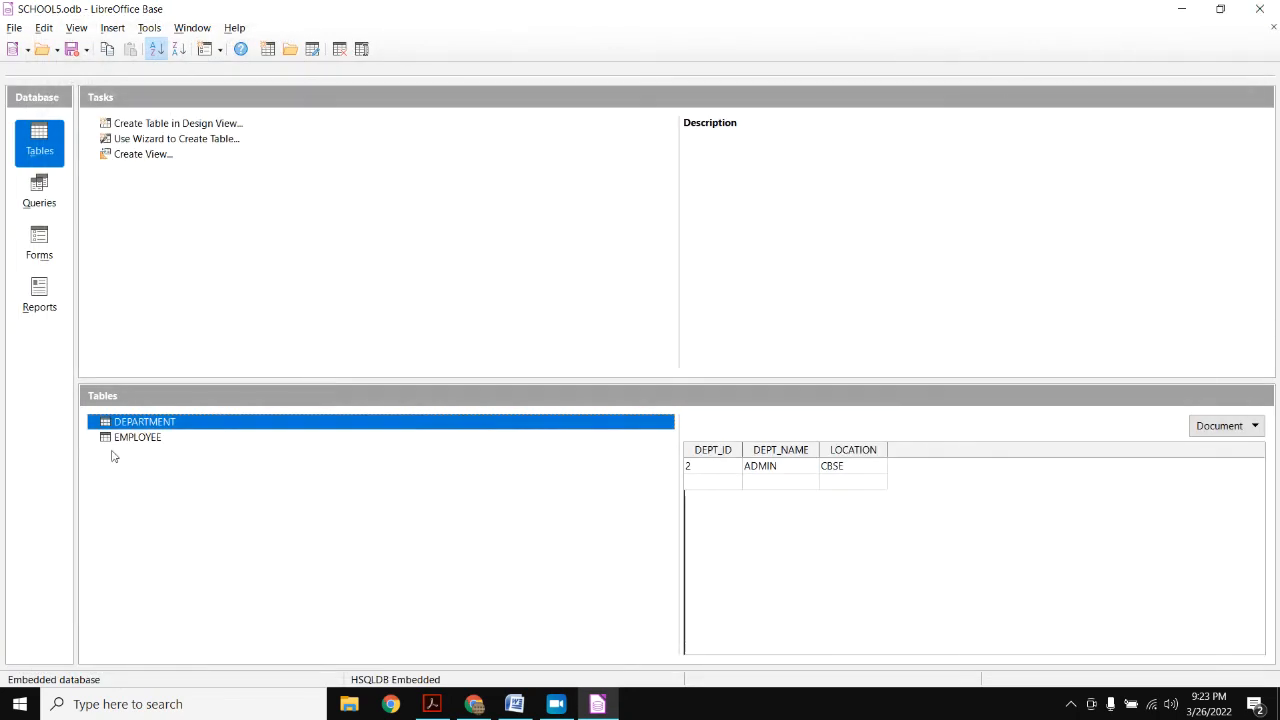
click(141, 440)
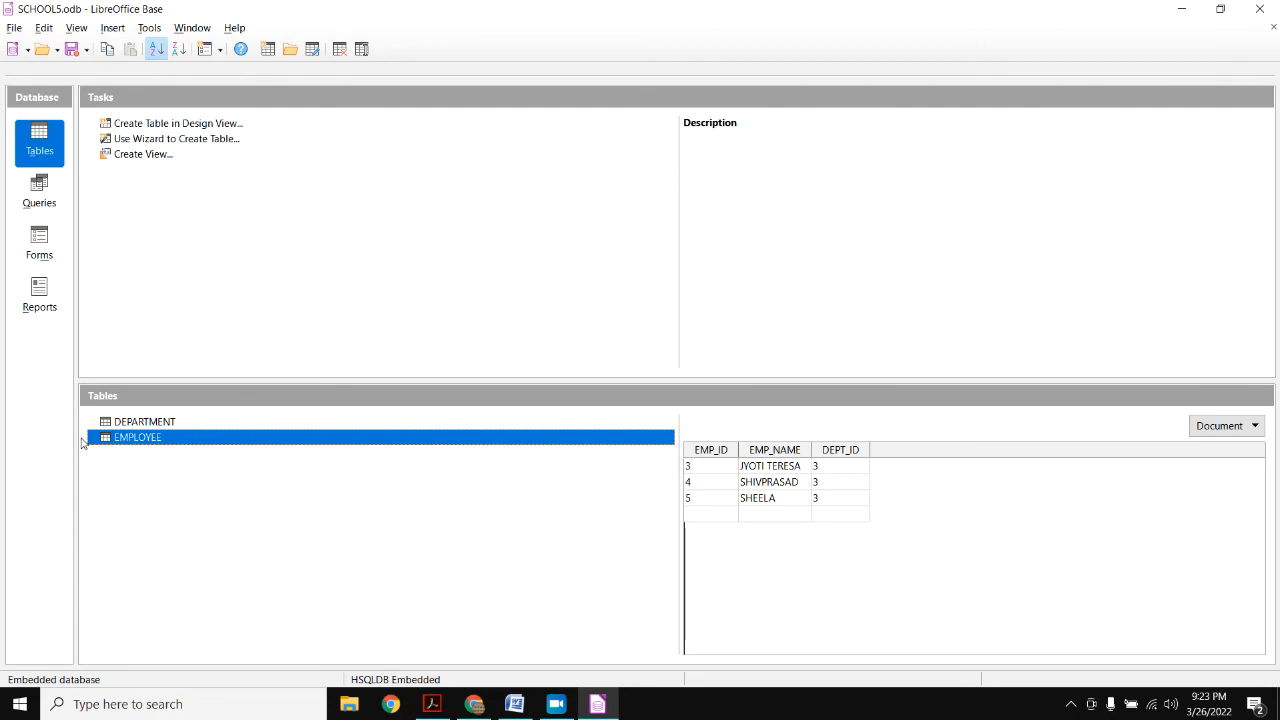
click(164, 424)
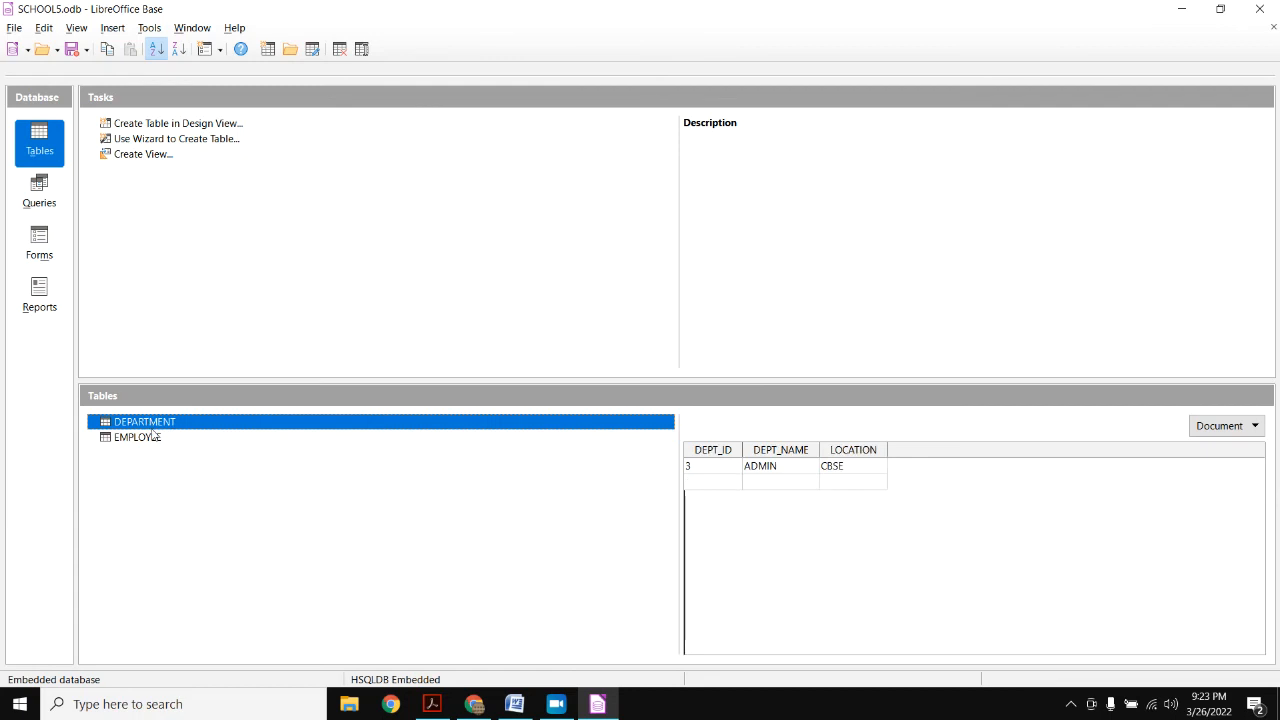
double_click(152, 424)
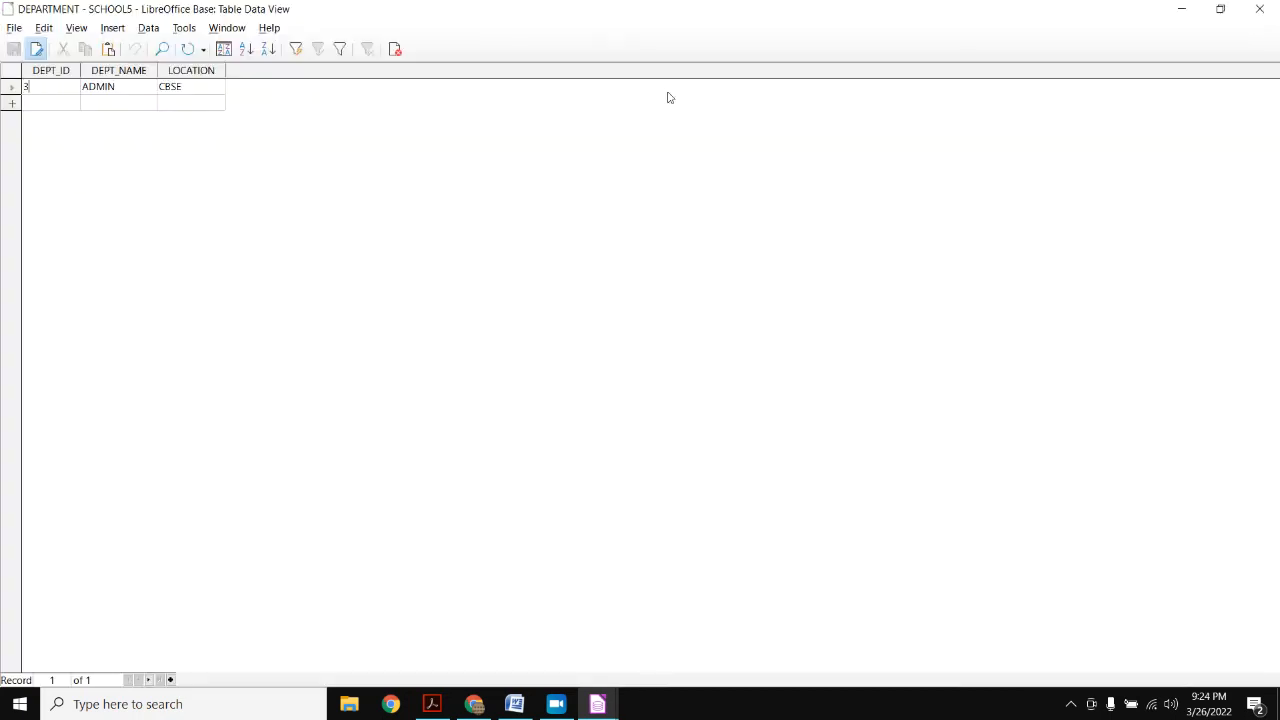
click(1259, 8)
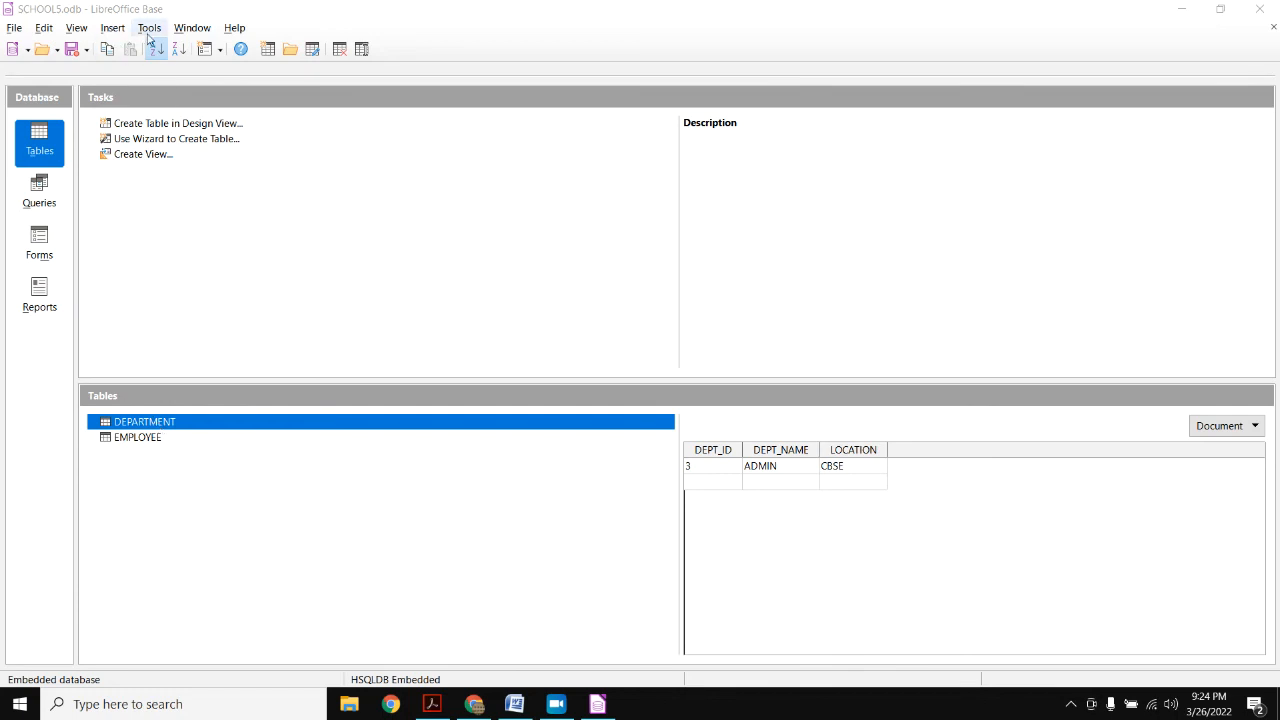
- In Tools > Relationships, delete the relation line between DEPARTMENT and EMPLOYEE
click(149, 28)
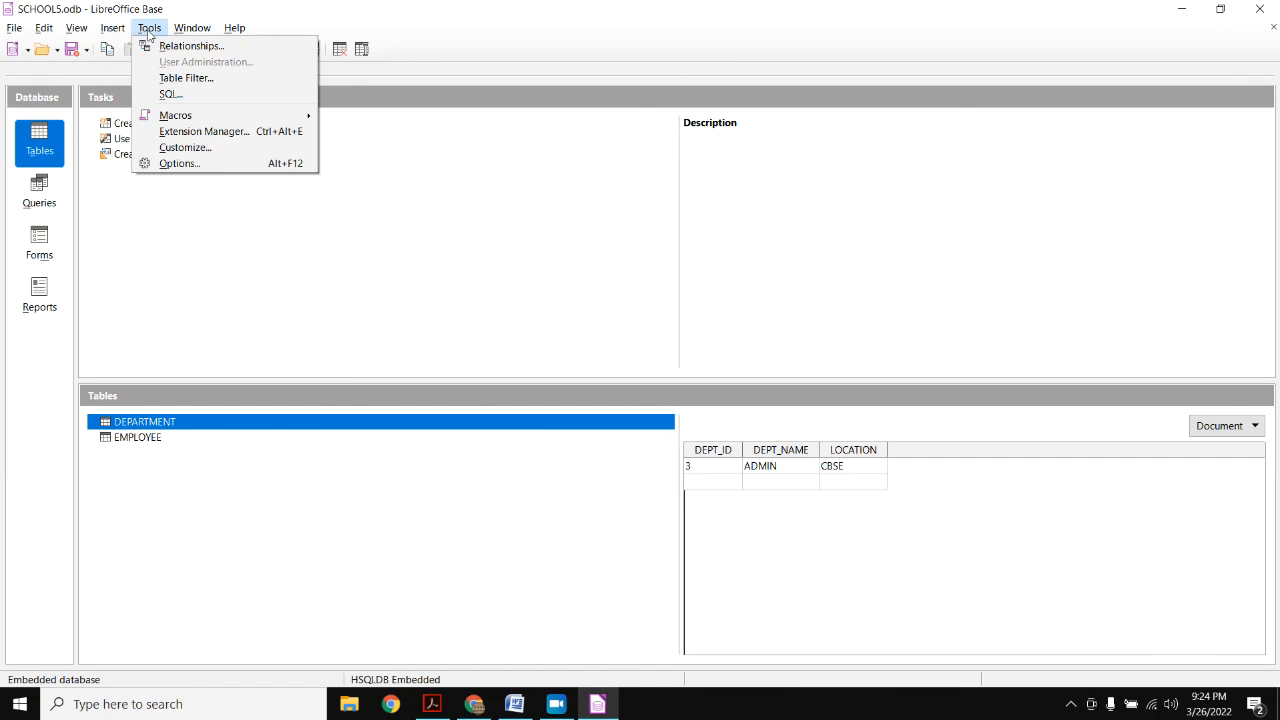
click(157, 44)
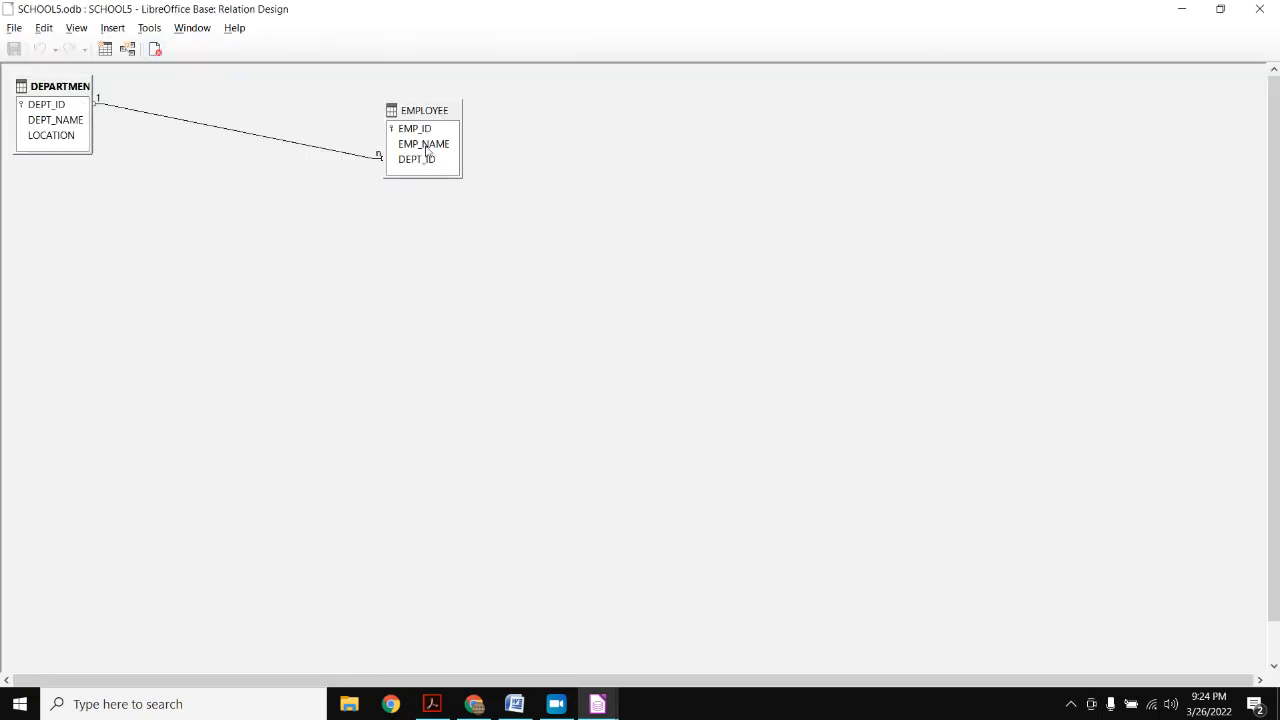
right_click(222, 134)
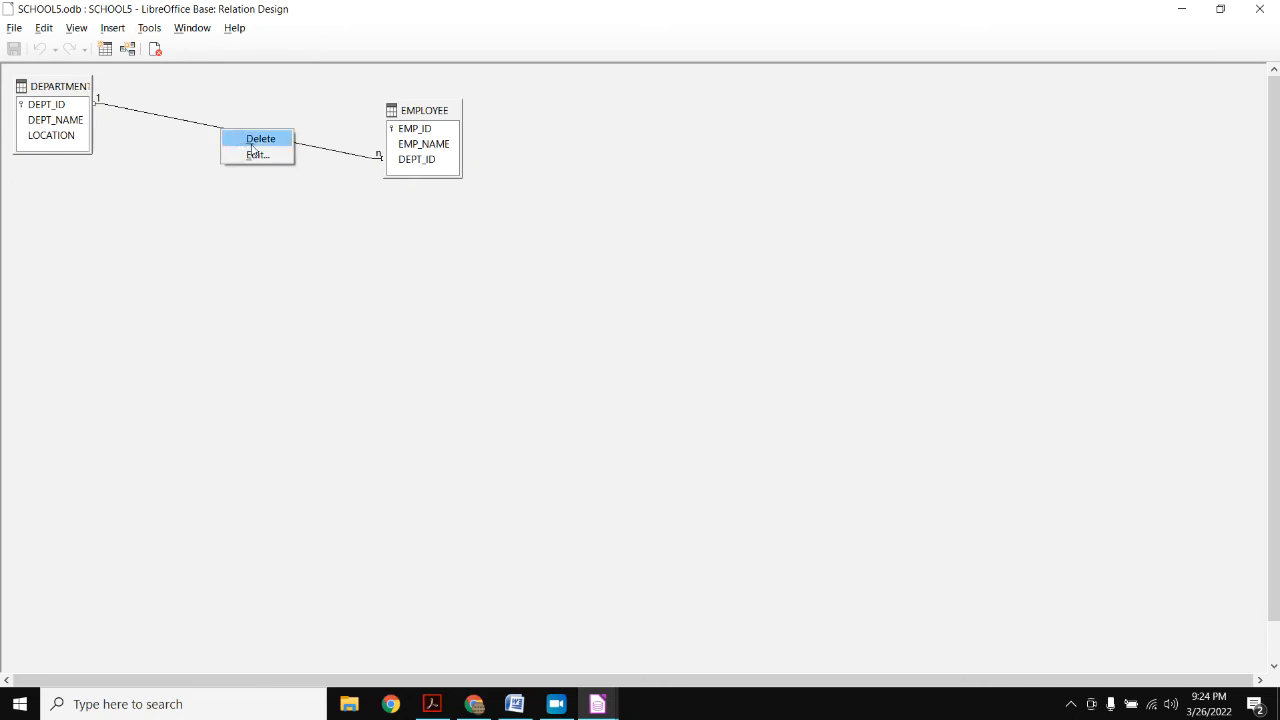
click(263, 145)
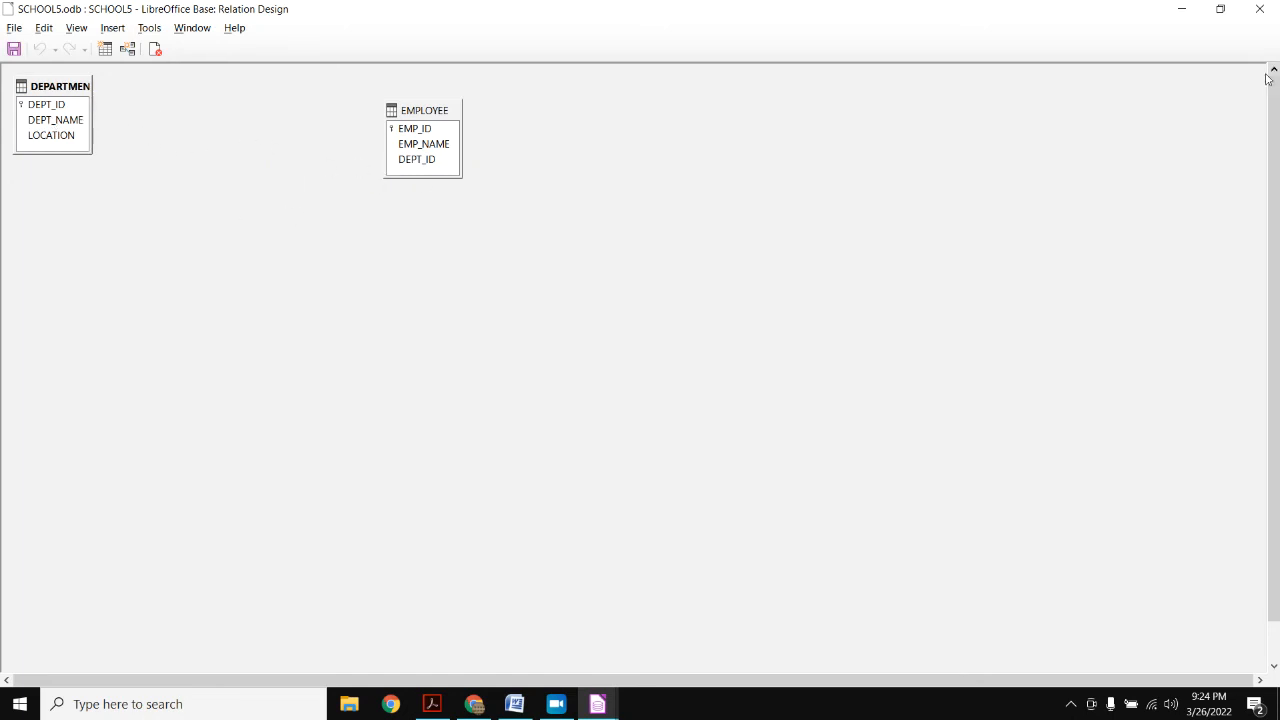
- Close Relation Design and the SCHOOL5 database, bringing up the save-changes prompt
click(1272, 12)
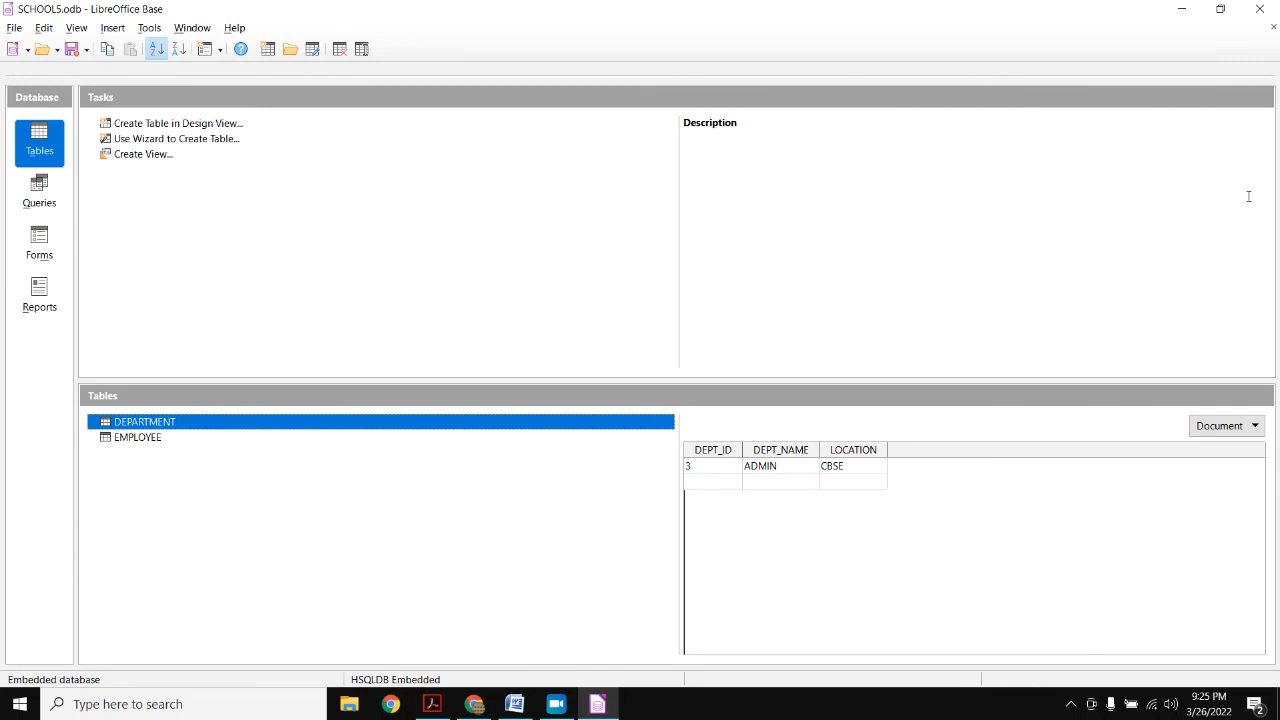
click(1260, 10)
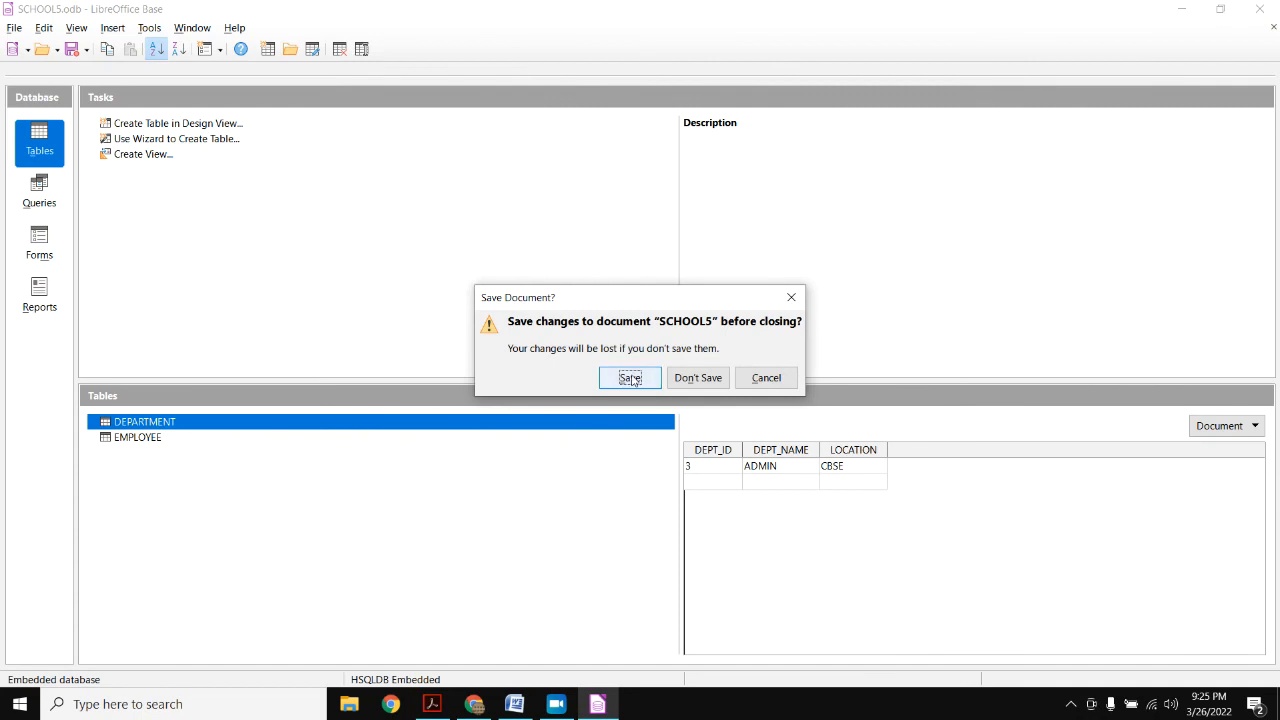
click(556, 704)
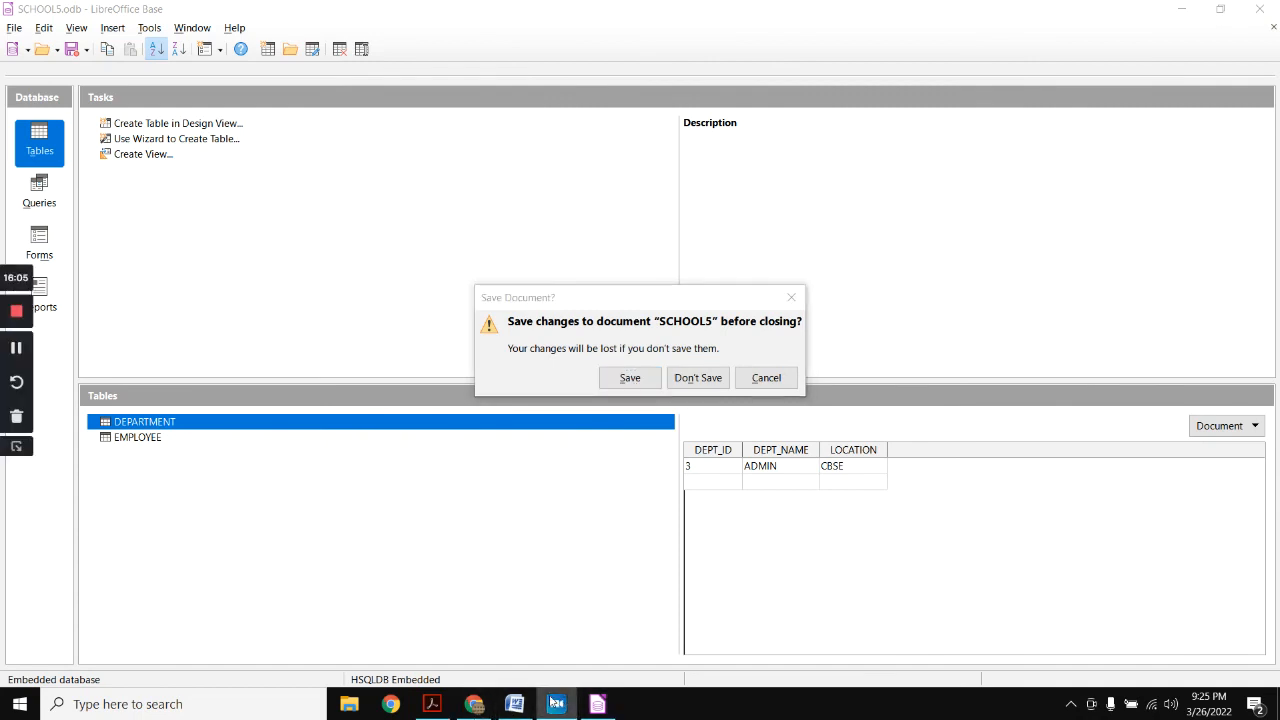